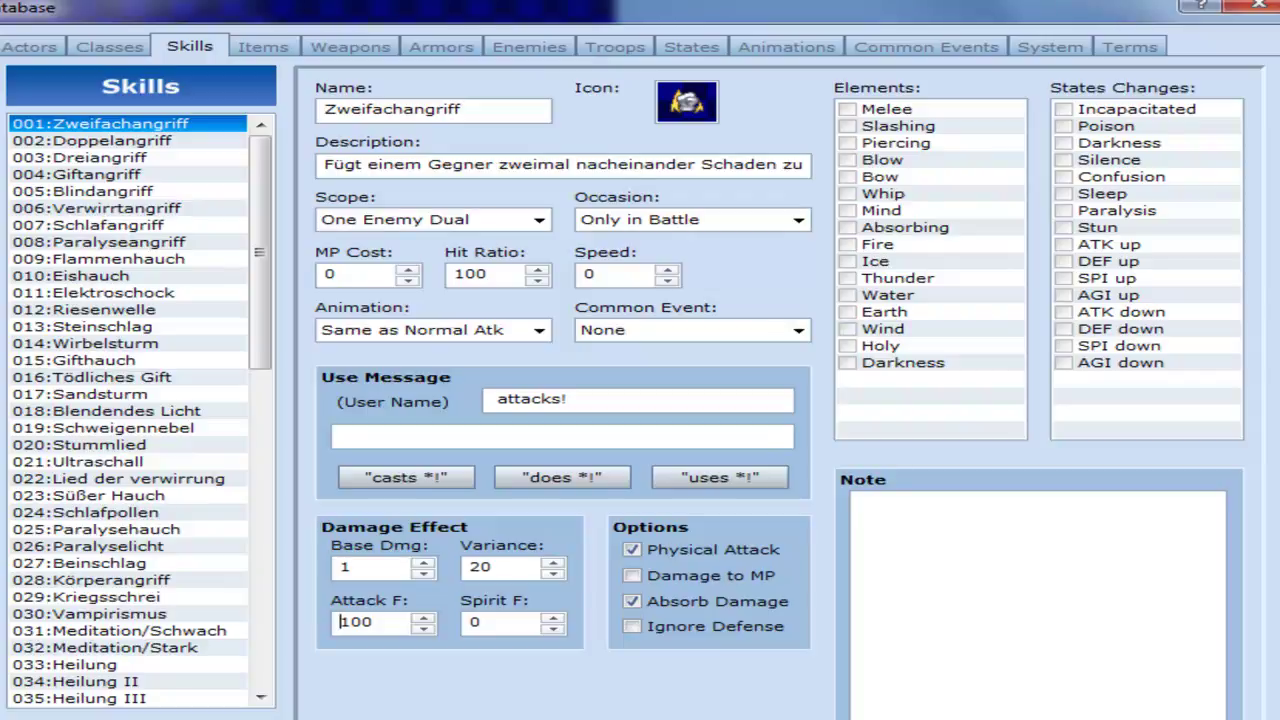
# Step: Compare the Zweifachangriff skill's Attack F setting with the first actor's Attack parameter curve, ending back on the skill
pyautogui.click(391, 627)
pyautogui.doubleClick(354, 617)
pyautogui.click(368, 617)
pyautogui.click(45, 46)
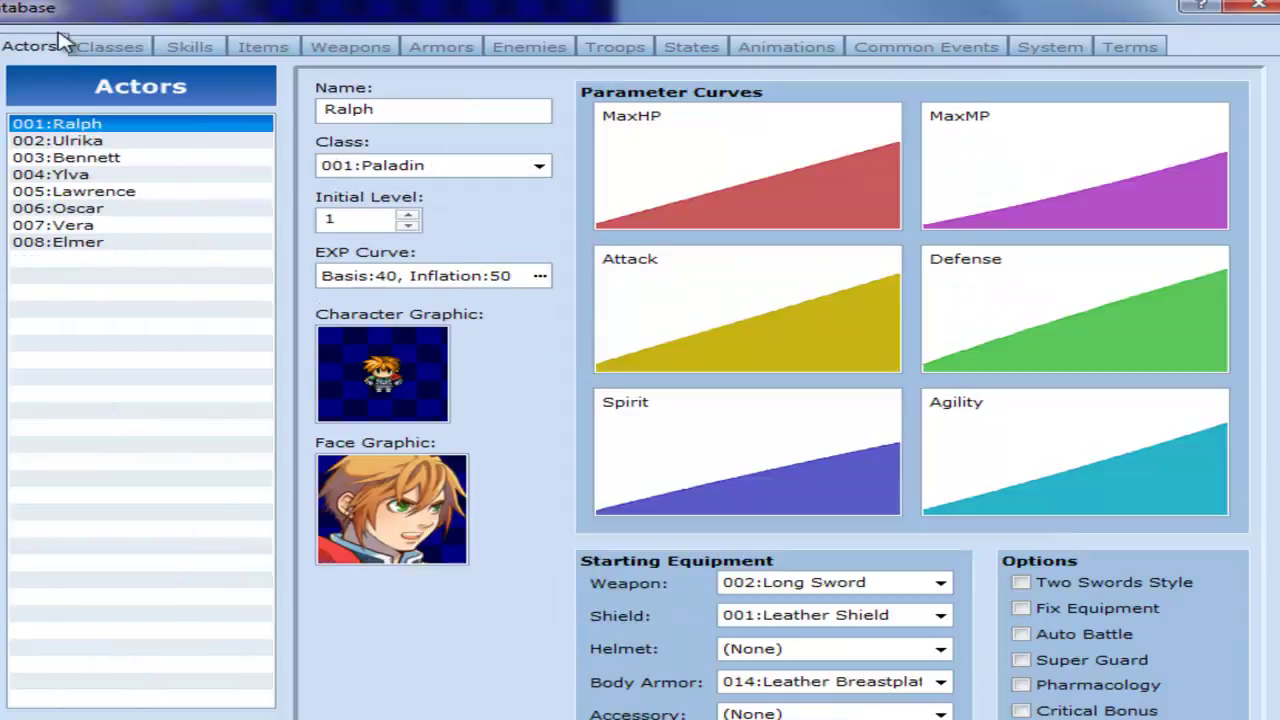
pyautogui.click(745, 312)
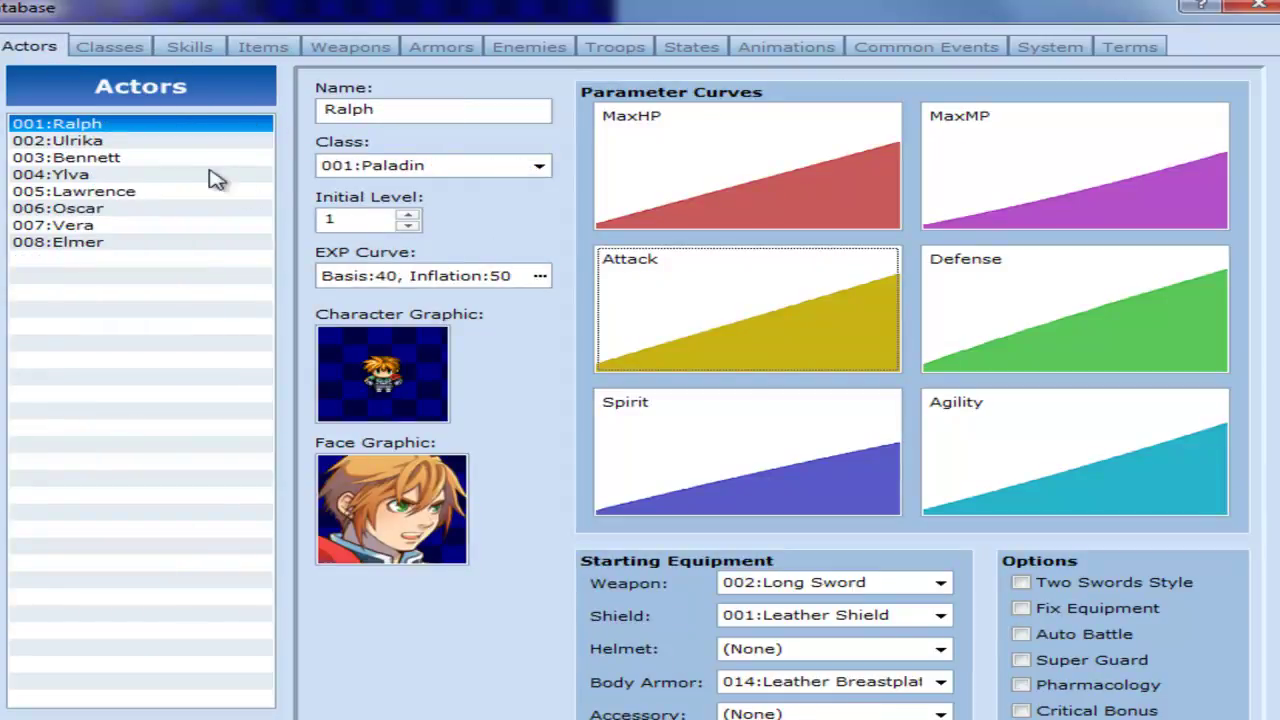
pyautogui.click(262, 47)
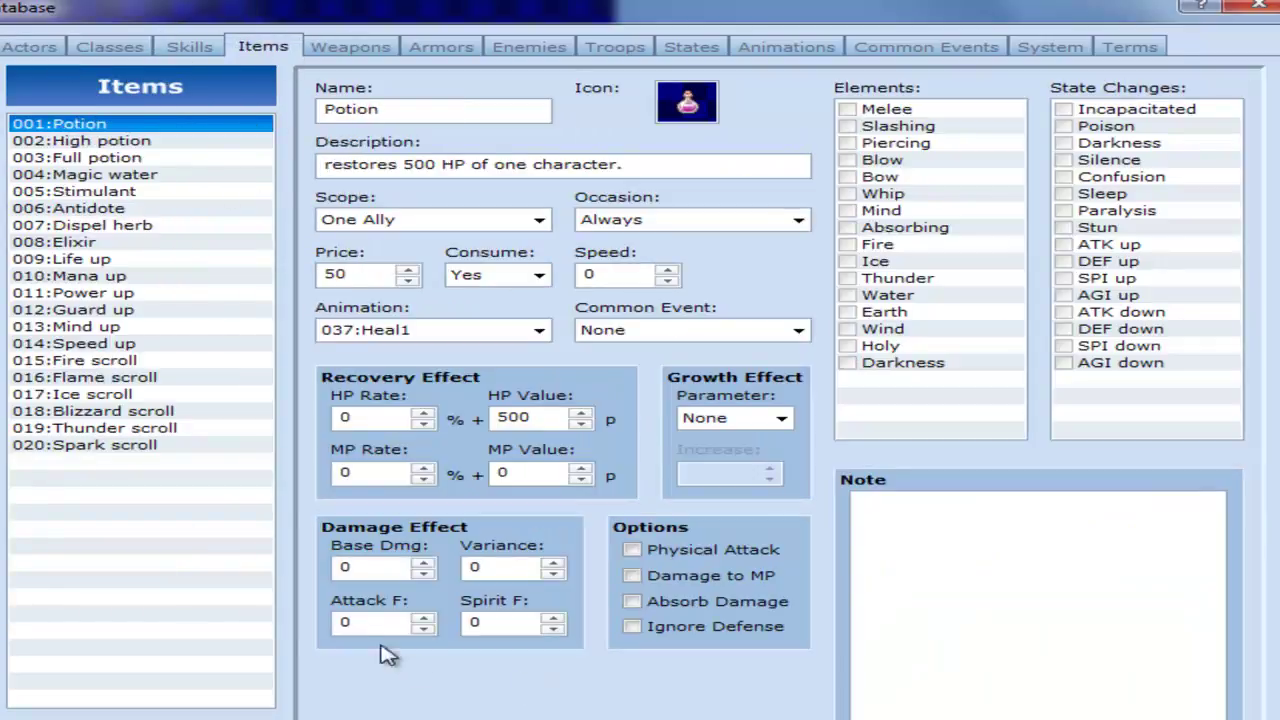
pyautogui.click(140, 46)
pyautogui.click(185, 46)
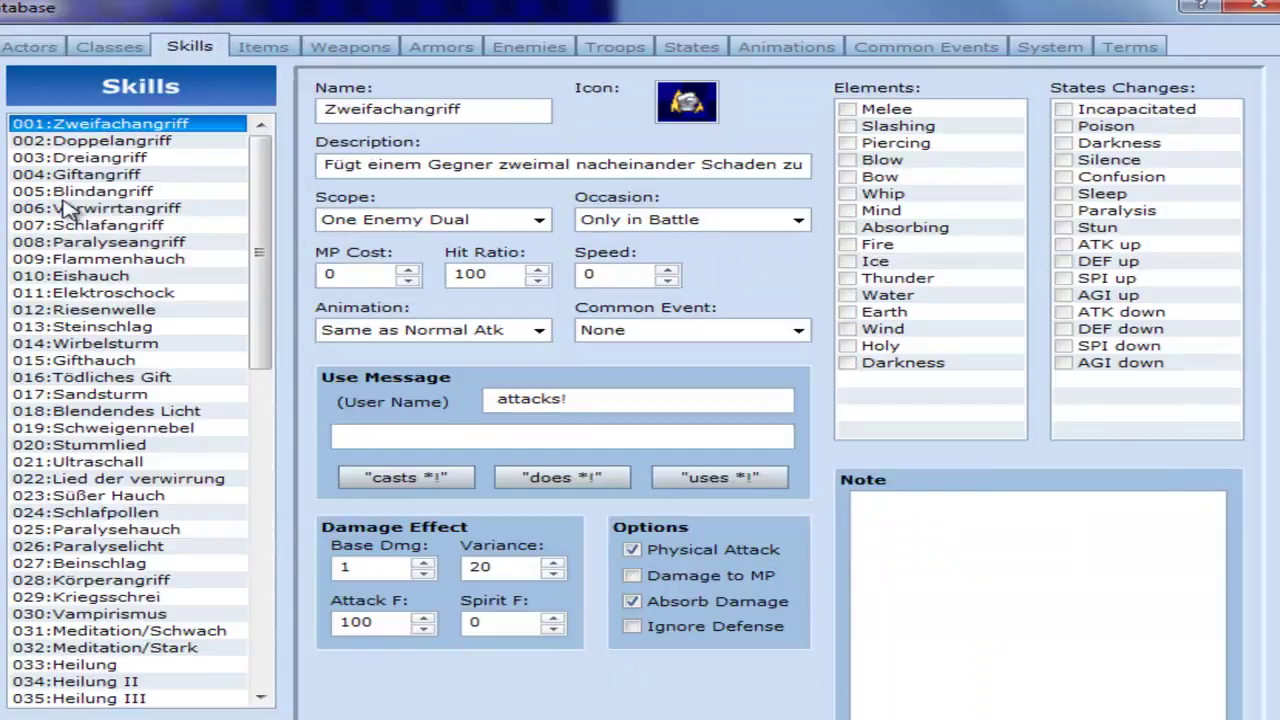
# Step: Review Zweifachangriff's Attack F and Spirit F, view the first actor's level 1 Attack value, and return to the skill
pyautogui.click(407, 621)
pyautogui.click(524, 622)
pyautogui.hotkey('shift', 'Tab')
pyautogui.click(44, 45)
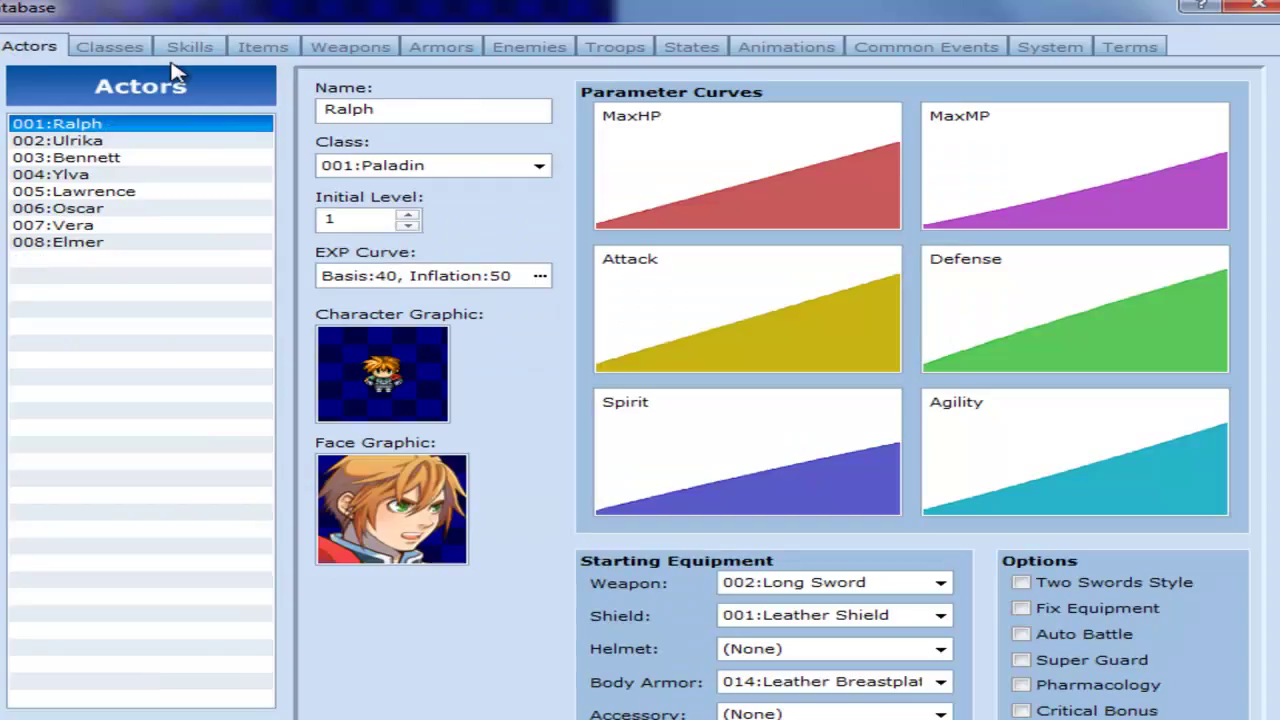
pyautogui.doubleClick(745, 300)
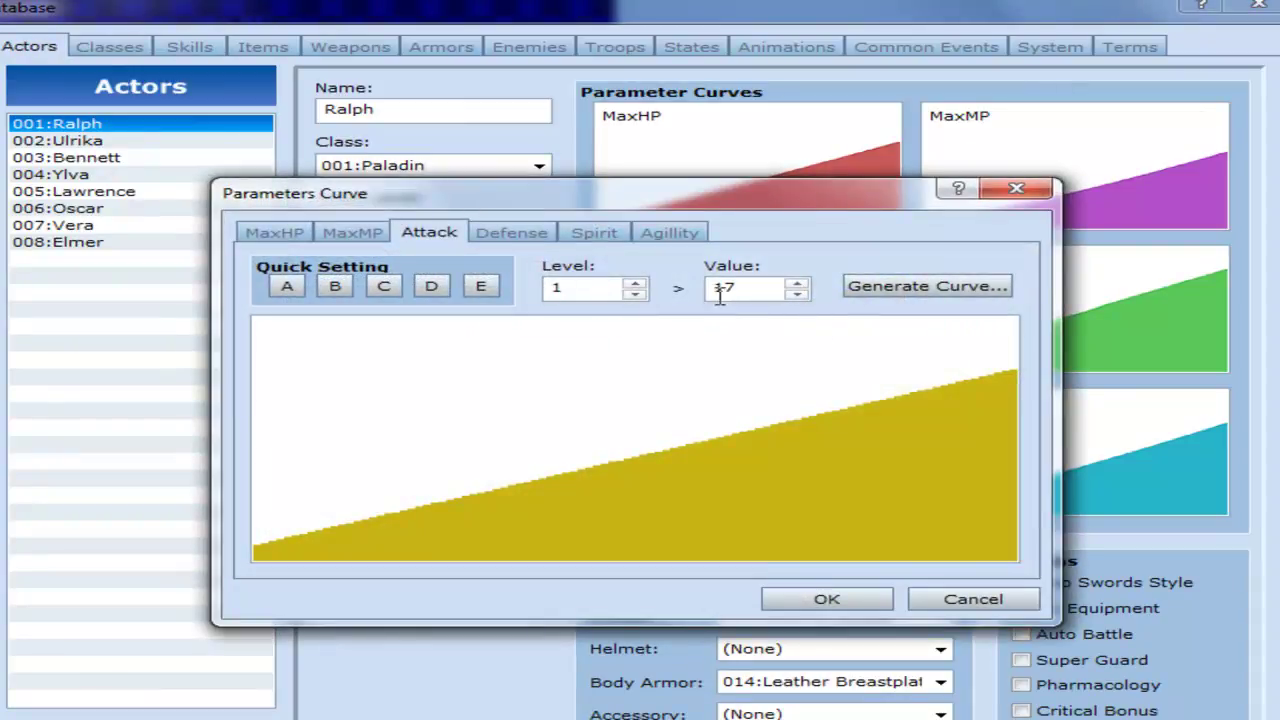
pyautogui.click(935, 600)
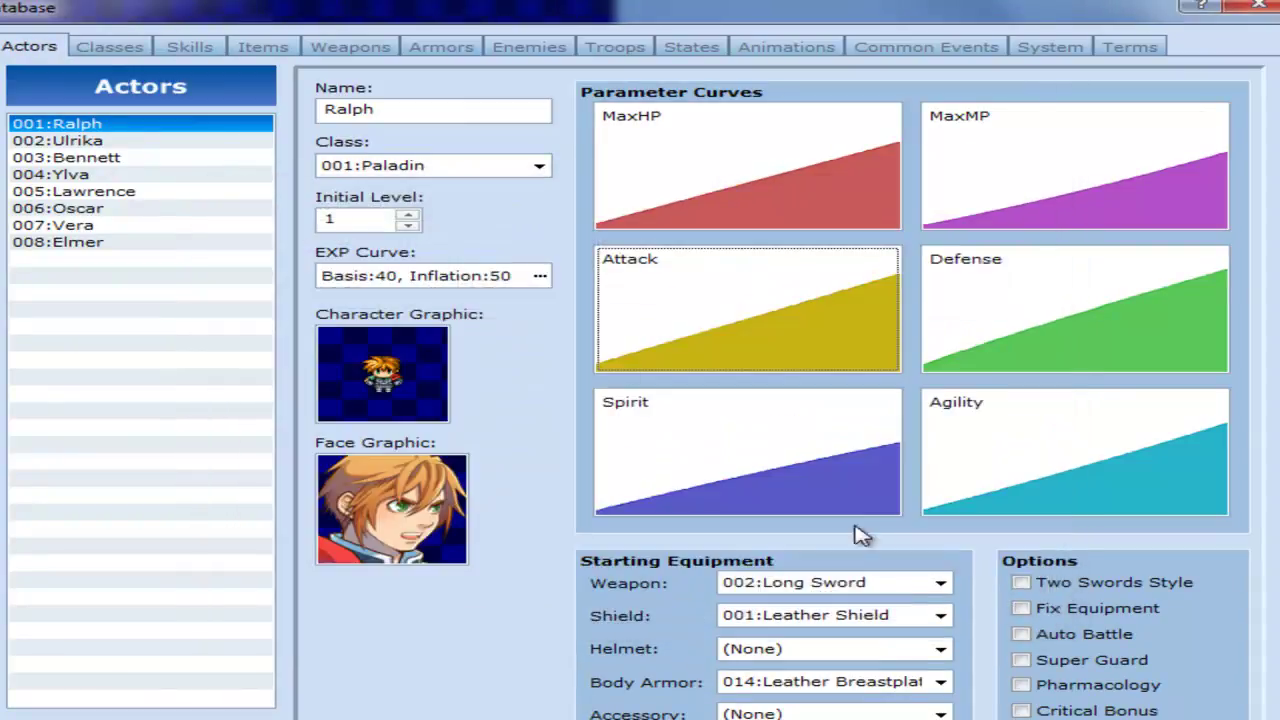
pyautogui.click(194, 48)
# Step: Turn off Absorb Damage for the Zweifachangriff skill after checking its base damage and the Doppelangriff skill's settings
pyautogui.click(389, 574)
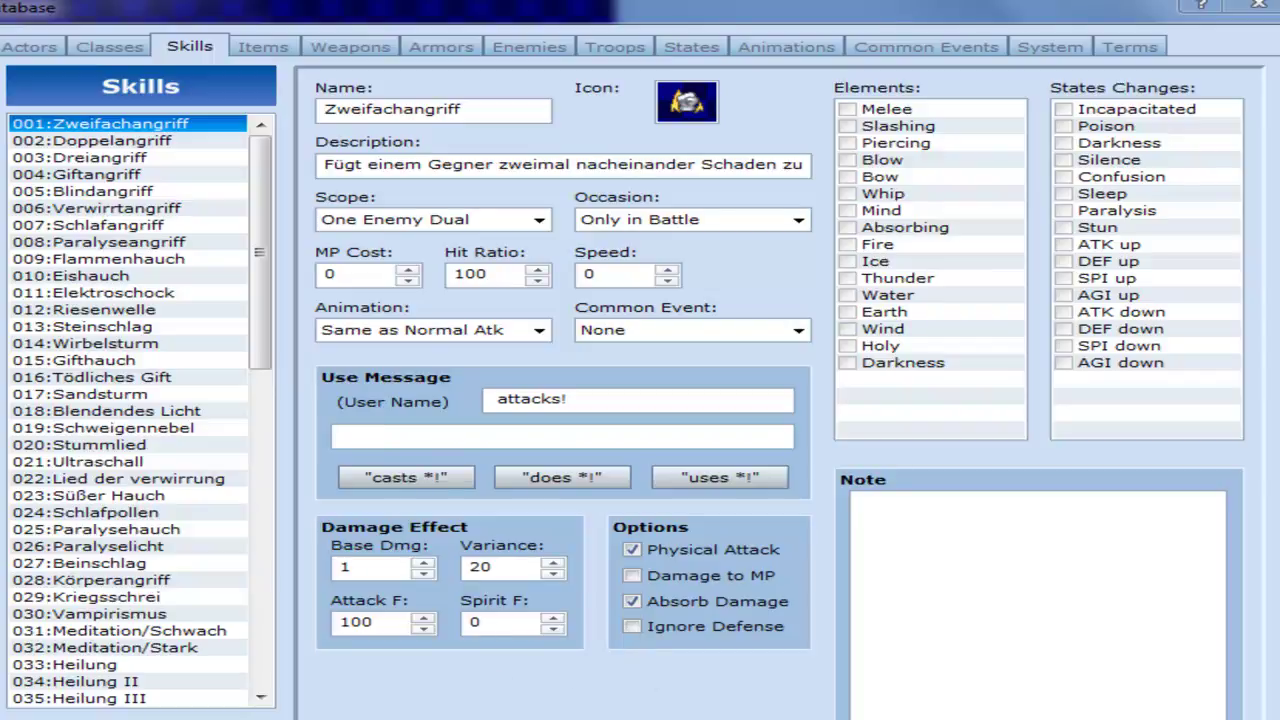
pyautogui.click(341, 566)
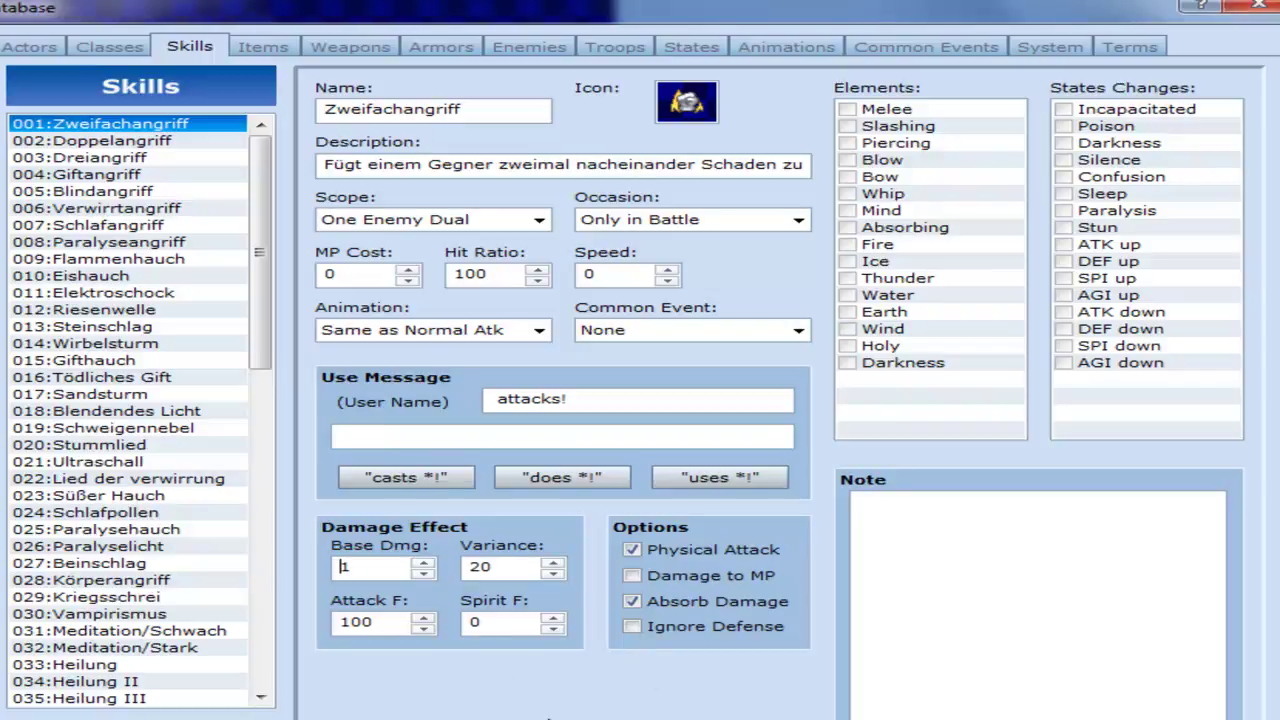
pyautogui.click(130, 141)
pyautogui.click(146, 126)
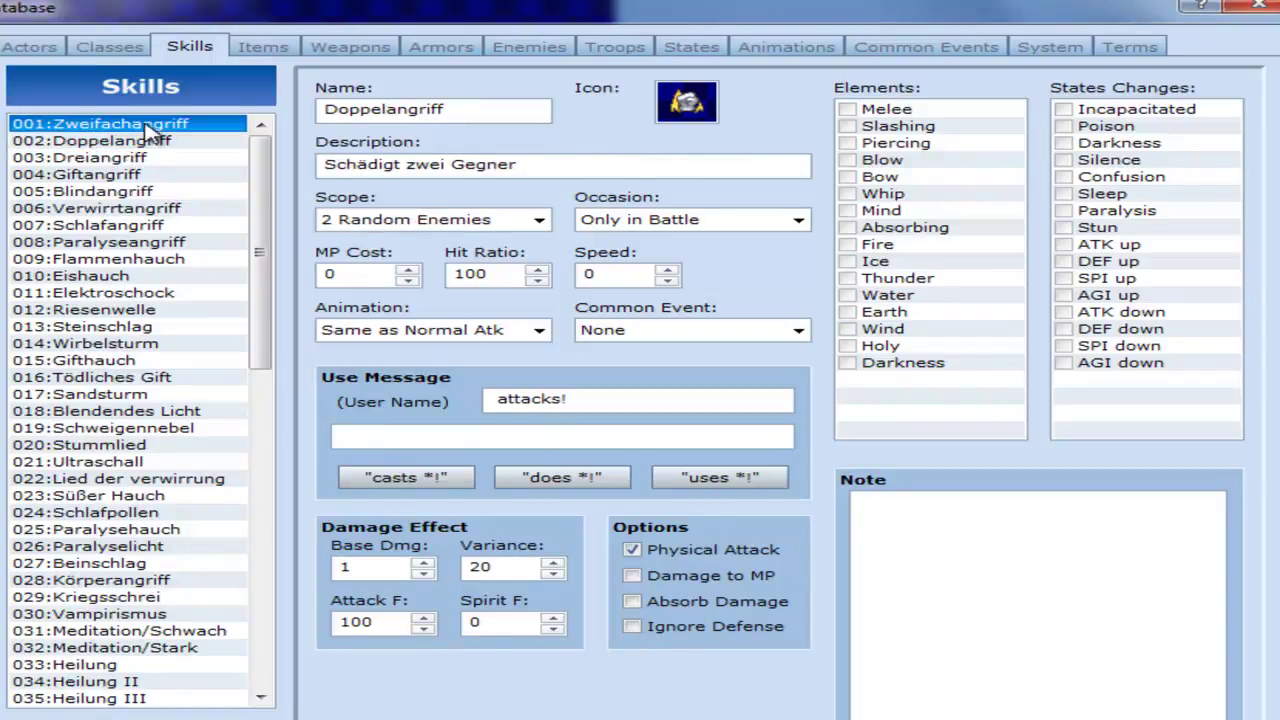
pyautogui.click(688, 603)
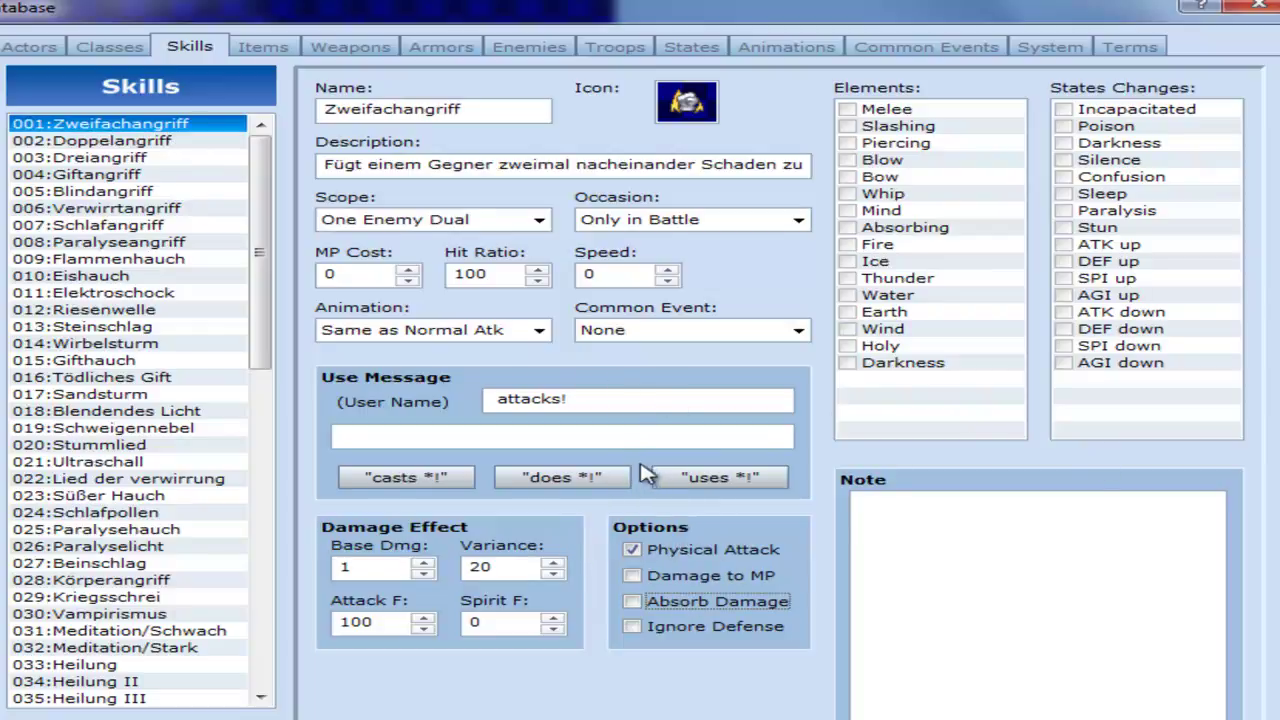
# Step: Read the built-in help explanation for the Physical Attack option and close it
pyautogui.rightClick(710, 557)
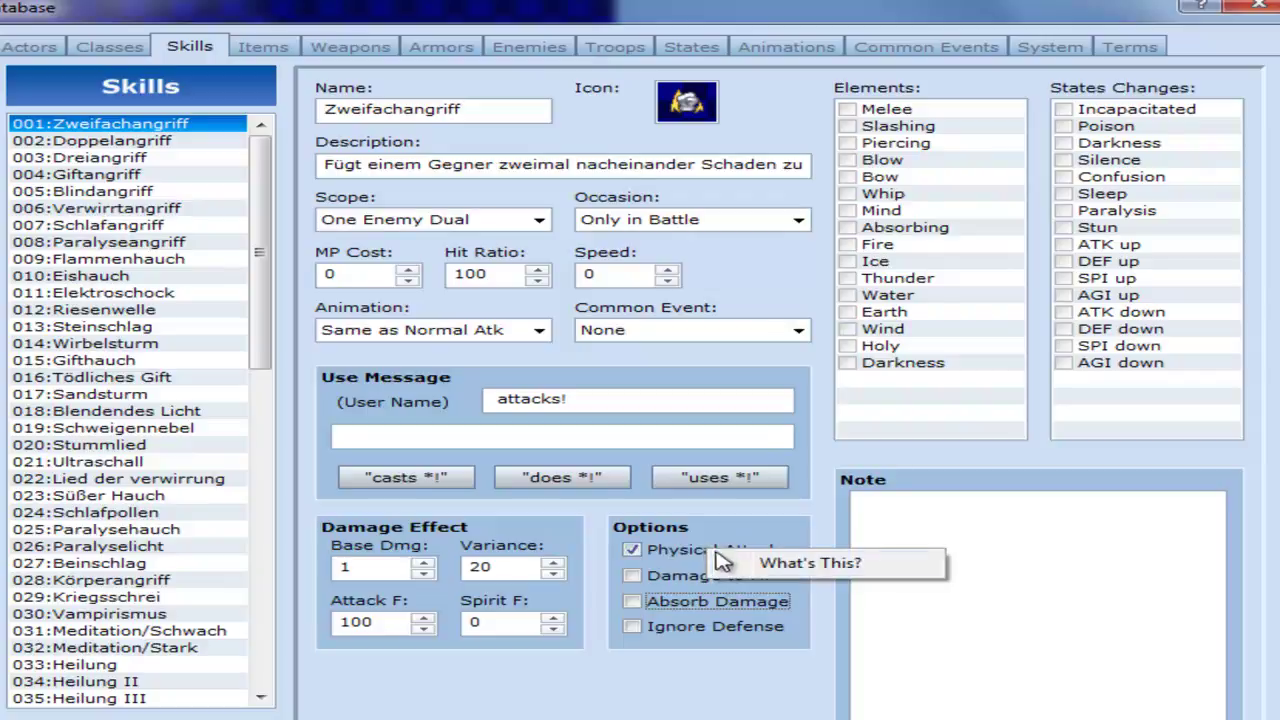
pyautogui.click(800, 565)
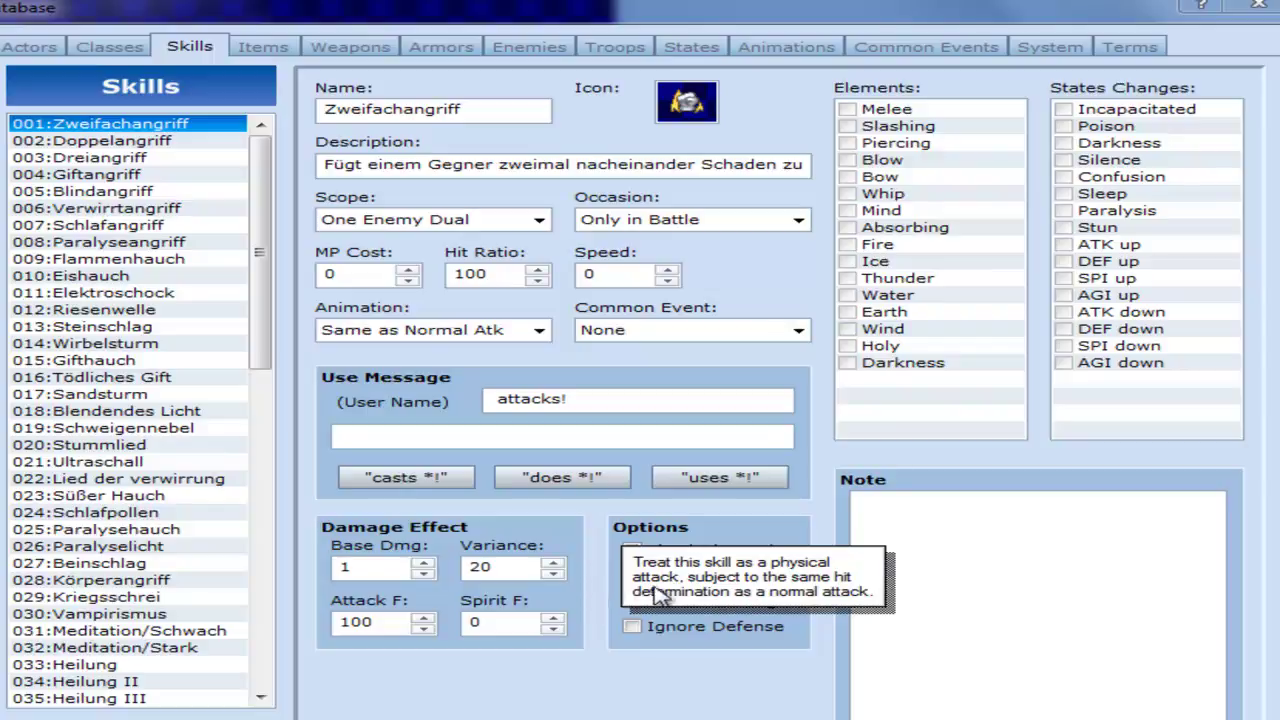
pyautogui.click(822, 591)
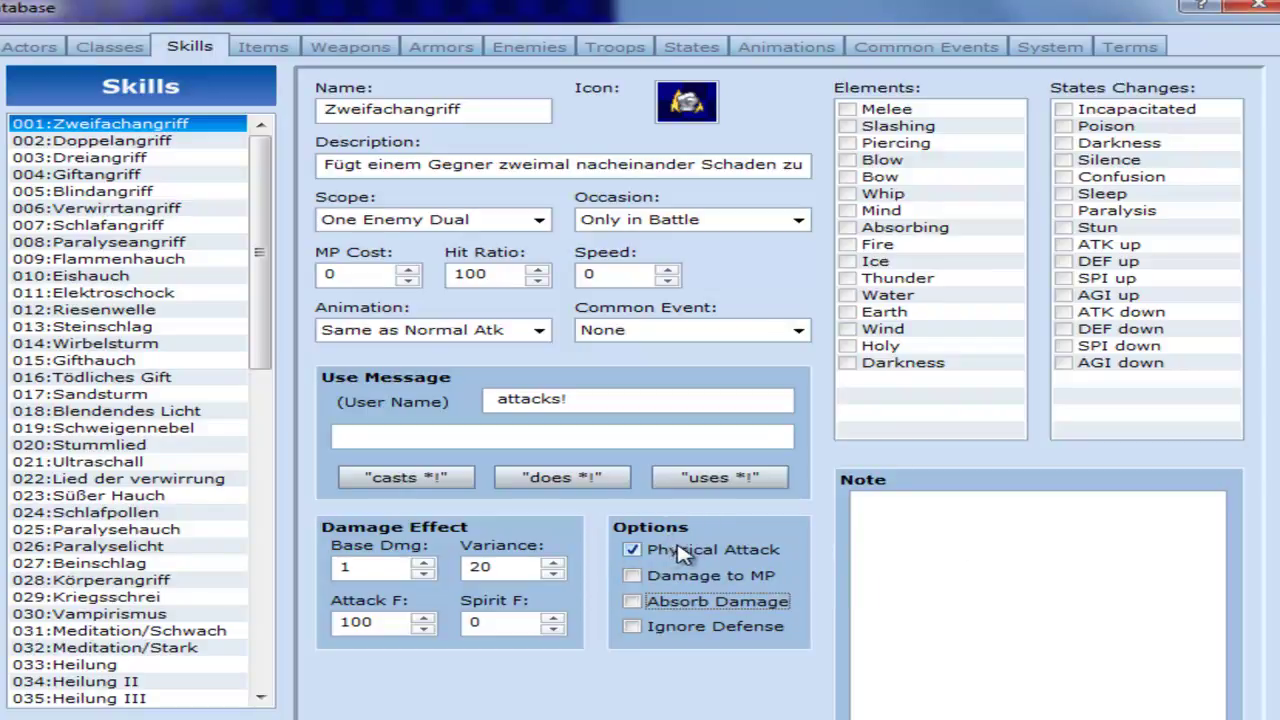
# Step: Compare the Physical Attack setting of Zweifachangriff with the Giftangriff and Eishauch skills
pyautogui.click(110, 174)
pyautogui.click(128, 276)
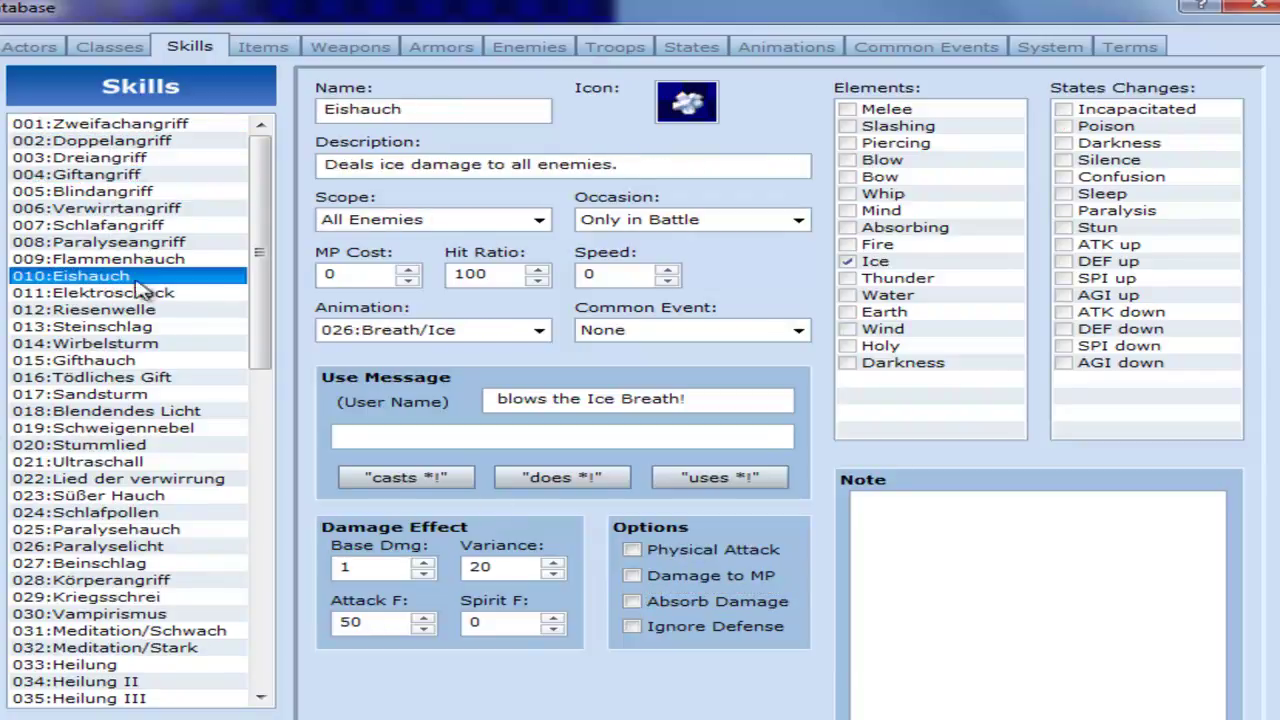
pyautogui.click(66, 124)
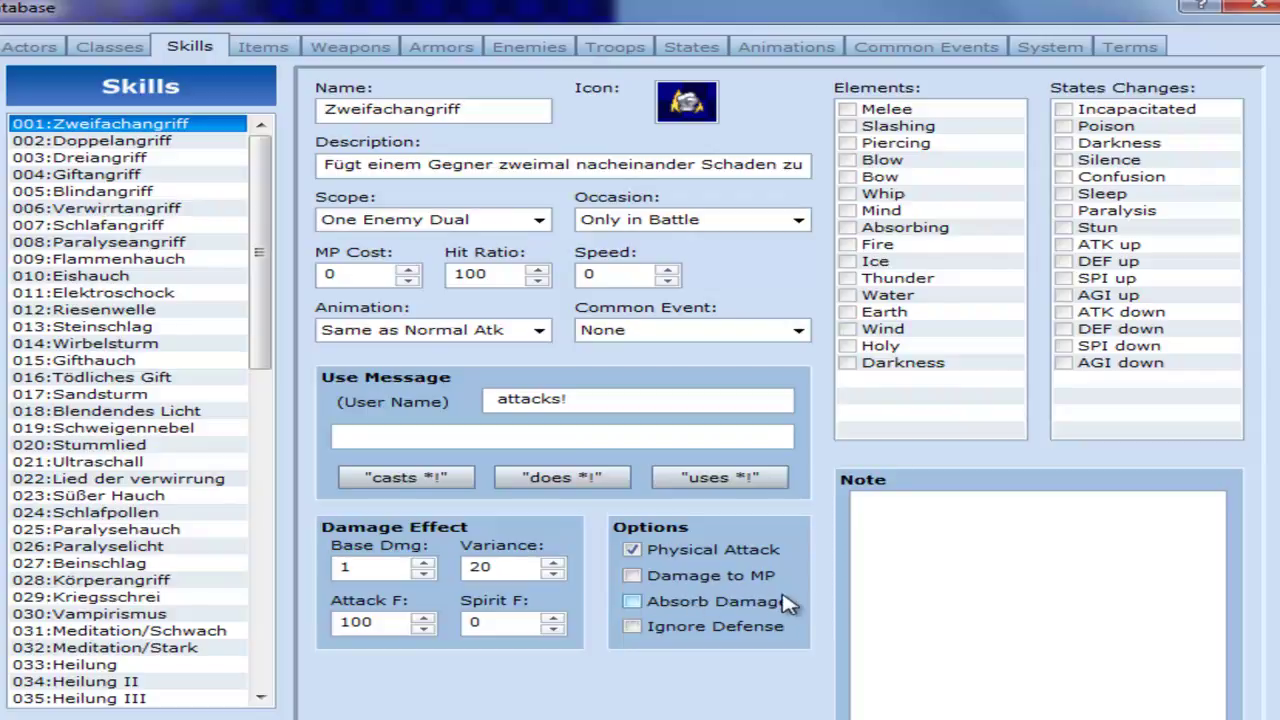
# Step: Examine the Absorb Damage setting on the Vampirismus skill and go back to Zweifachangriff
pyautogui.moveTo(260, 235); pyautogui.dragTo(260, 350)
pyautogui.click(132, 332)
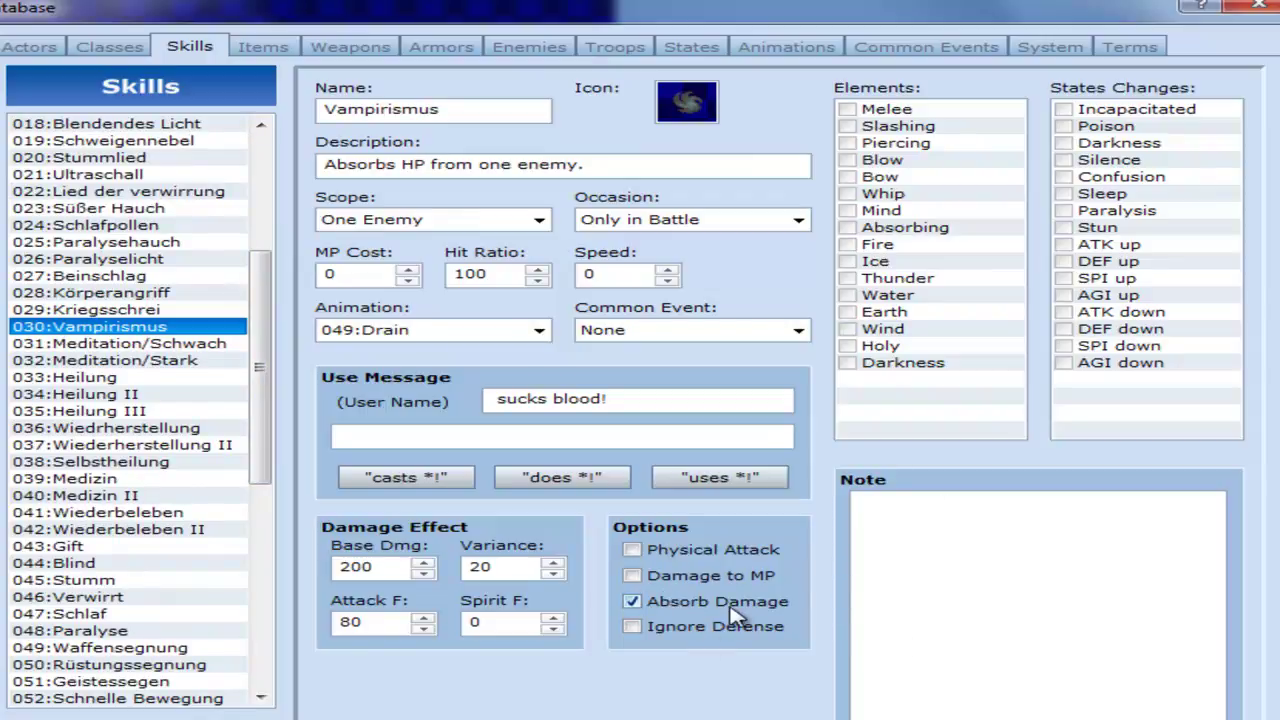
pyautogui.click(244, 276)
pyautogui.press('Up')
pyautogui.press('Up')
pyautogui.press('Up')
pyautogui.press('Up')
pyautogui.moveTo(260, 300); pyautogui.dragTo(260, 165)
pyautogui.press('Home')
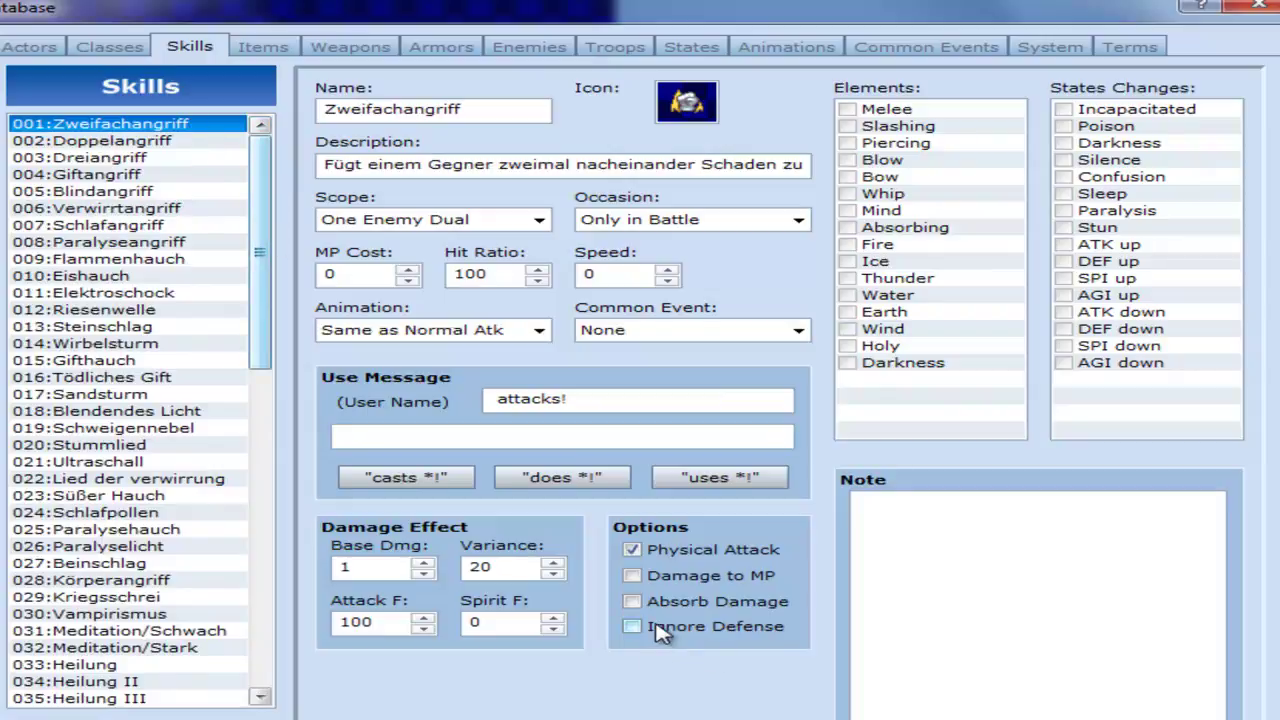
# Step: Inspect the first actor's level 1 value in the Defense parameter curve, close it without changes, and return to the skills
pyautogui.click(30, 46)
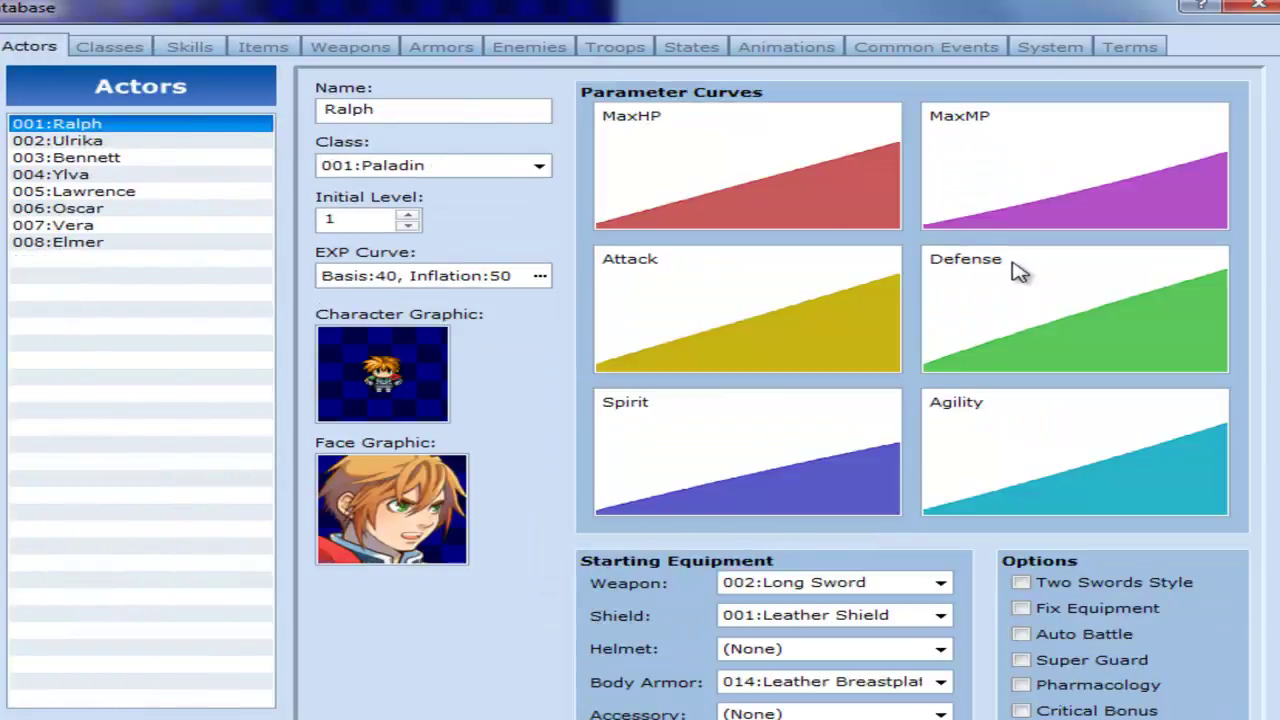
pyautogui.click(1020, 272)
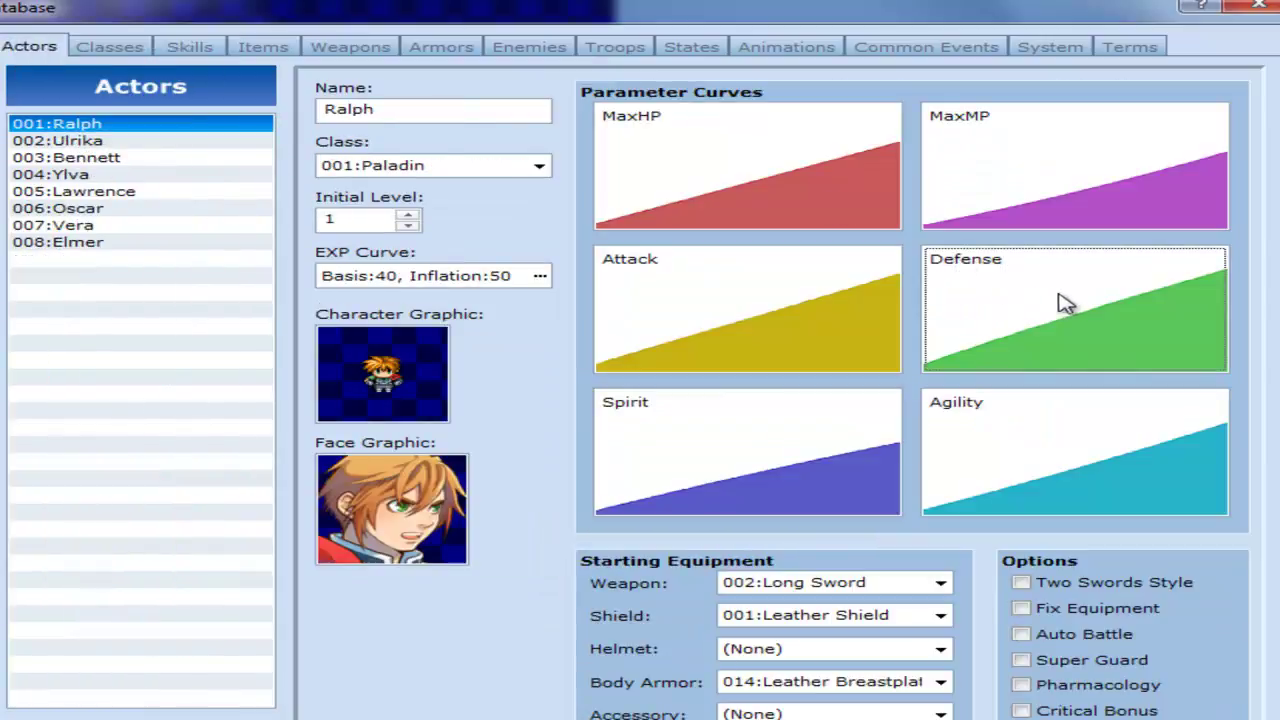
pyautogui.doubleClick(950, 340)
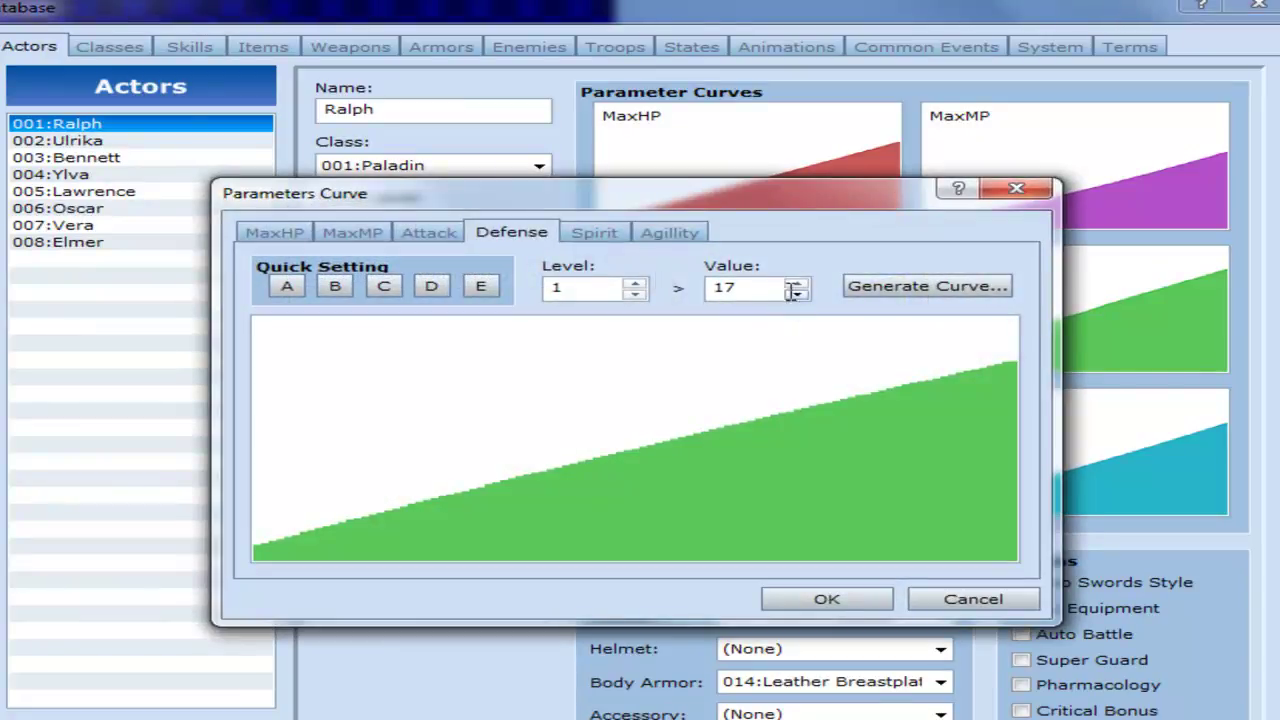
pyautogui.click(781, 287)
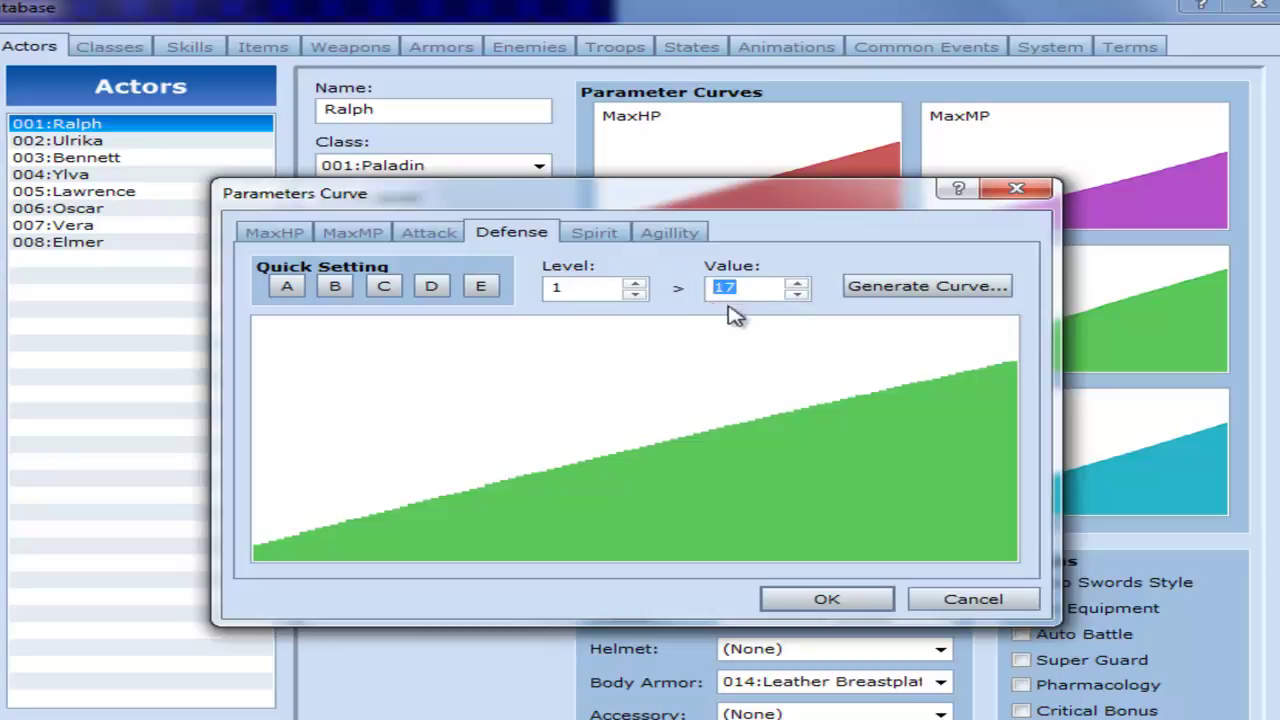
pyautogui.click(714, 288)
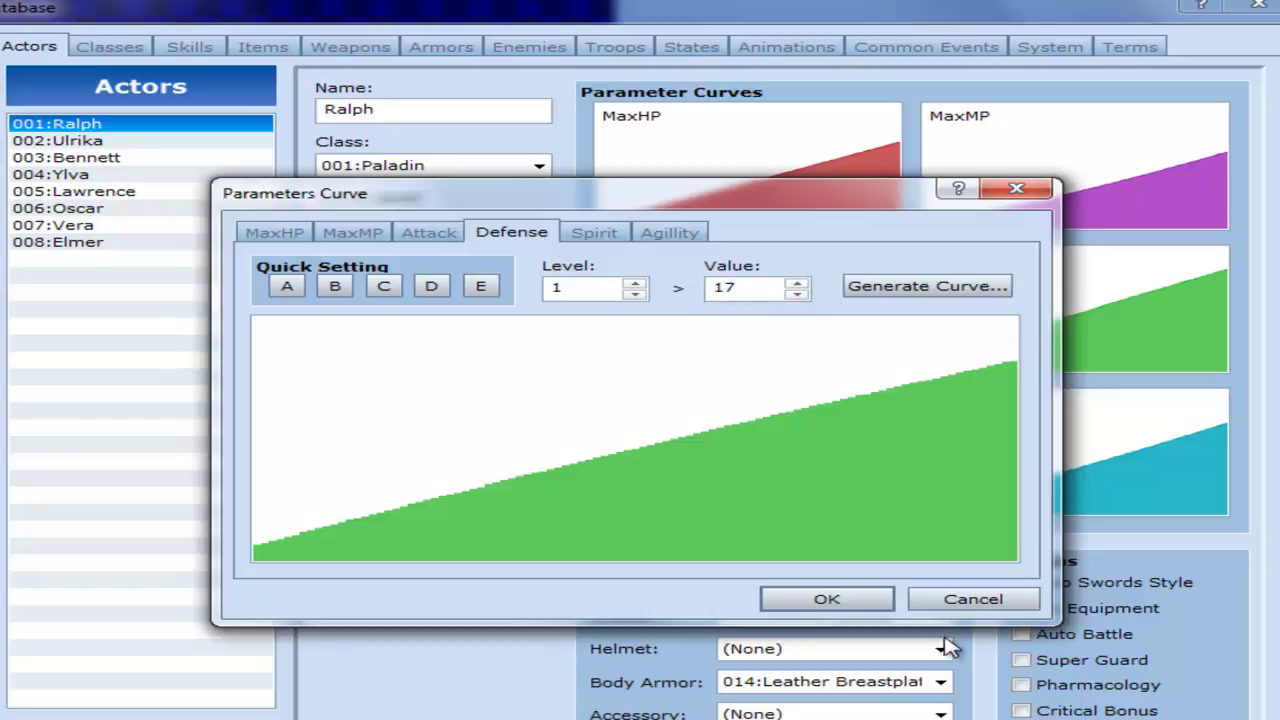
pyautogui.click(975, 600)
pyautogui.click(190, 47)
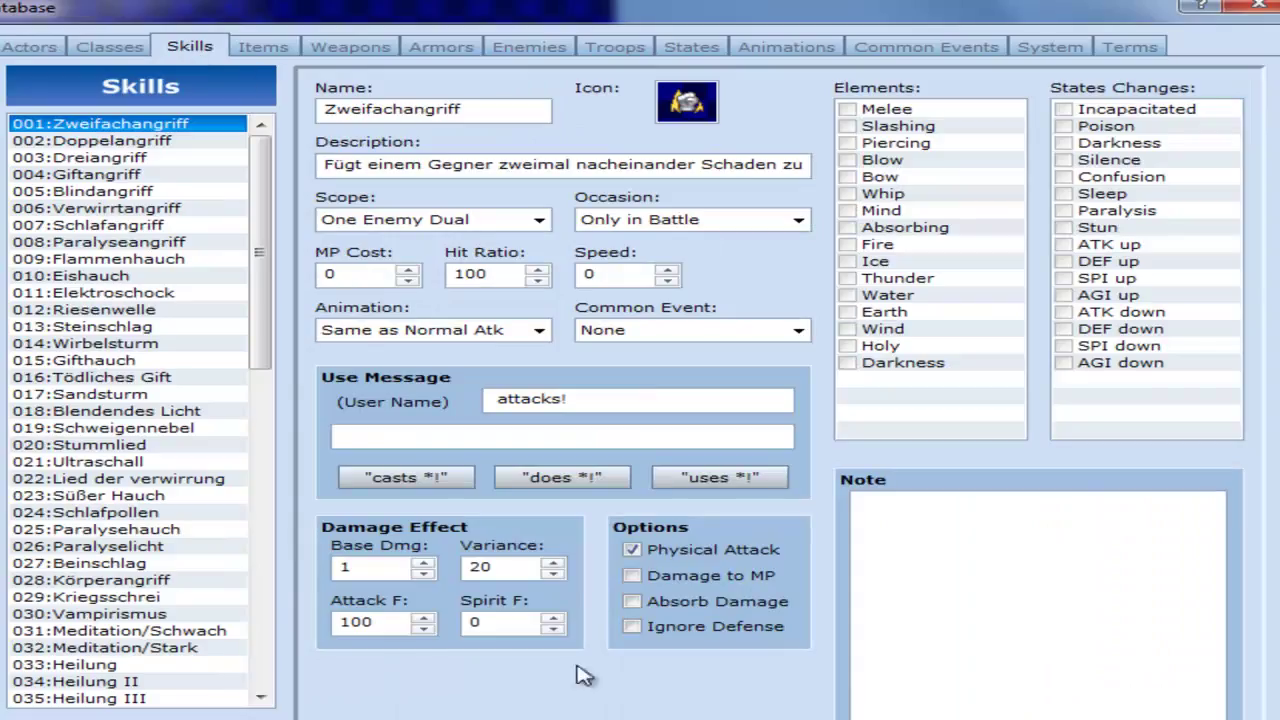
# Step: Look through the last skills in the list and examine the Explosion skill's description and Ignore Defense option
pyautogui.scroll(-16, 278, 412)
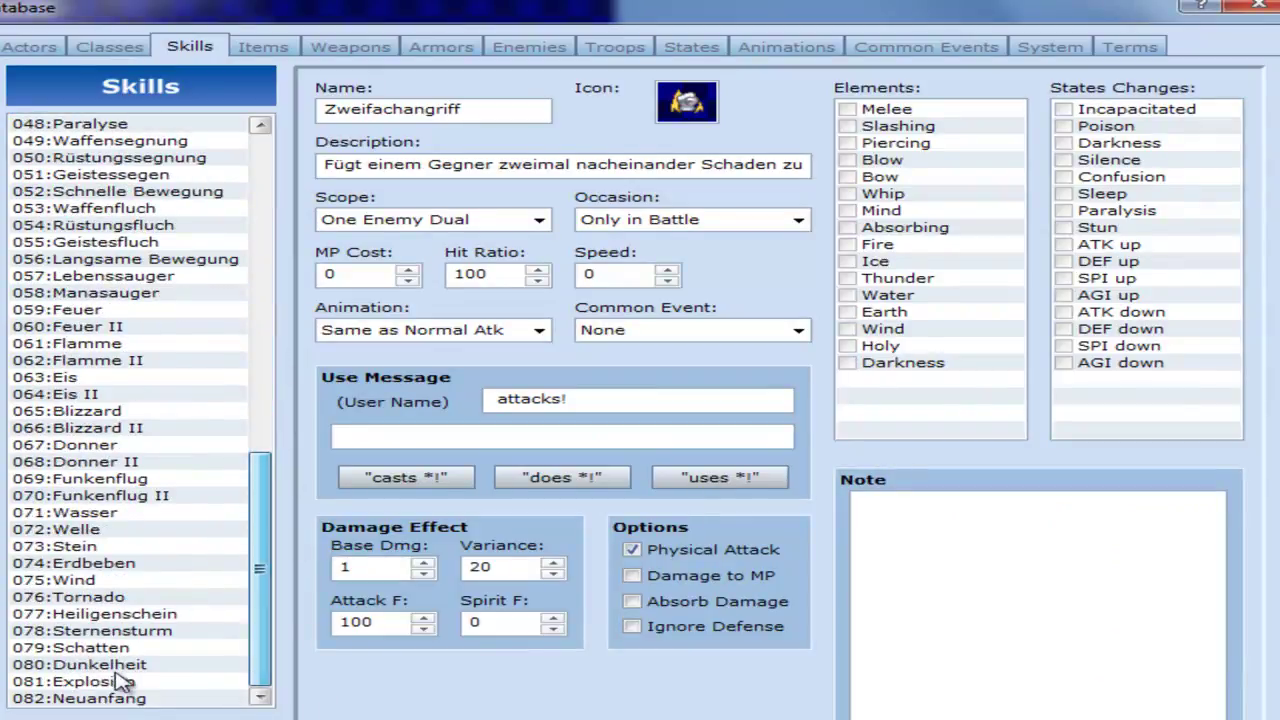
pyautogui.click(115, 696)
pyautogui.click(112, 681)
pyautogui.click(108, 695)
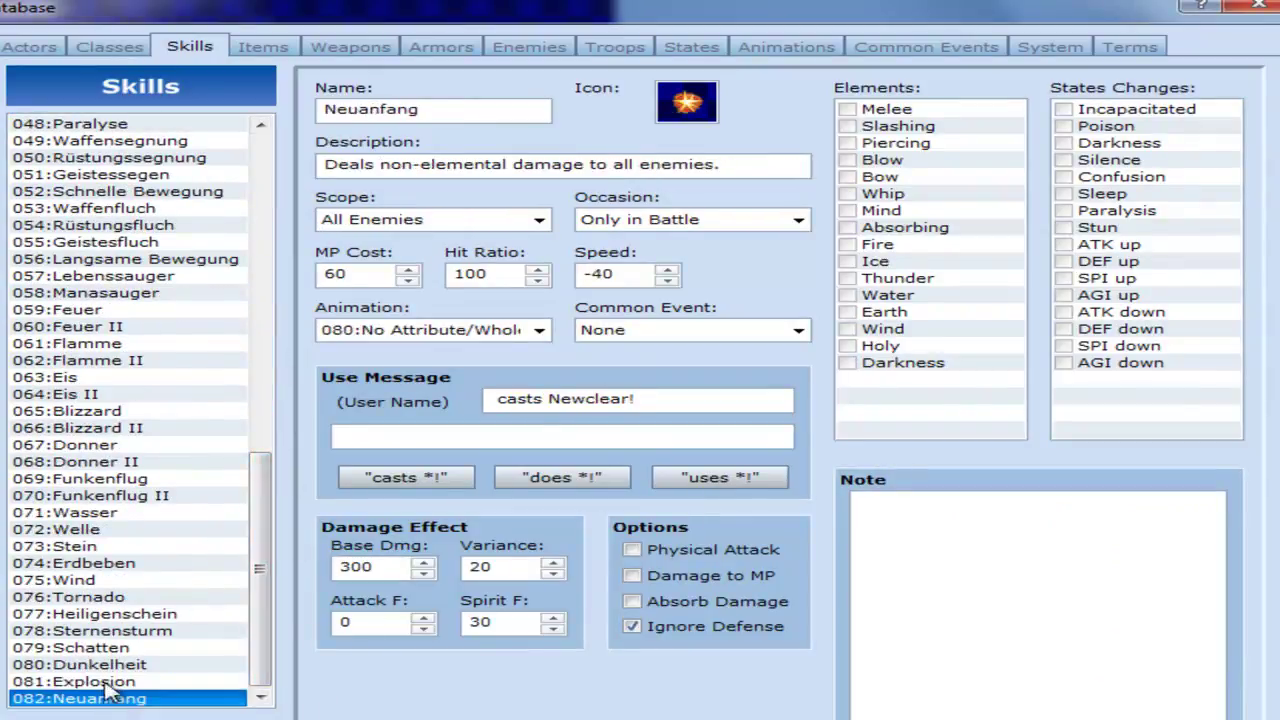
pyautogui.click(104, 664)
pyautogui.click(102, 681)
pyautogui.click(101, 697)
pyautogui.click(100, 683)
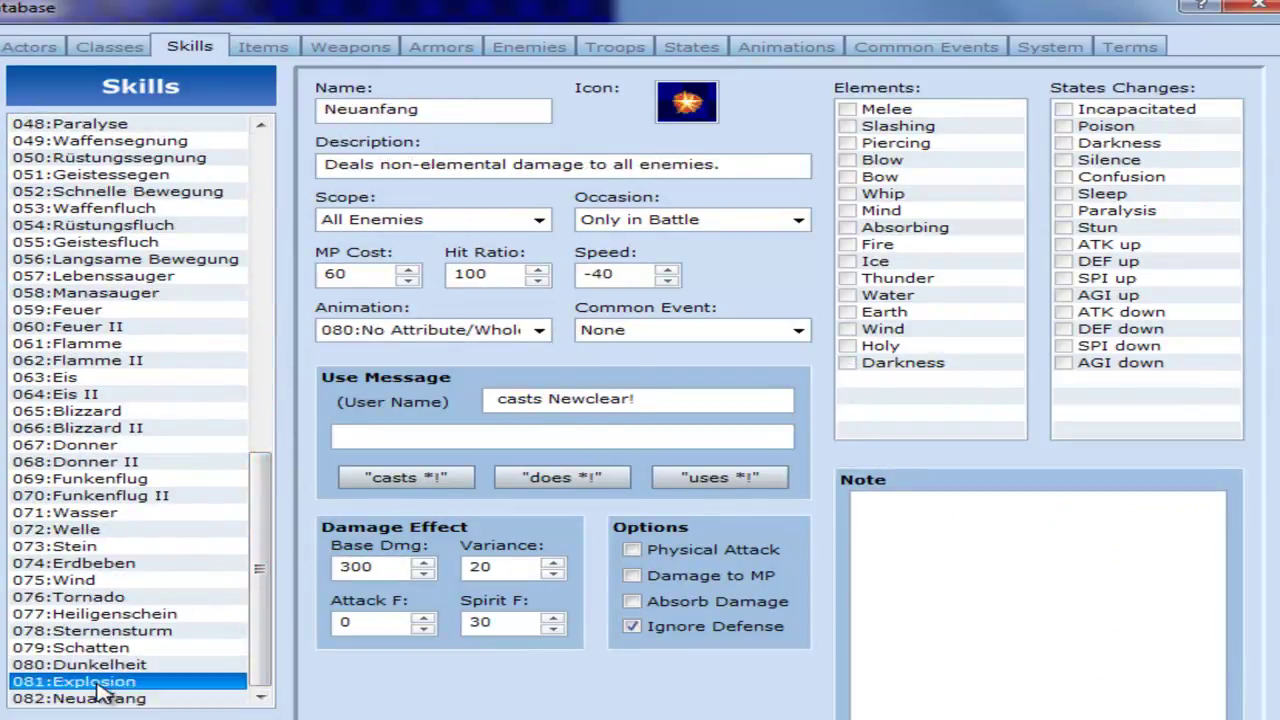
pyautogui.click(506, 168)
pyautogui.click(536, 165)
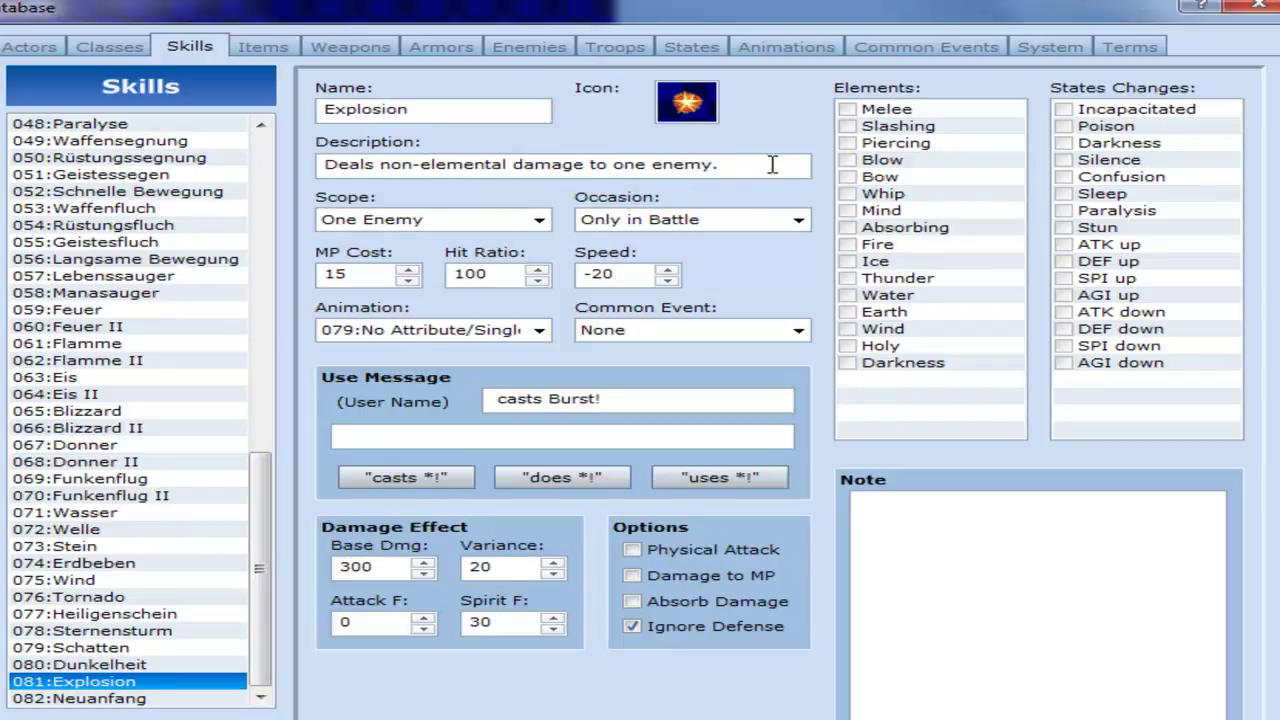
# Step: Examine the name and description of the Neuanfang skill
pyautogui.click(142, 698)
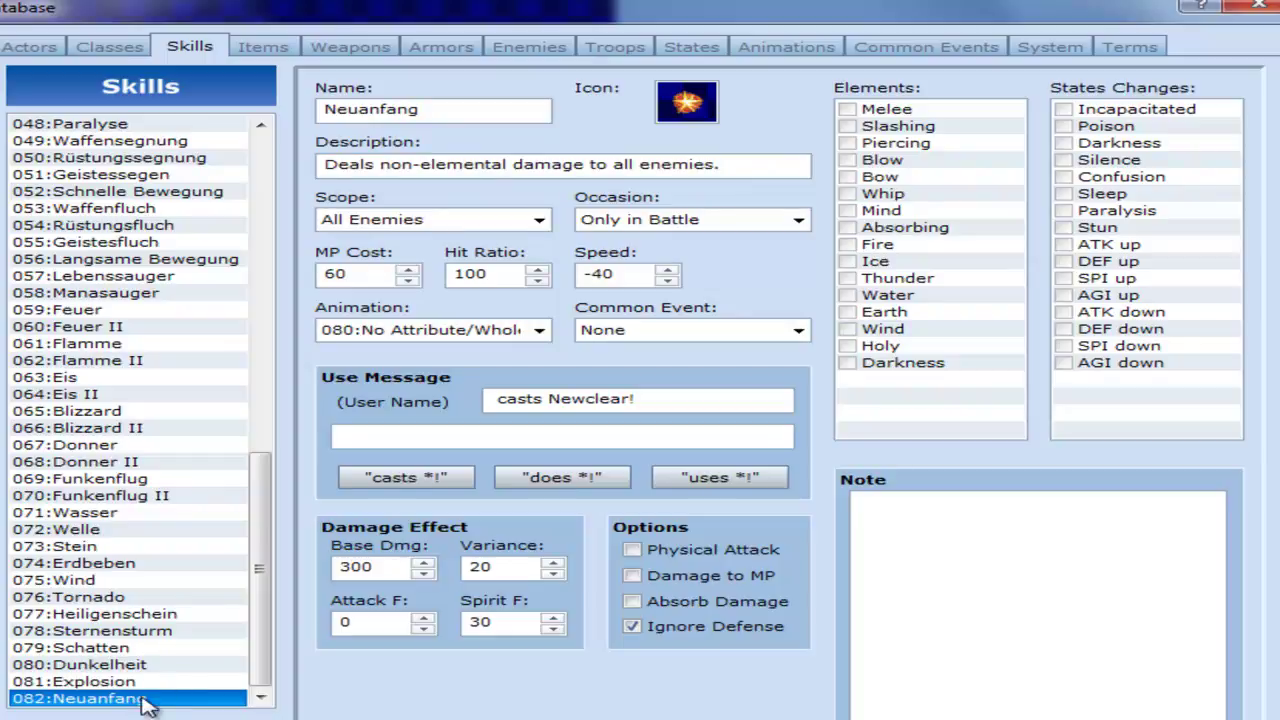
pyautogui.doubleClick(428, 112)
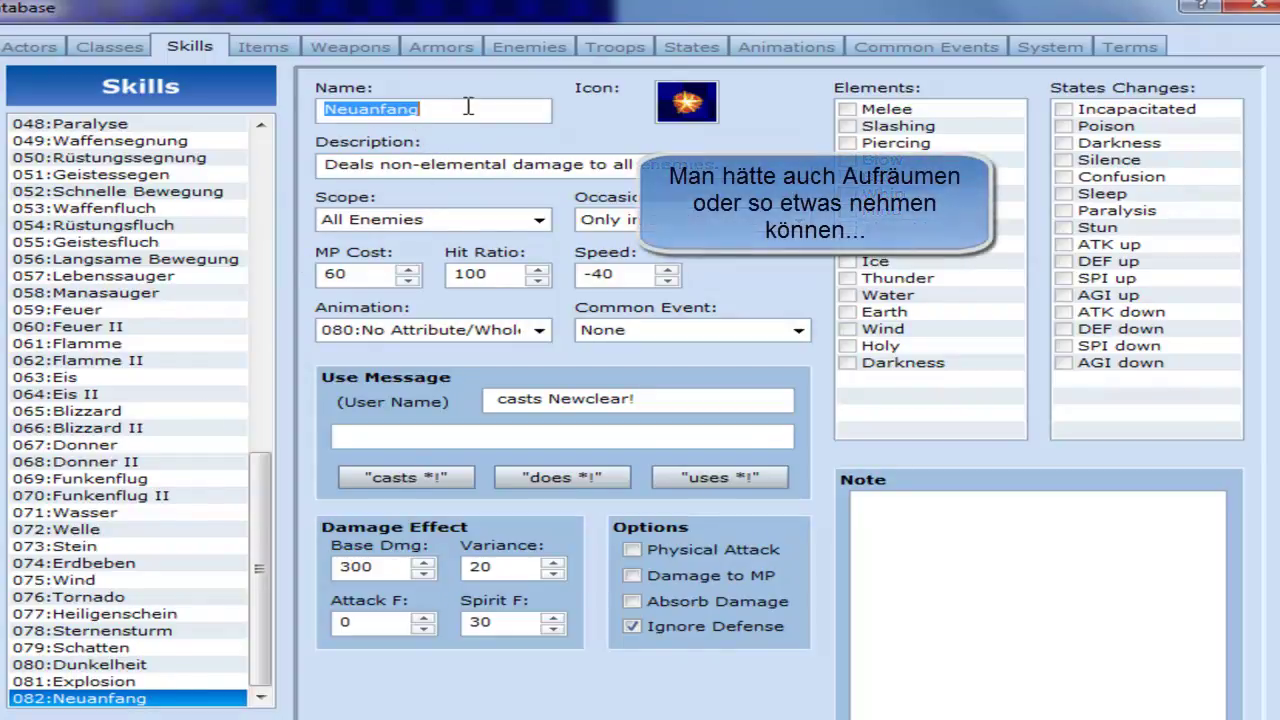
pyautogui.click(493, 113)
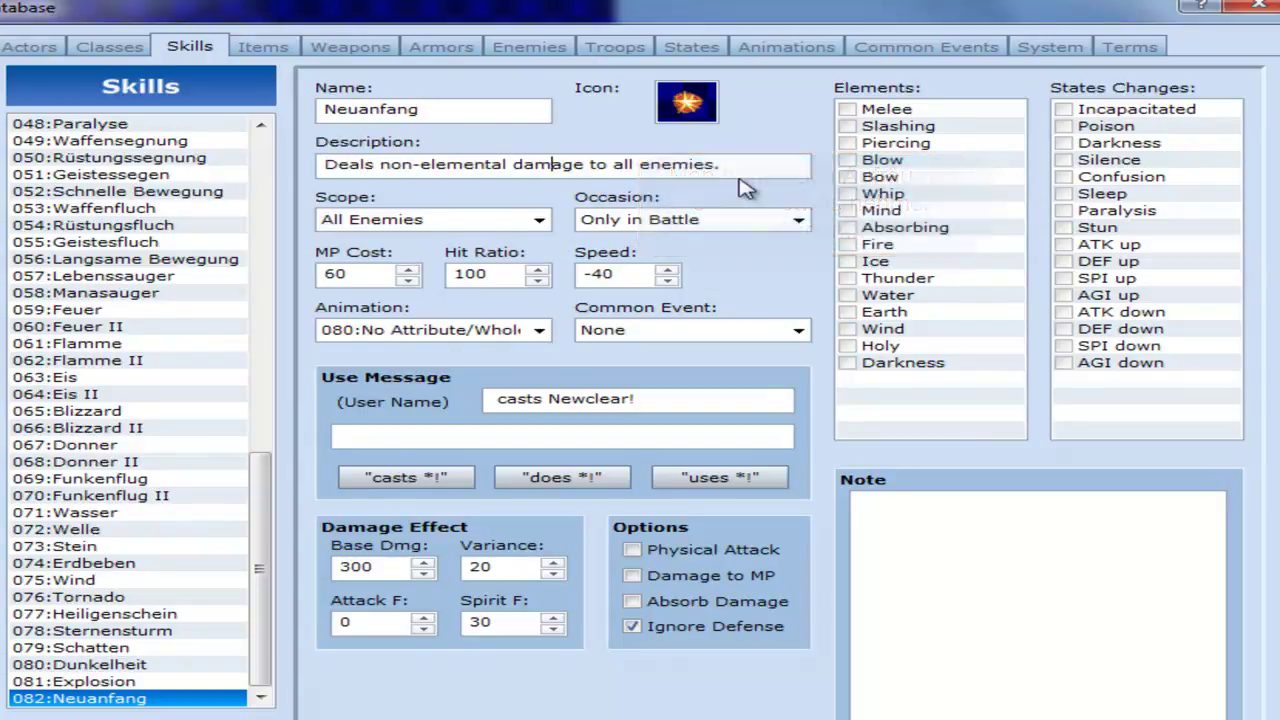
pyautogui.click(735, 170)
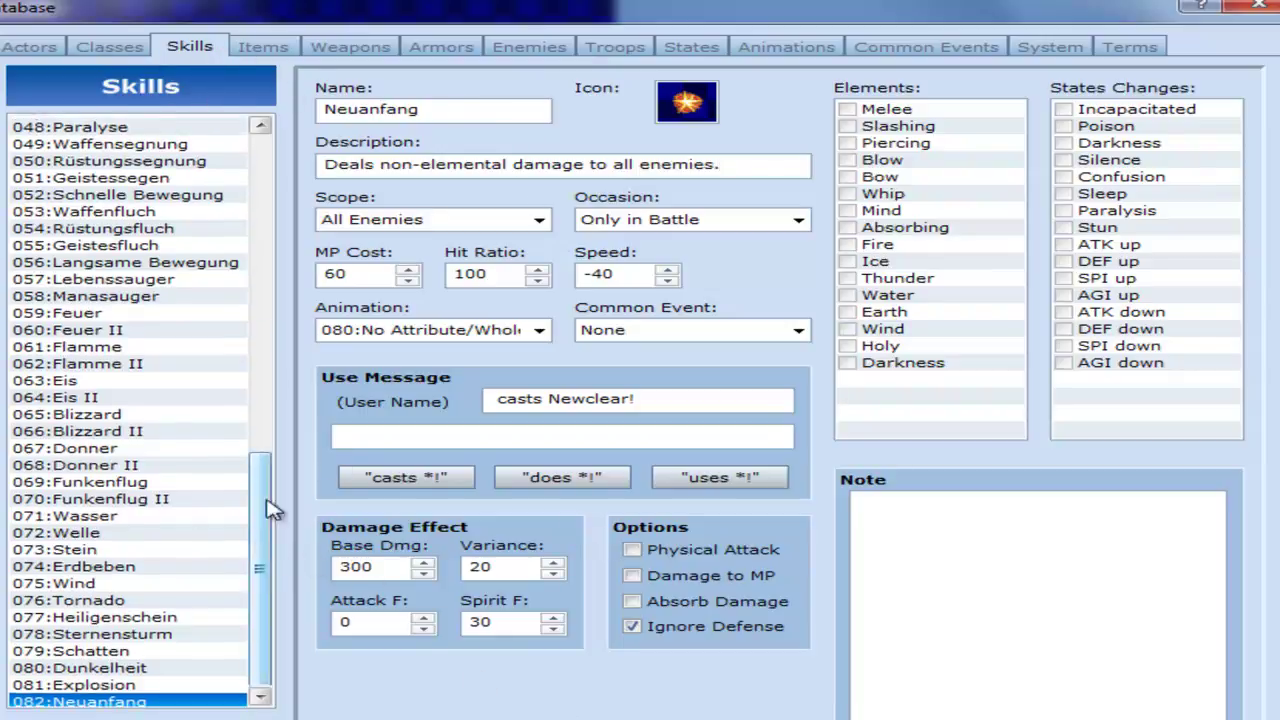
# Step: Assign the Fire element to the Zweifachangriff skill and remove it again
pyautogui.moveTo(266, 509); pyautogui.dragTo(266, 160)
pyautogui.click(160, 124)
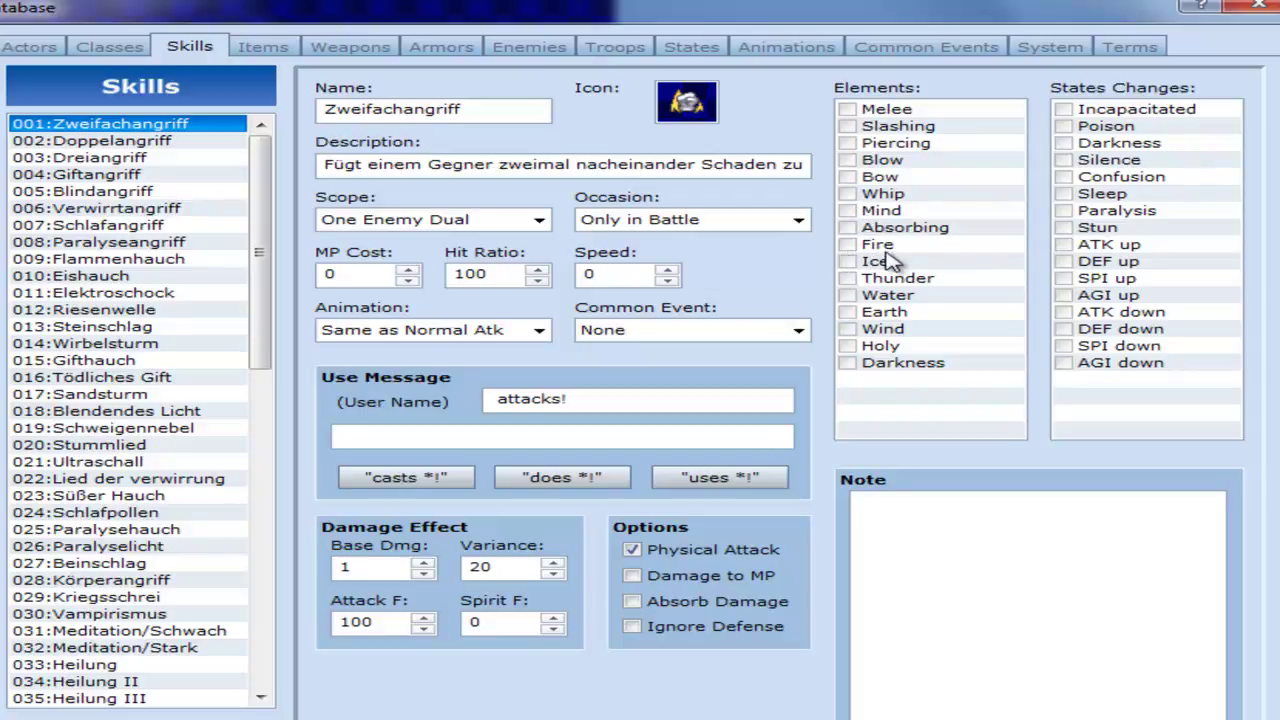
pyautogui.moveTo(840, 246); pyautogui.dragTo(860, 256)
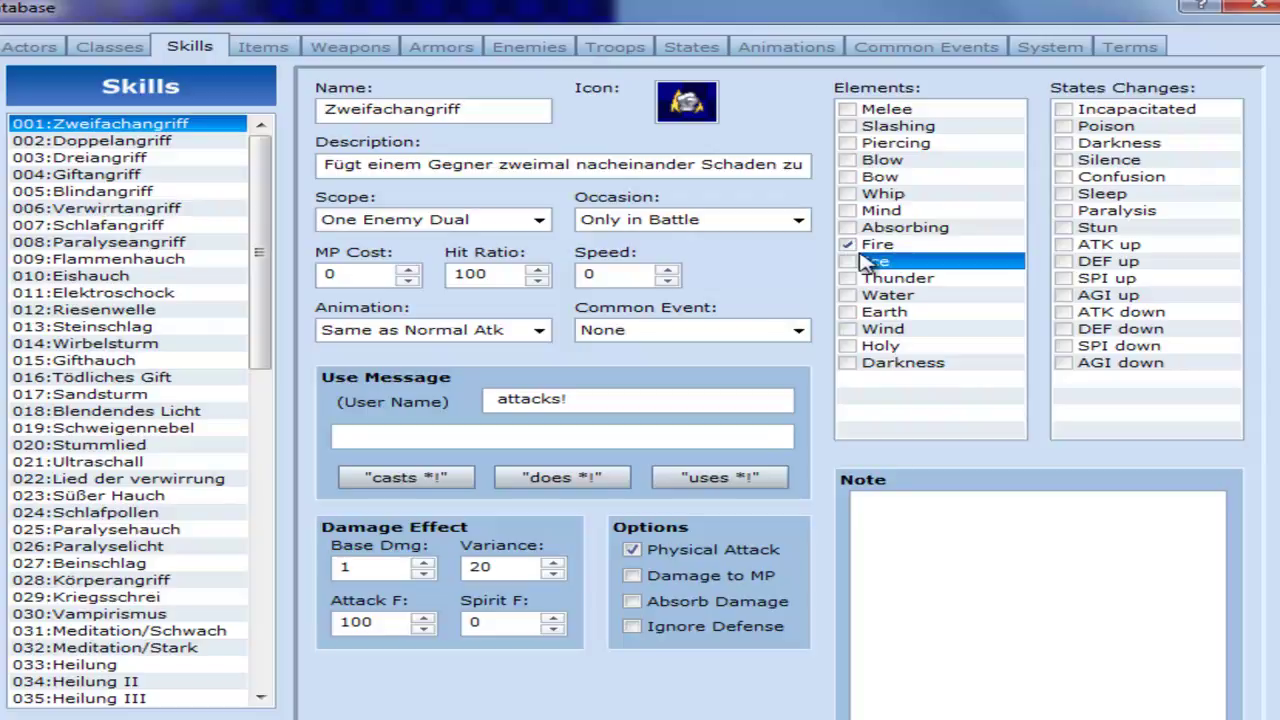
pyautogui.click(864, 246)
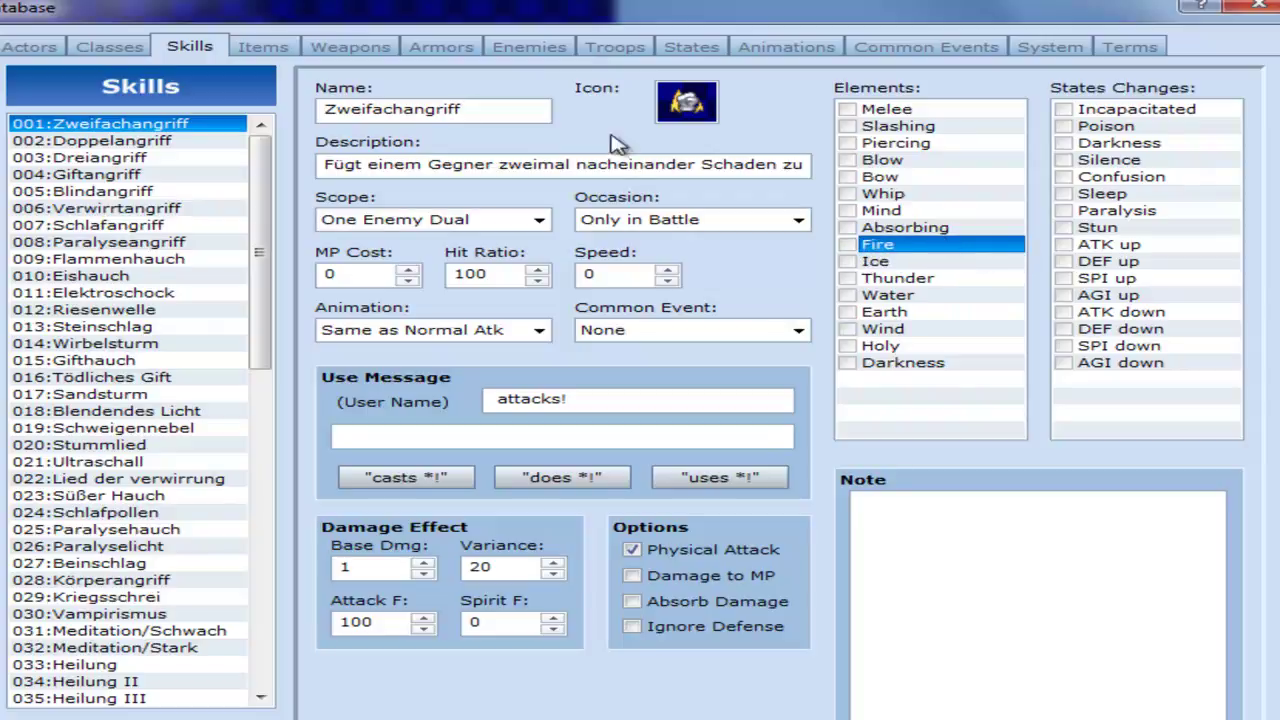
# Step: Examine the state changes assigned to the Blindangriff and Giftangriff skills
pyautogui.click(145, 192)
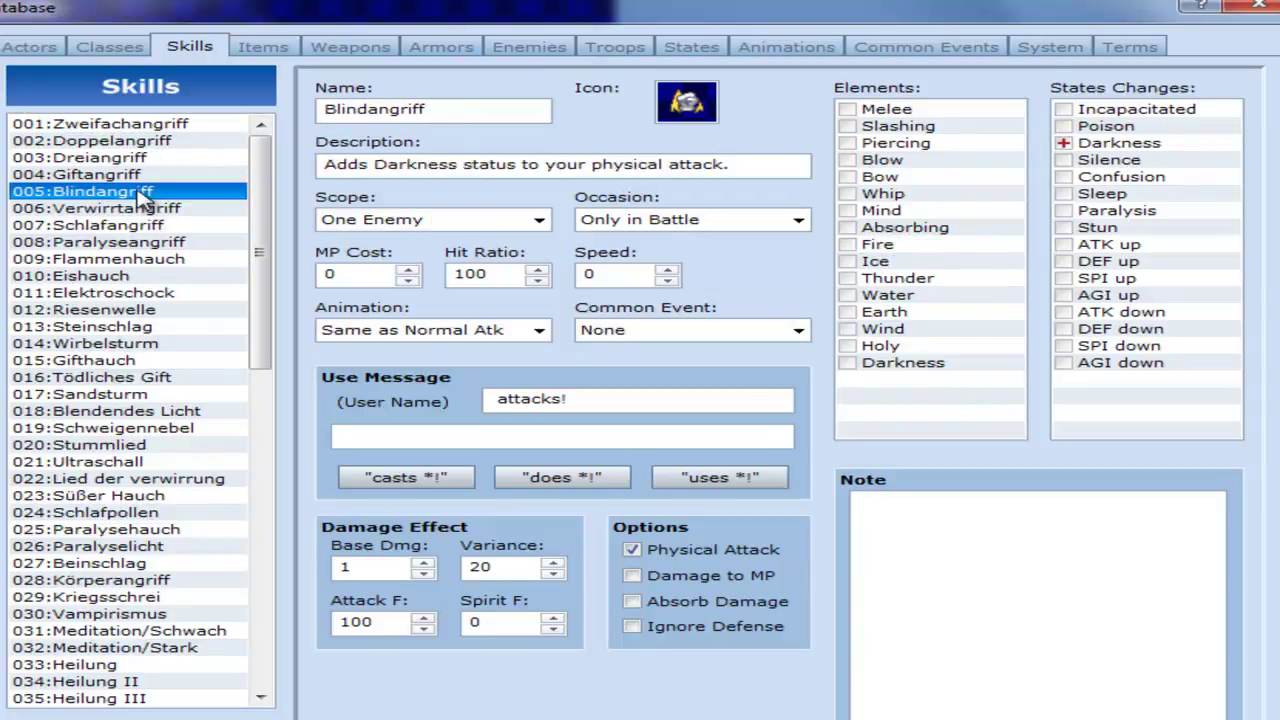
pyautogui.click(147, 161)
pyautogui.click(152, 174)
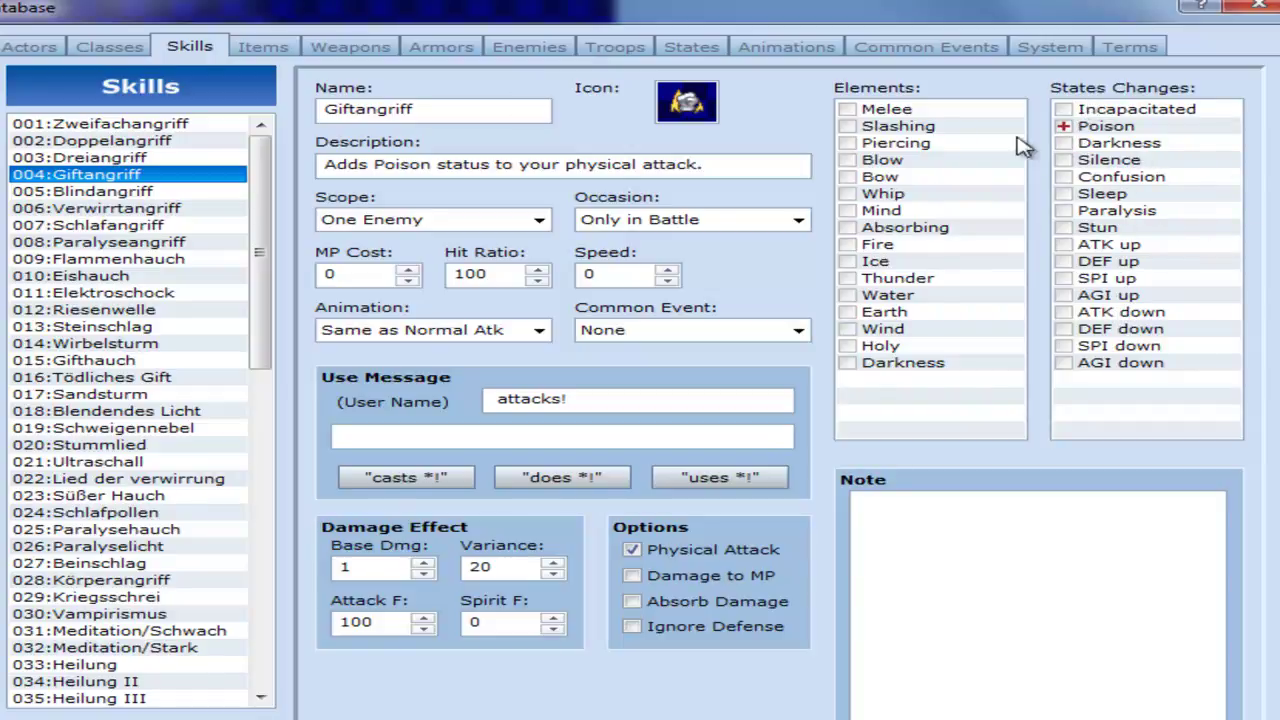
# Step: Go to the database's items and compare the Trank, Großer Trank and Größter Trank entries
pyautogui.click(258, 46)
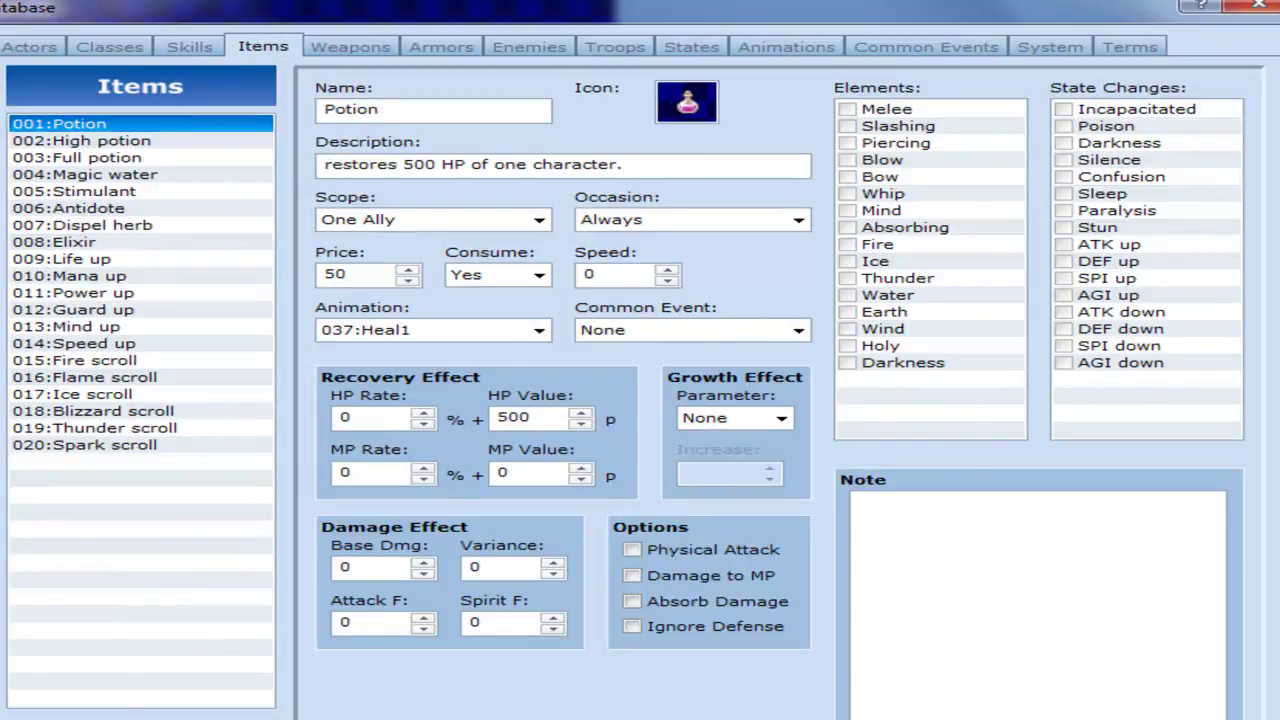
pyautogui.hotkey('alt', 'Tab')
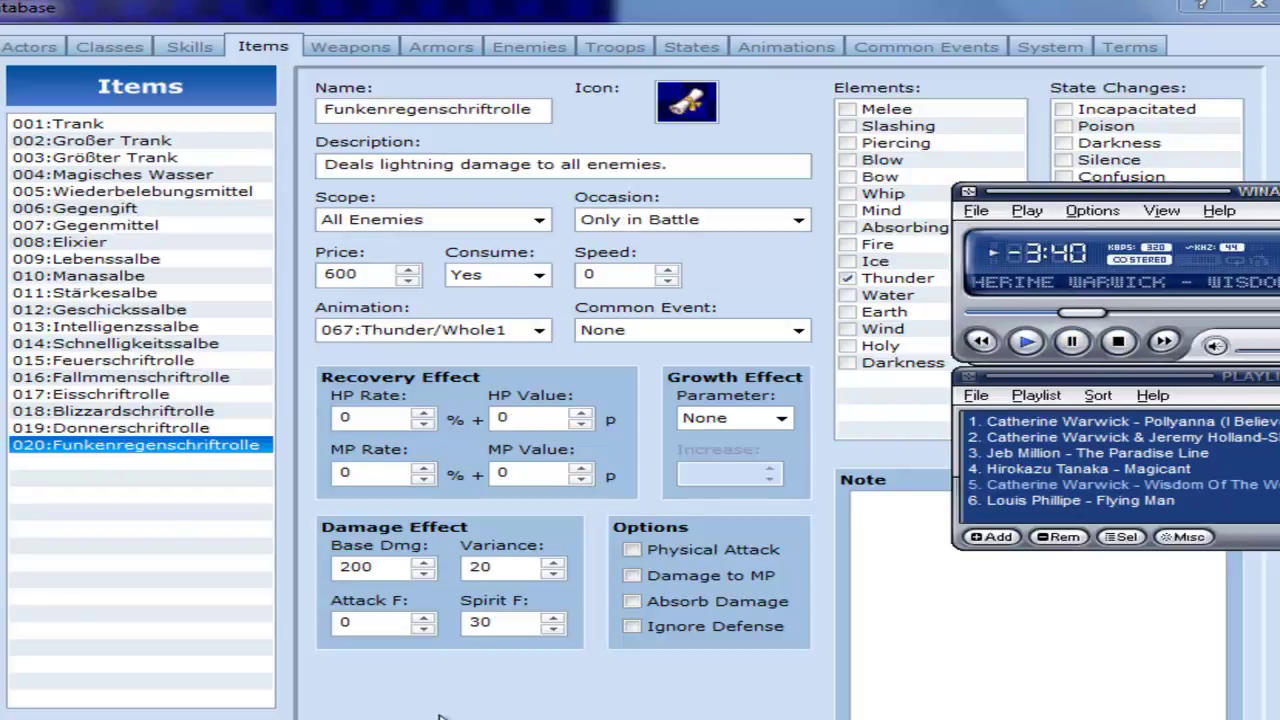
pyautogui.click(533, 716)
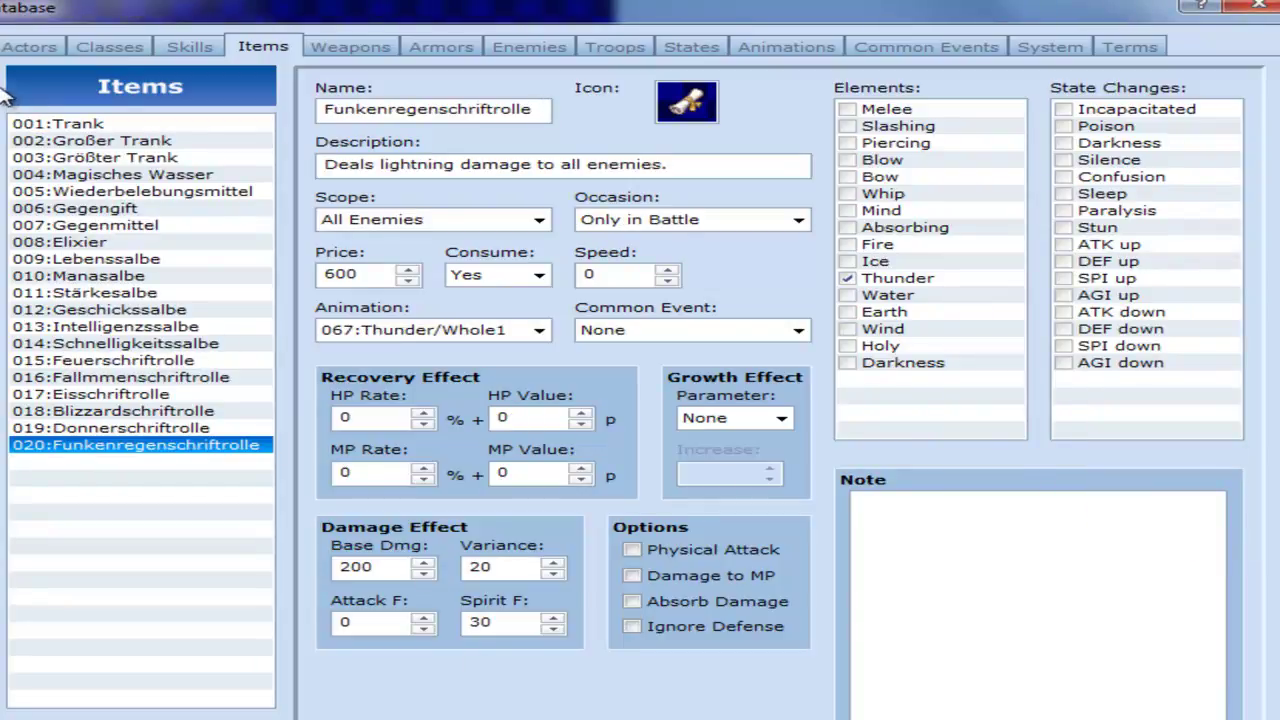
pyautogui.click(100, 124)
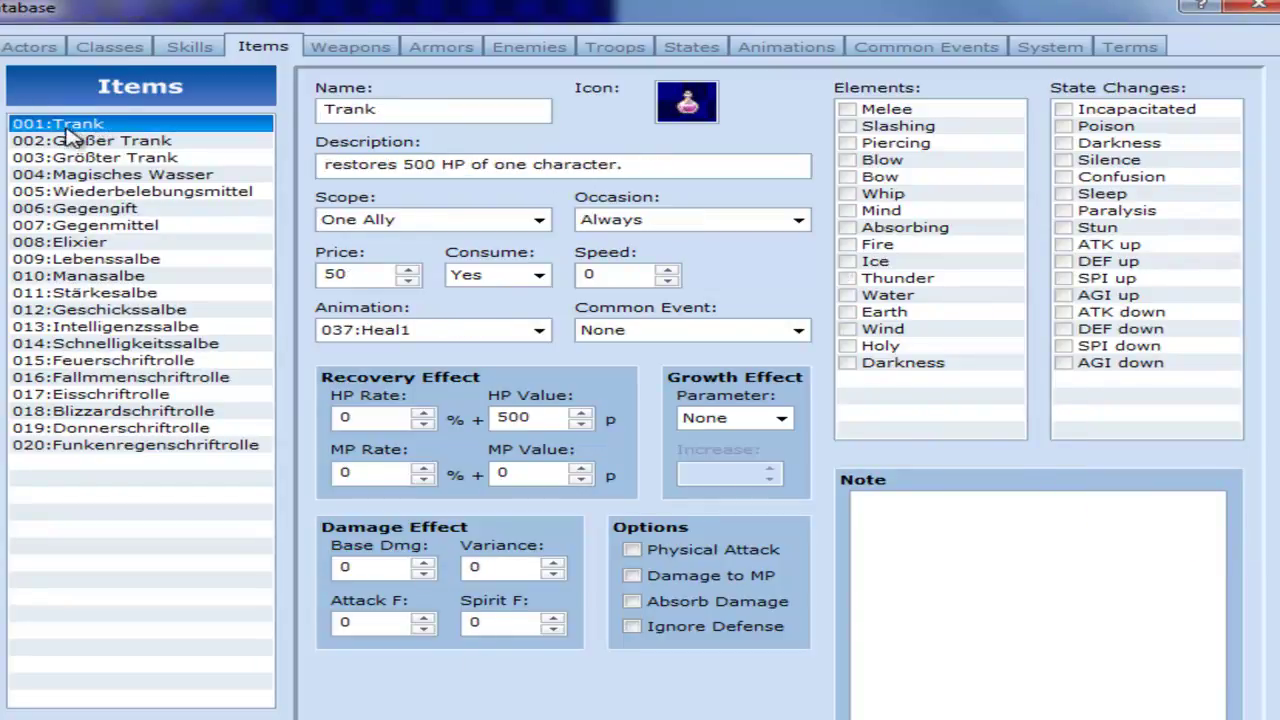
pyautogui.click(88, 141)
pyautogui.click(88, 158)
pyautogui.click(93, 125)
pyautogui.click(90, 141)
pyautogui.click(141, 160)
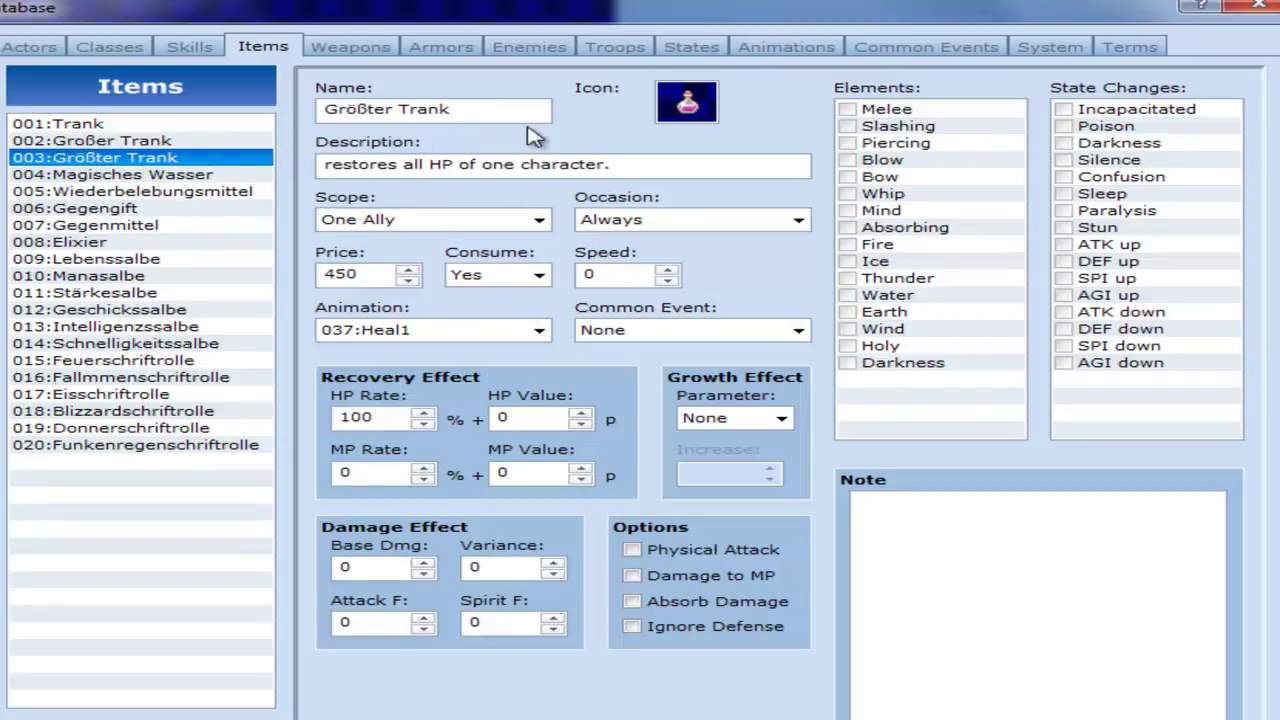
# Step: Examine the name and description of the Trank item without editing them
pyautogui.click(523, 108)
pyautogui.click(538, 109)
pyautogui.click(108, 124)
pyautogui.doubleClick(497, 111)
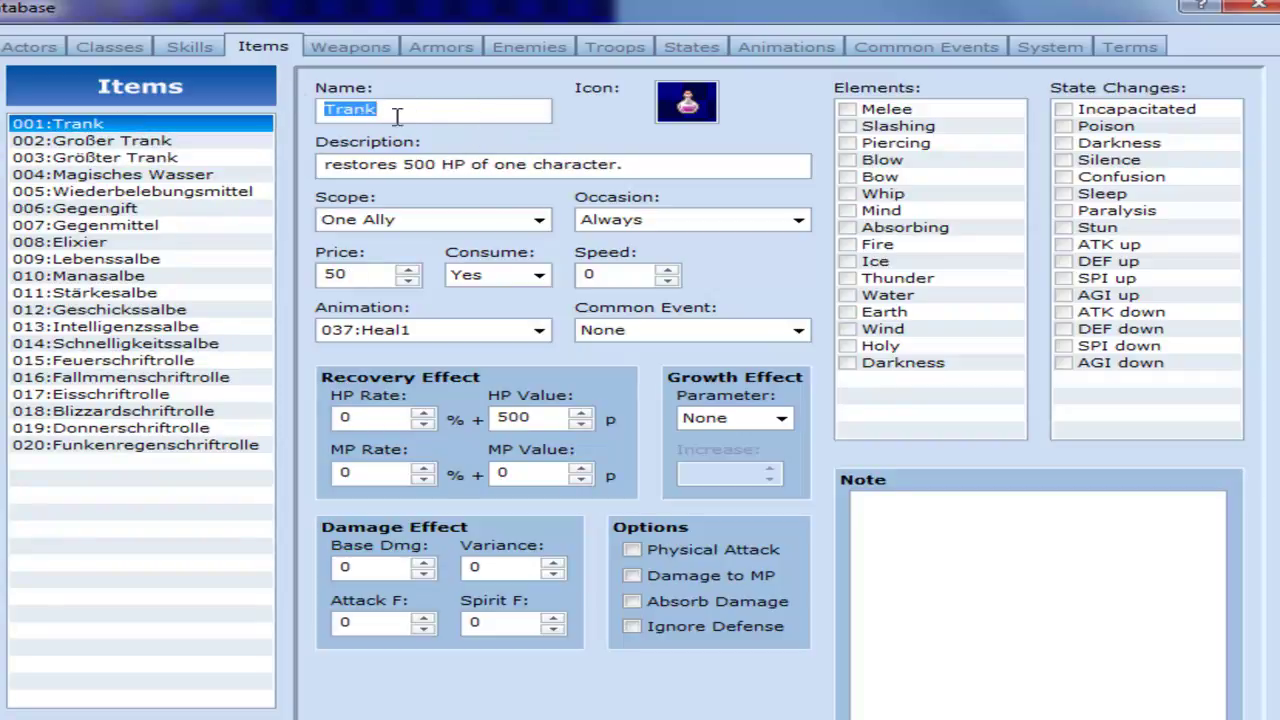
pyautogui.click(478, 112)
pyautogui.press('Tab')
pyautogui.click(651, 160)
# Step: Review the available scope and occasion choices for the Trank item, keeping One Ally and Always
pyautogui.click(423, 220)
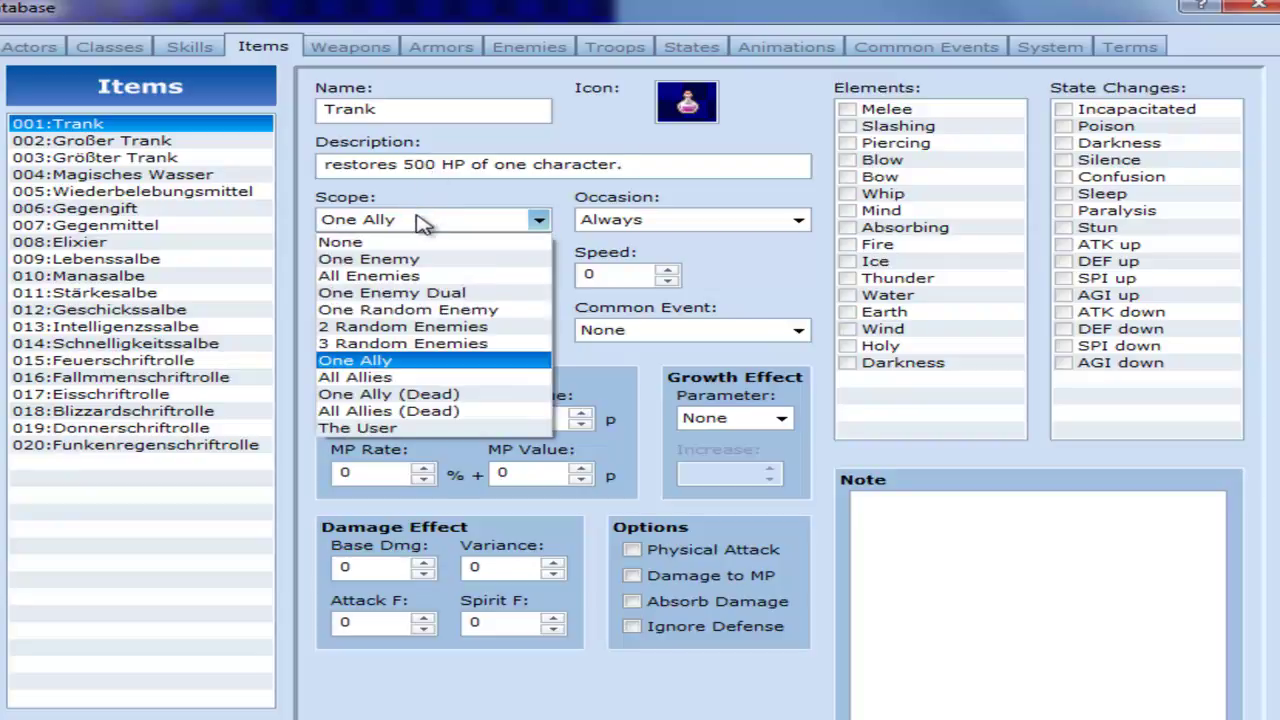
pyautogui.click(401, 229)
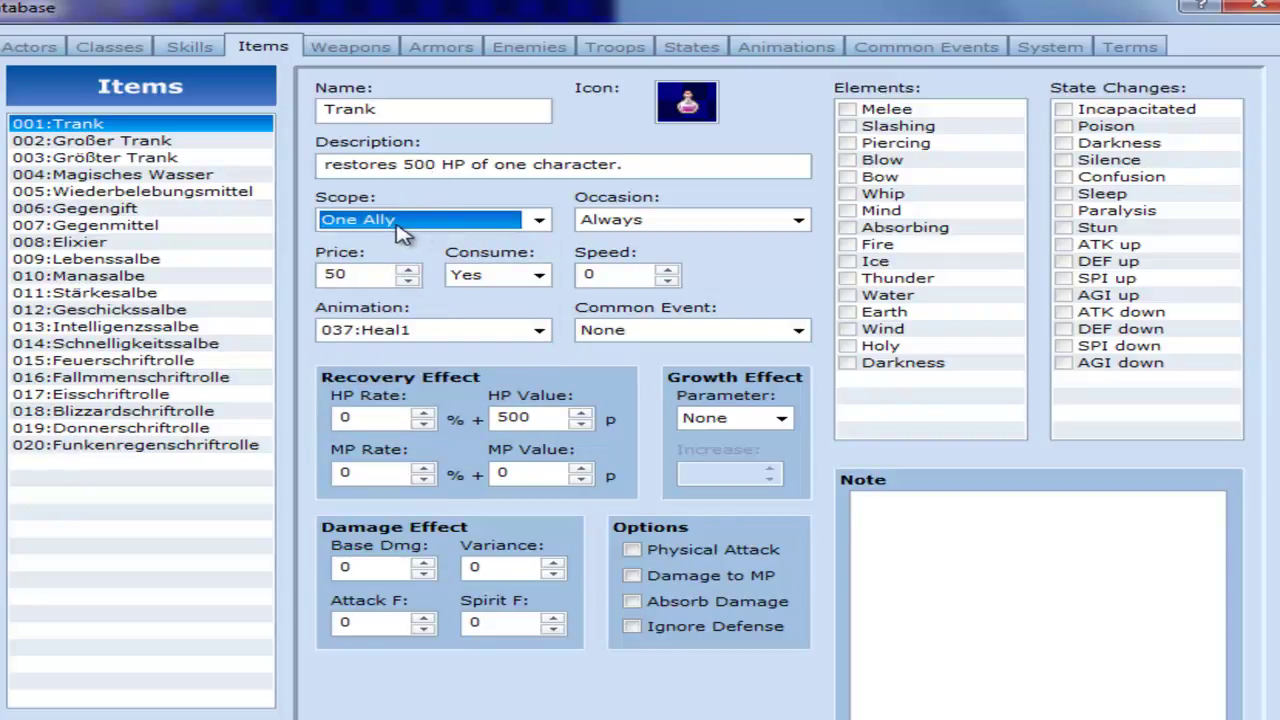
pyautogui.click(648, 225)
pyautogui.click(650, 229)
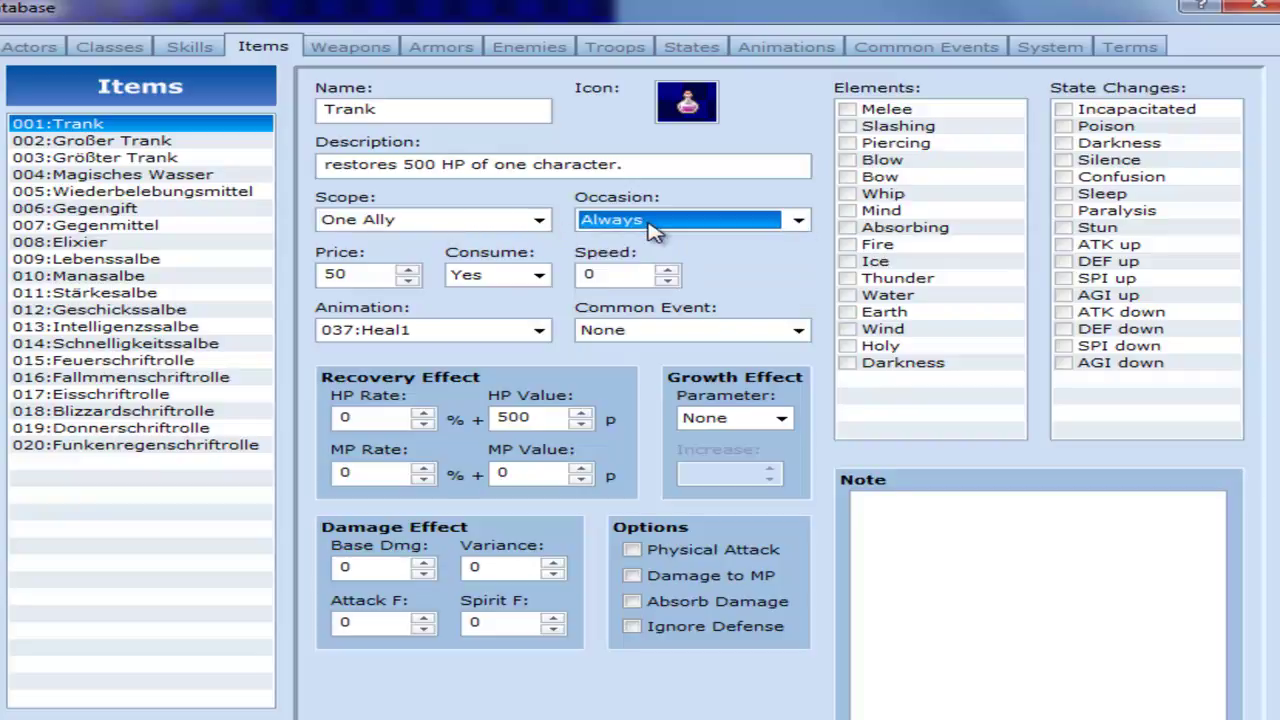
# Step: Inspect the price and the Consume choices of the Trank item, keeping Consume set to Yes
pyautogui.click(387, 272)
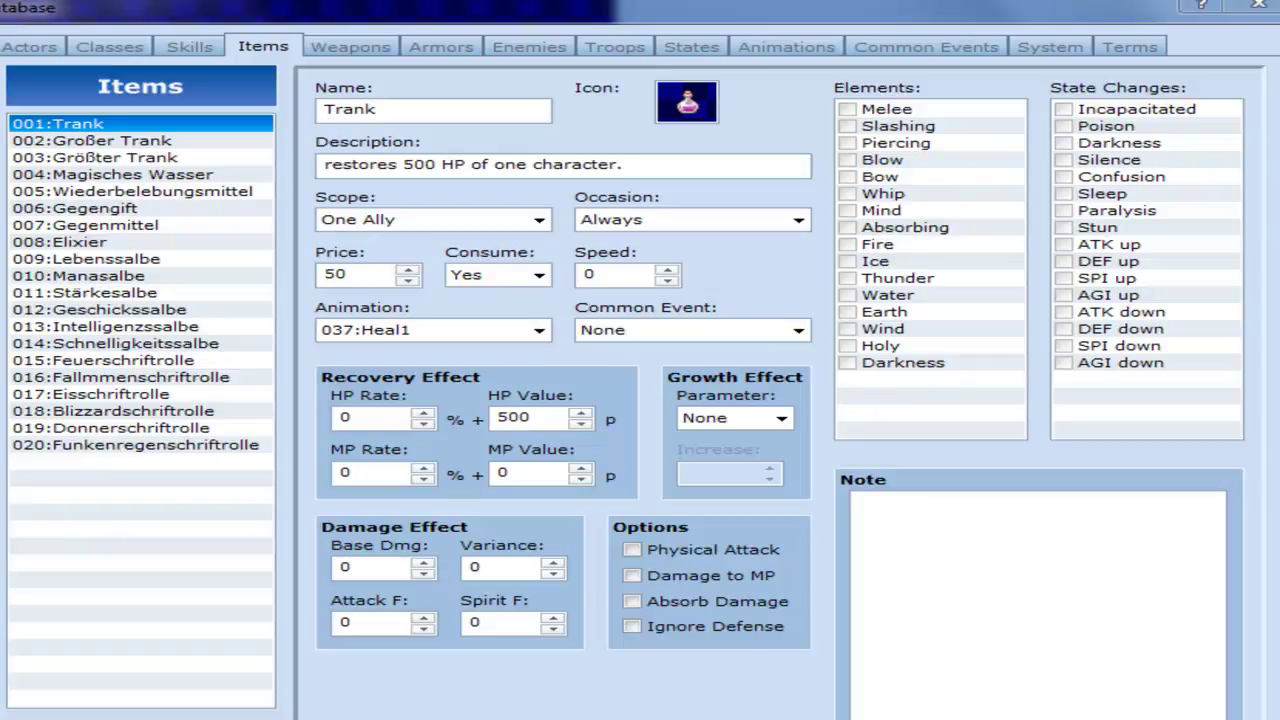
pyautogui.click(482, 275)
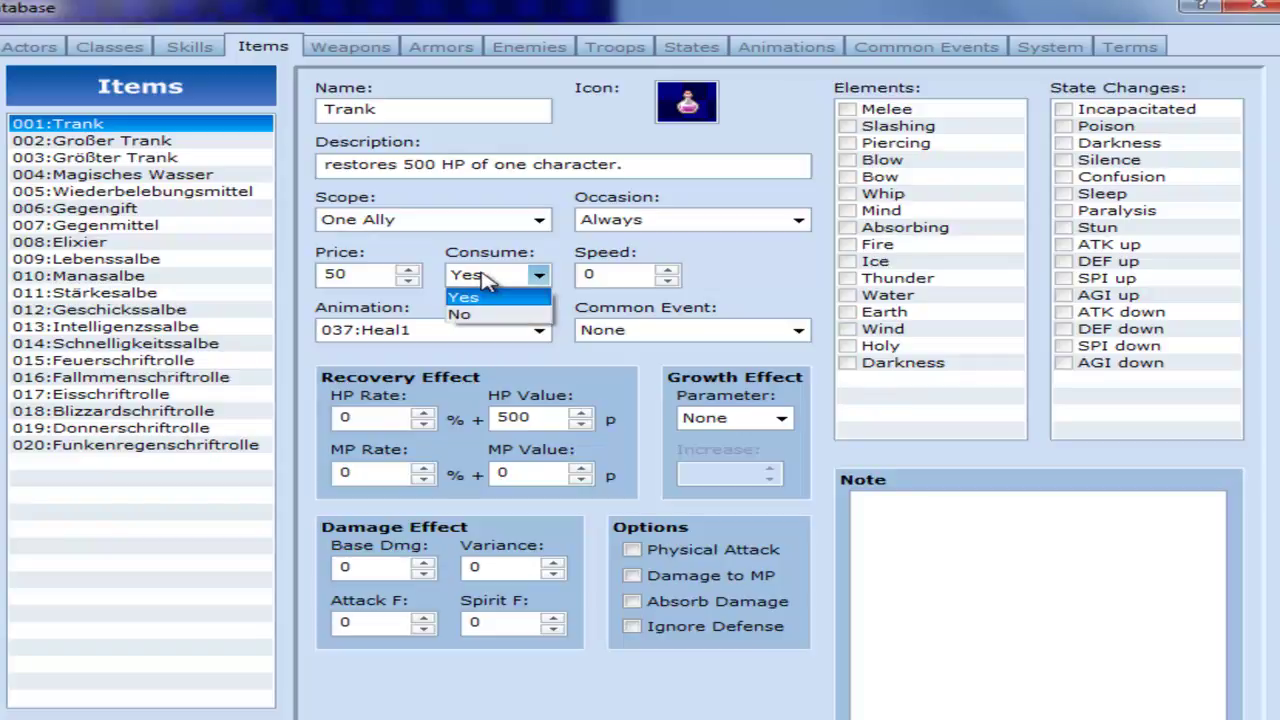
pyautogui.click(500, 277)
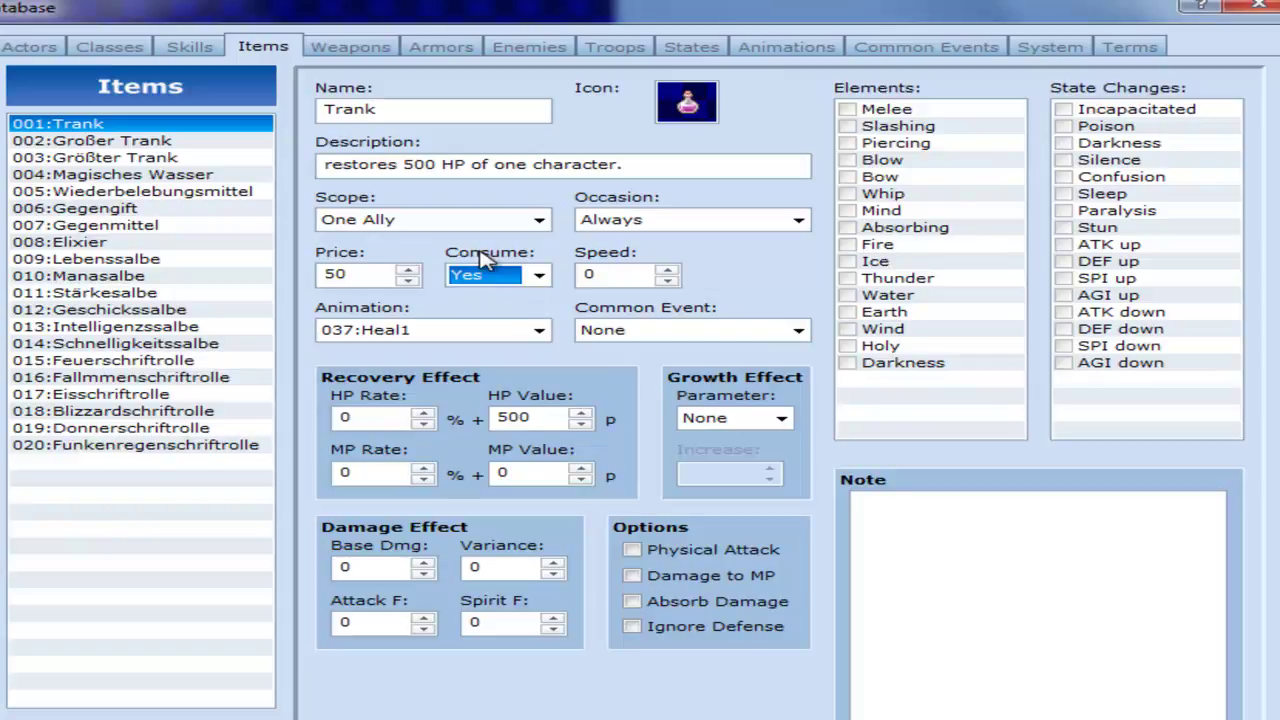
pyautogui.click(492, 276)
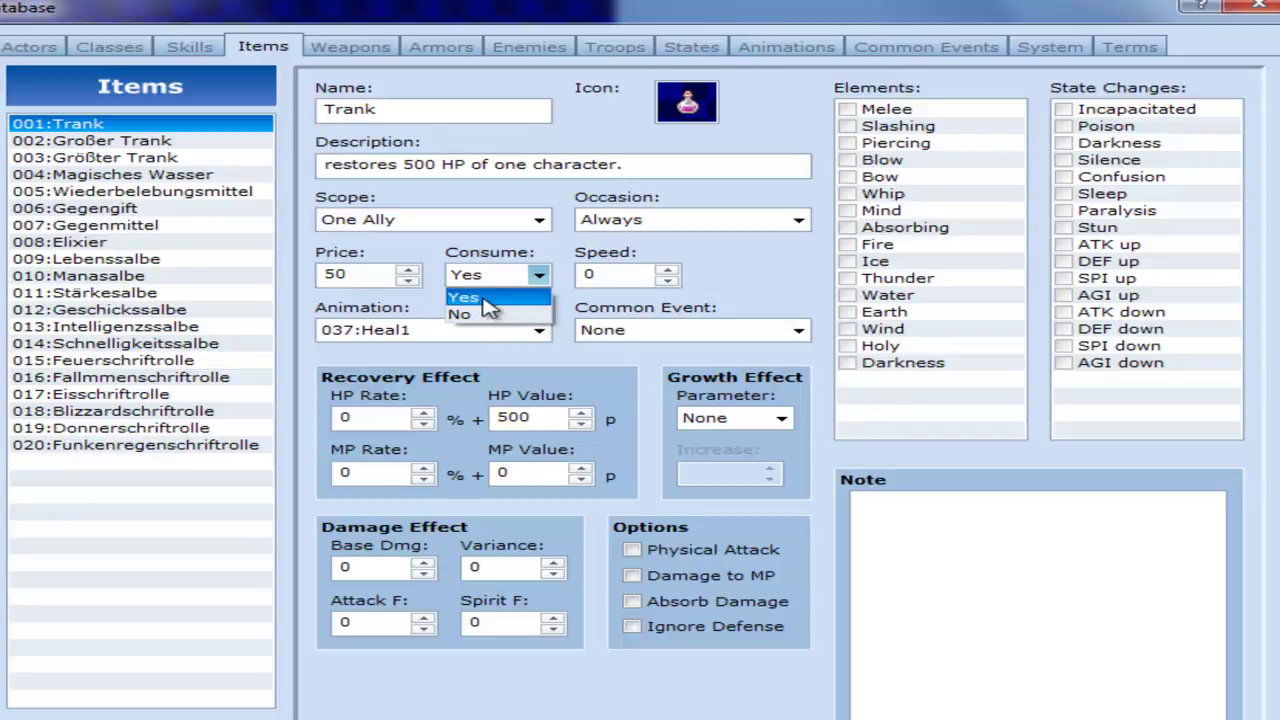
pyautogui.click(489, 300)
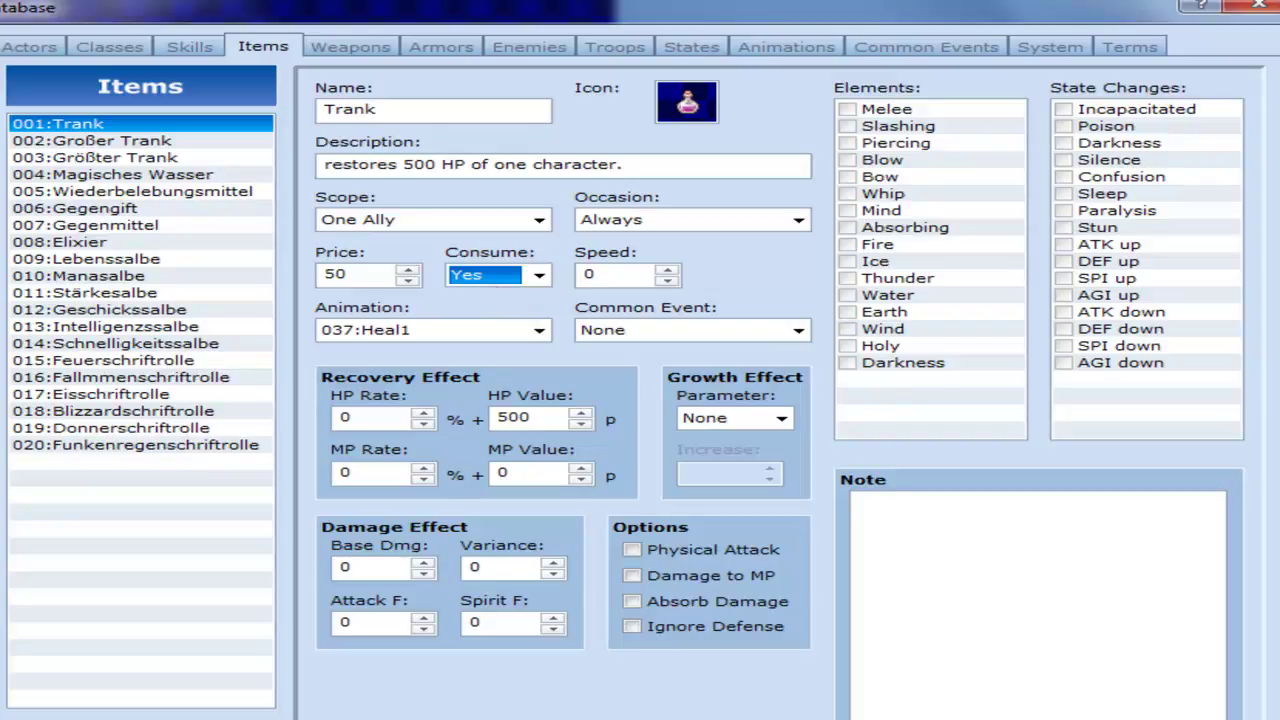
pyautogui.click(182, 157)
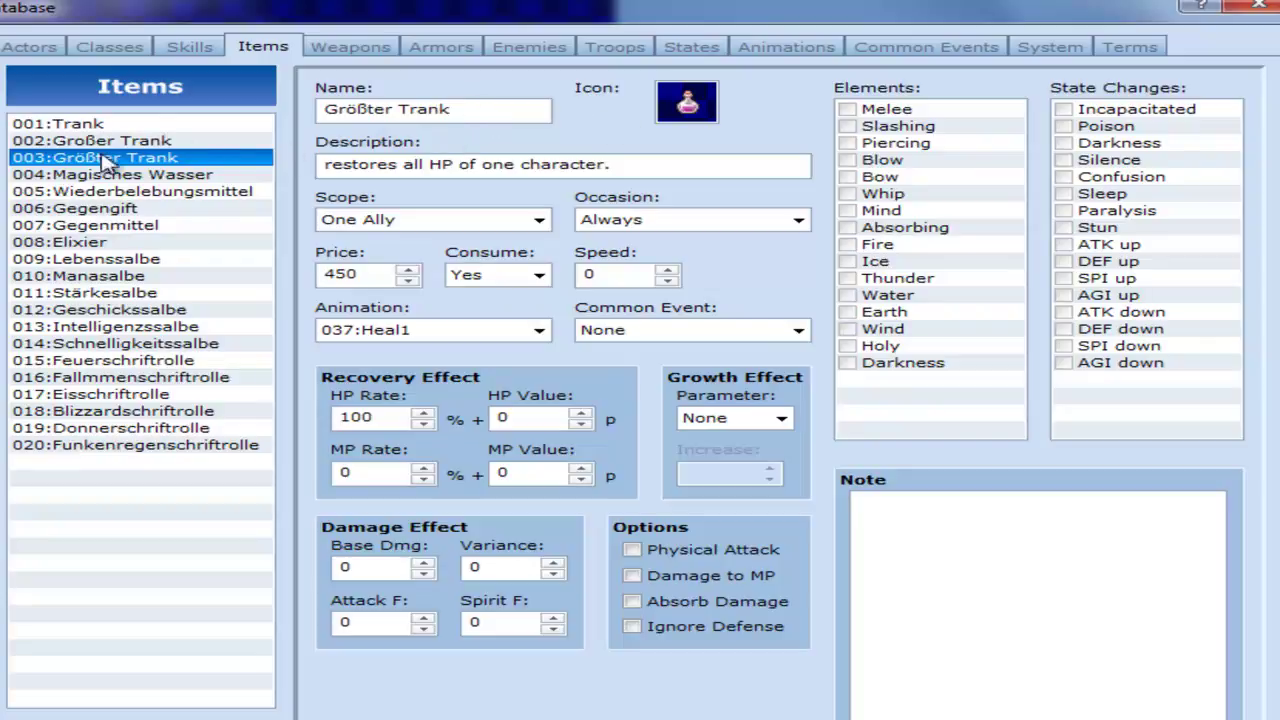
pyautogui.click(26, 124)
pyautogui.click(474, 278)
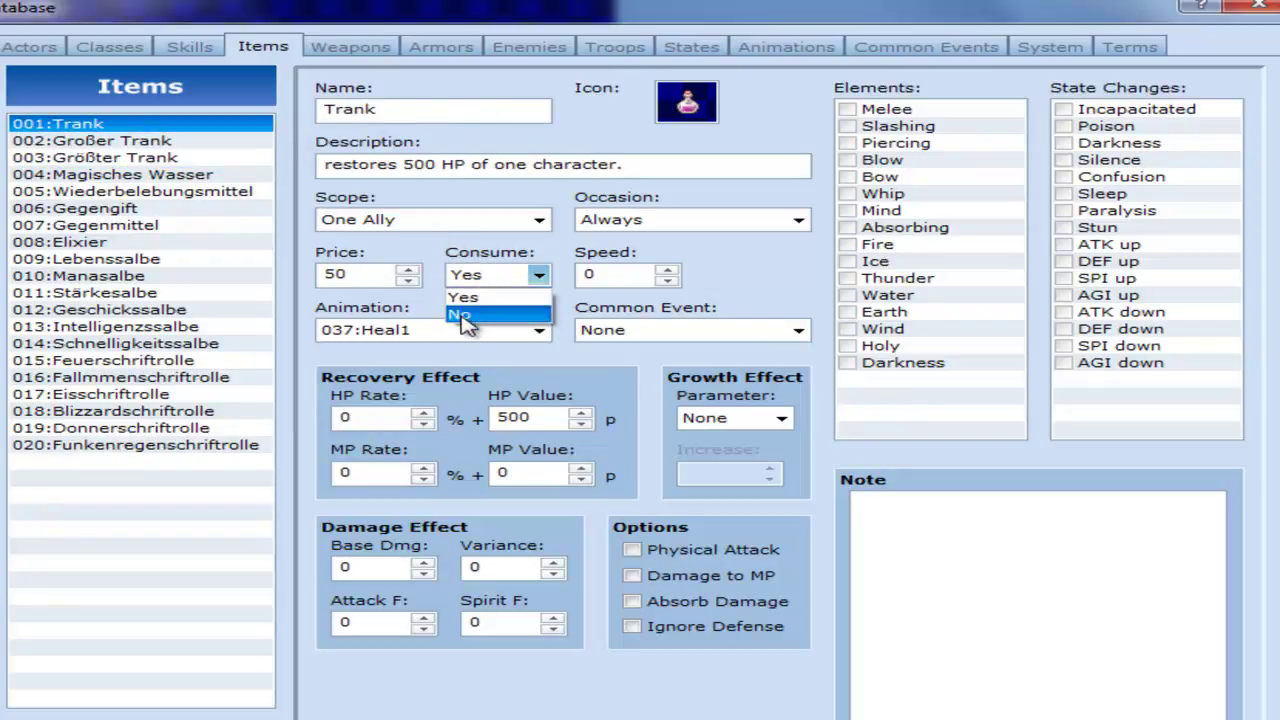
pyautogui.press('Escape')
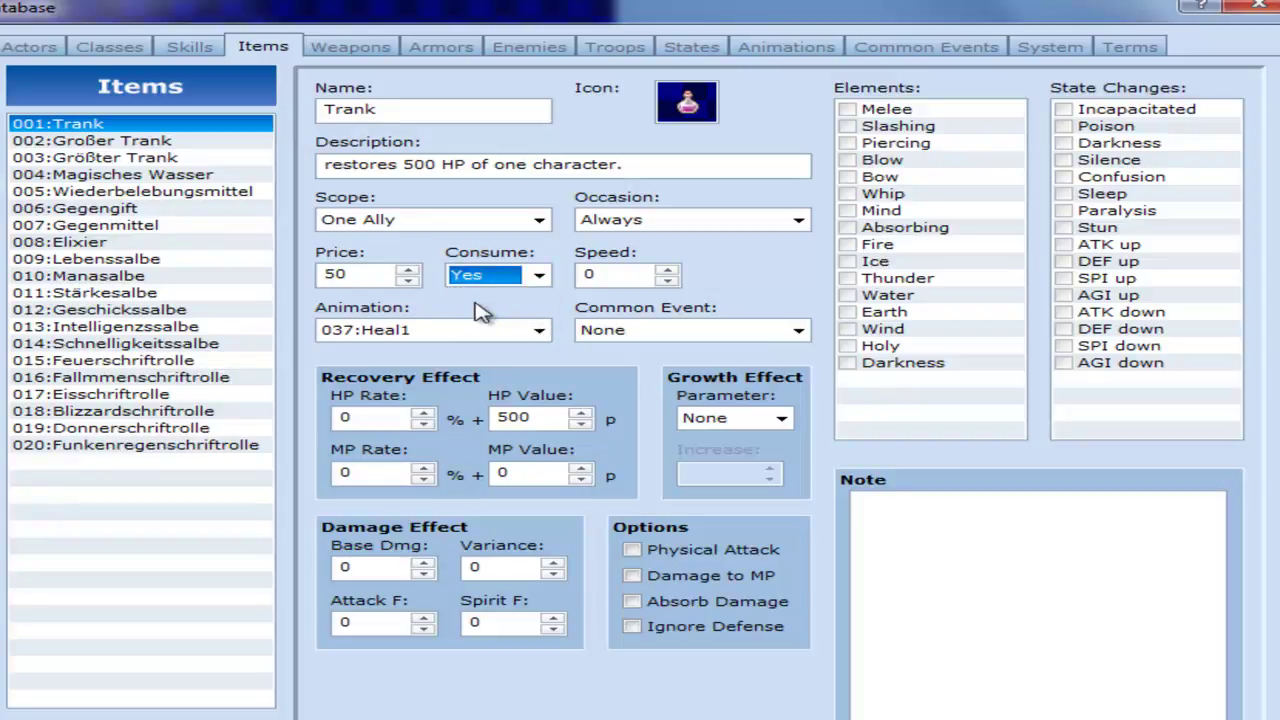
# Step: Read the built-in help explanation for the Trank item's Speed setting, and close it
pyautogui.rightClick(592, 257)
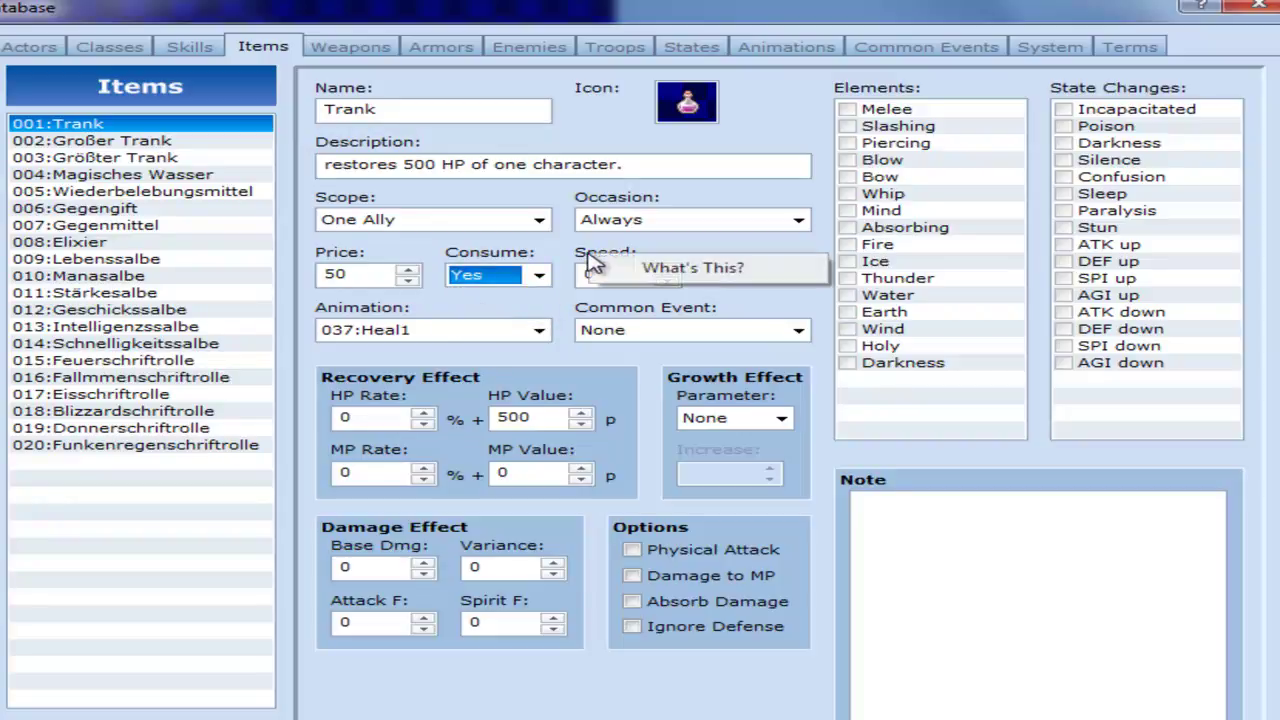
pyautogui.click(684, 280)
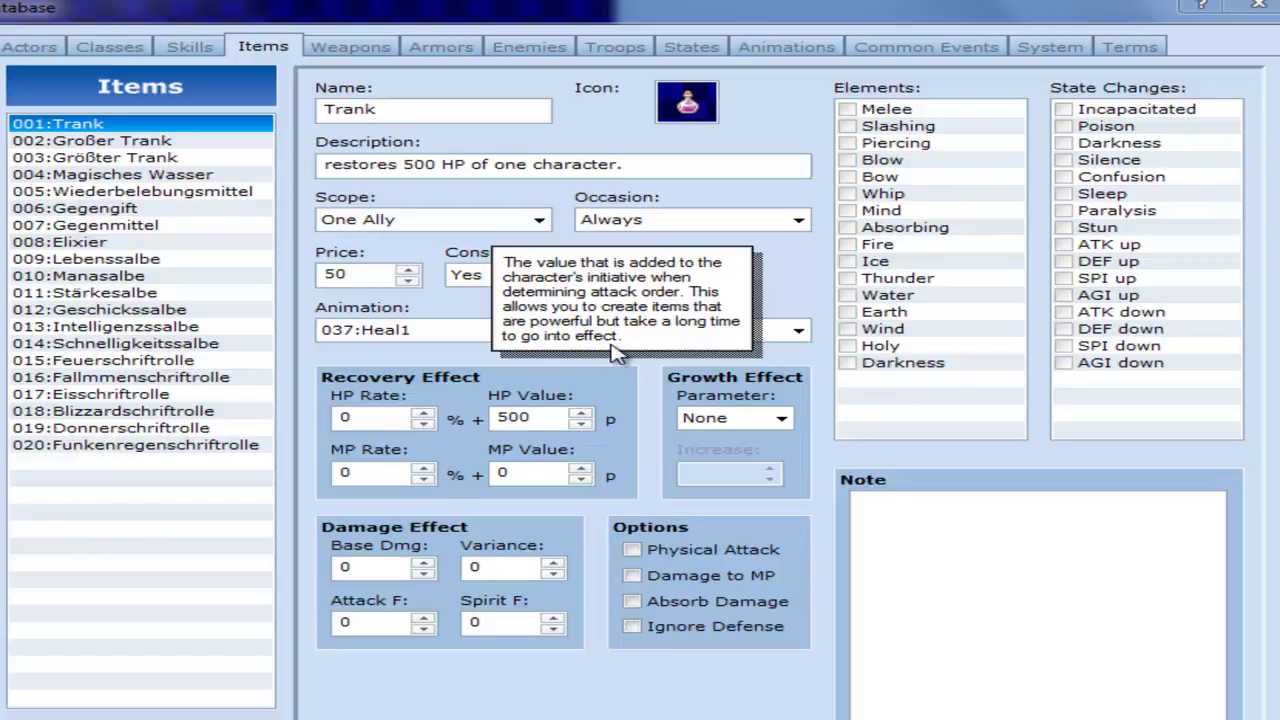
pyautogui.click(788, 258)
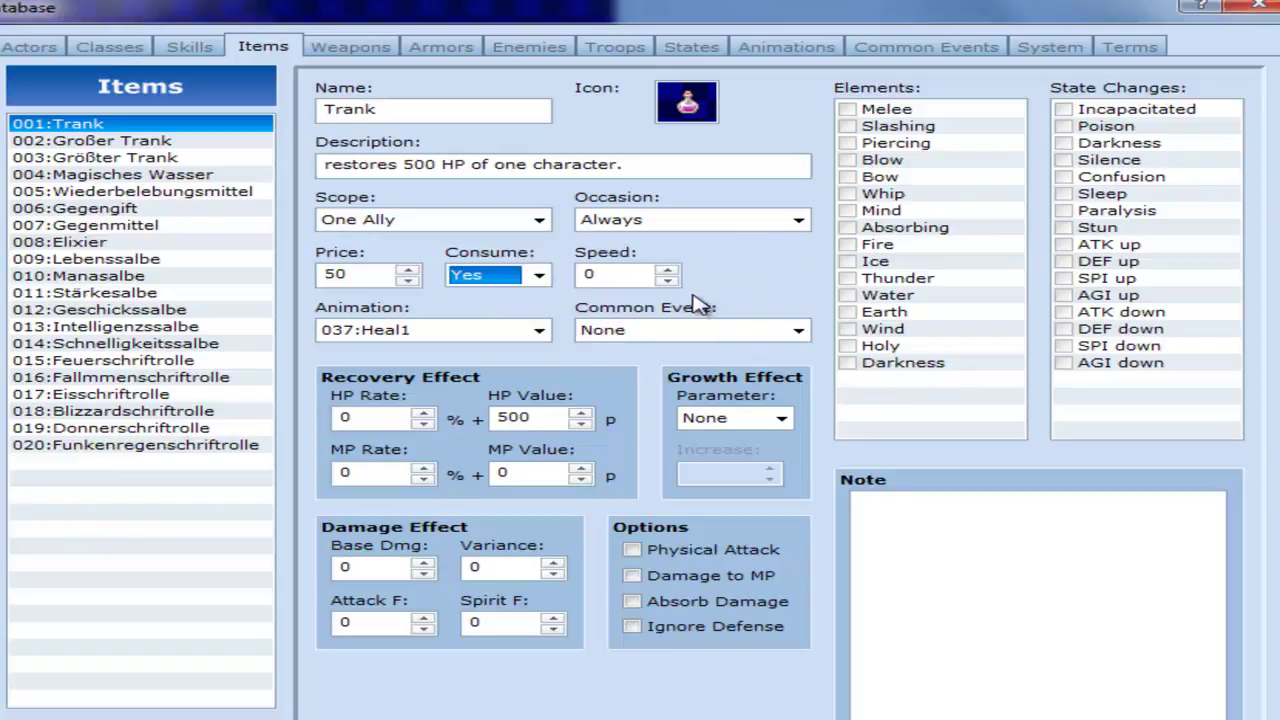
pyautogui.click(666, 280)
pyautogui.click(597, 274)
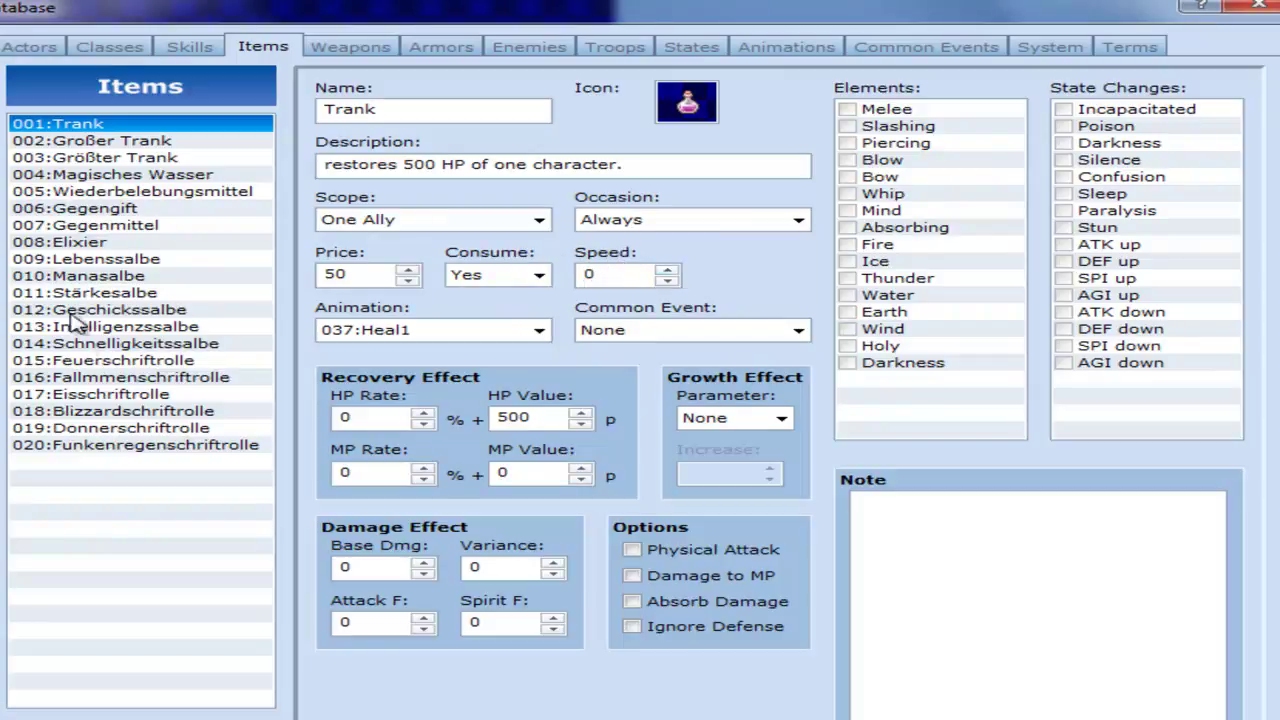
# Step: Look through other items, including Feuerschriftrolle, Donnerschriftrolle, Gegengift, Elixier and Lebenssalbe, and return to Trank
pyautogui.click(92, 362)
pyautogui.click(98, 430)
pyautogui.click(55, 208)
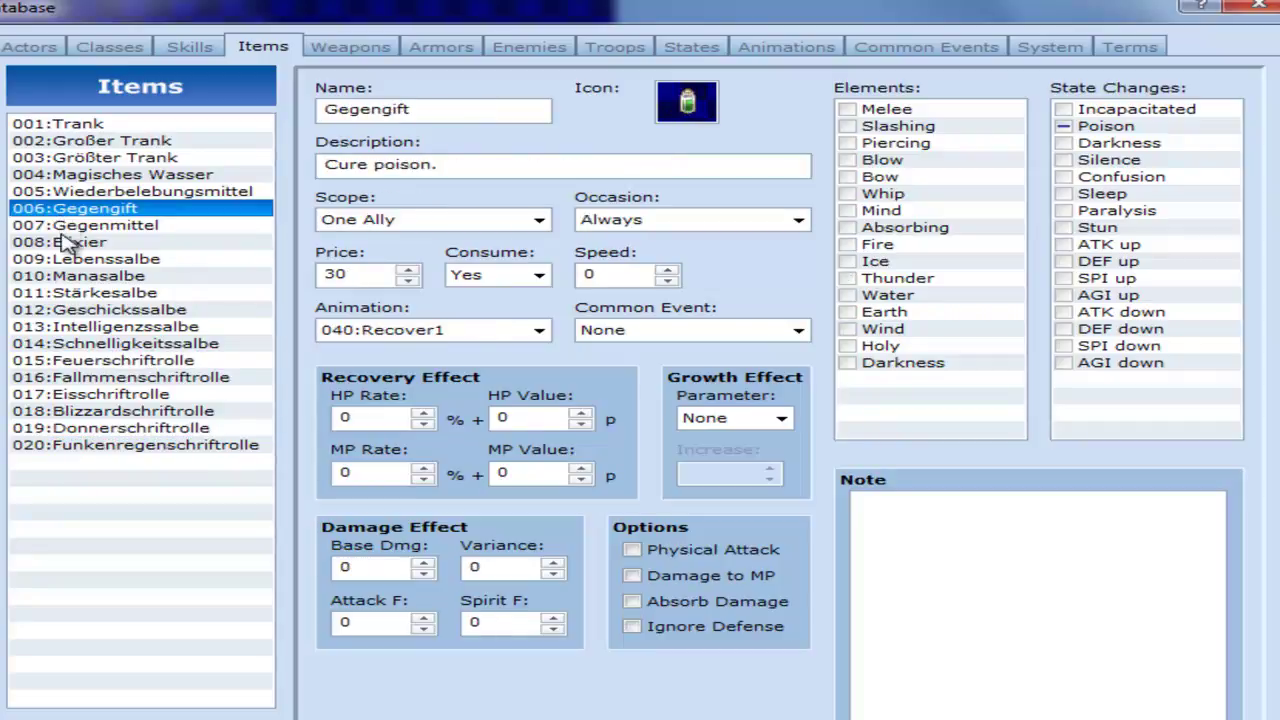
pyautogui.click(62, 242)
pyautogui.click(68, 259)
pyautogui.click(128, 124)
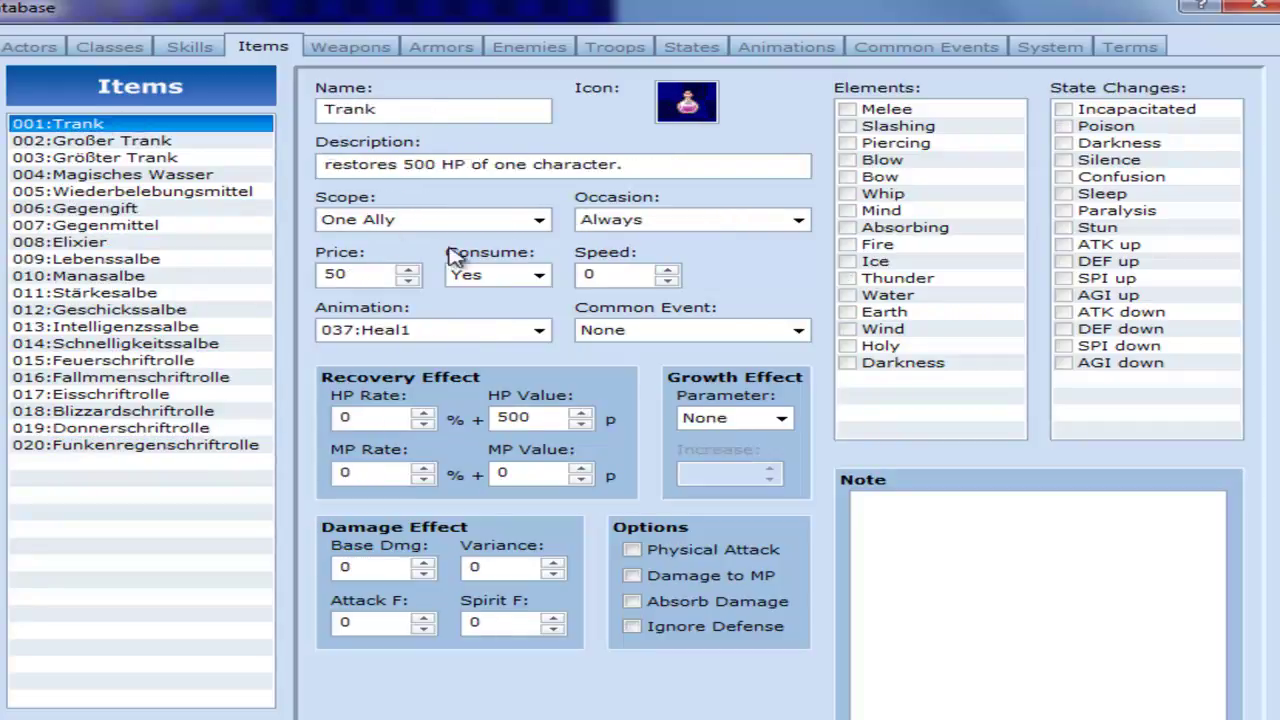
# Step: Try a Speed of 9999 for the Trank item and reset it to 0
pyautogui.click(666, 269)
pyautogui.click(666, 281)
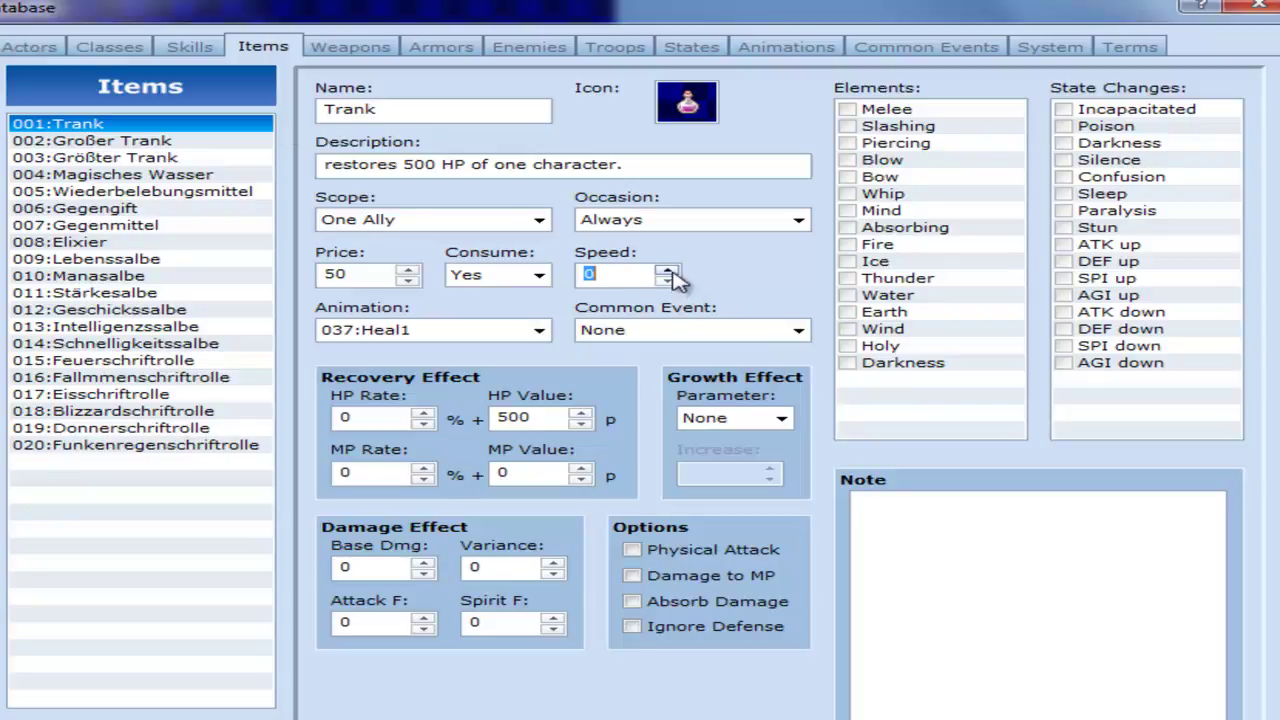
pyautogui.click(672, 282)
pyautogui.doubleClick(641, 273)
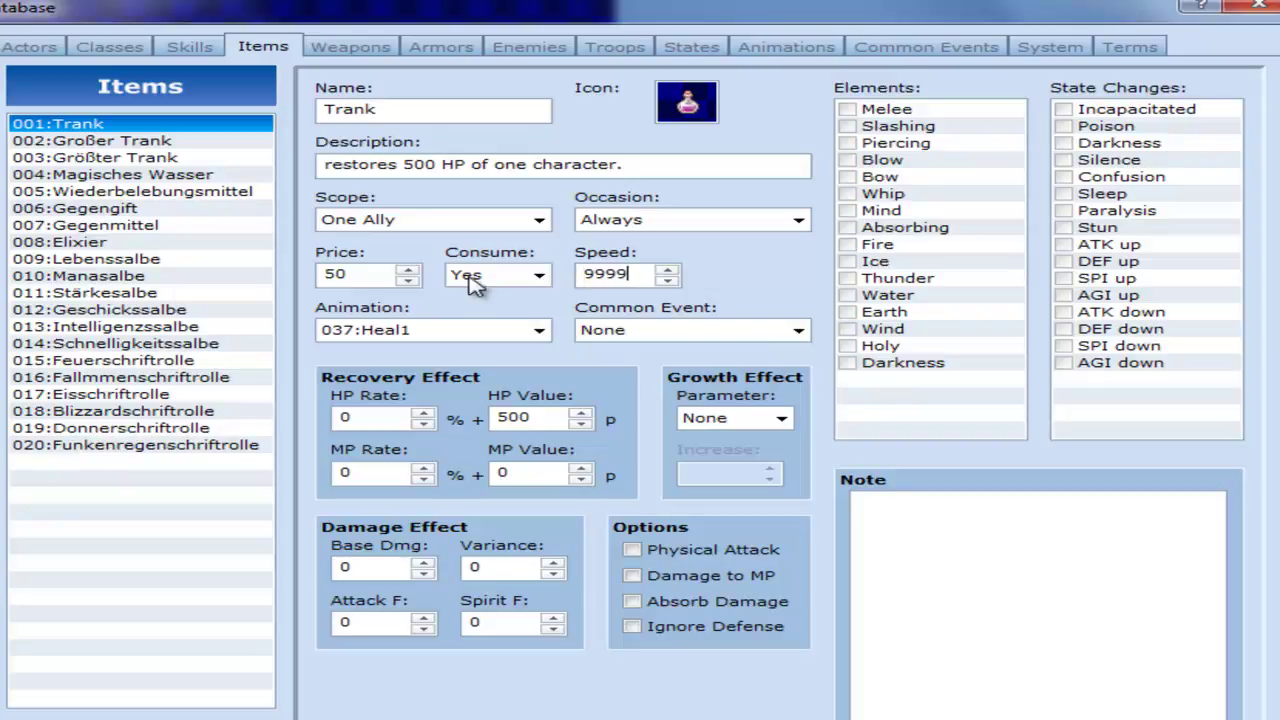
pyautogui.write('9999')
pyautogui.click(457, 218)
pyautogui.click(457, 218)
pyautogui.doubleClick(621, 275)
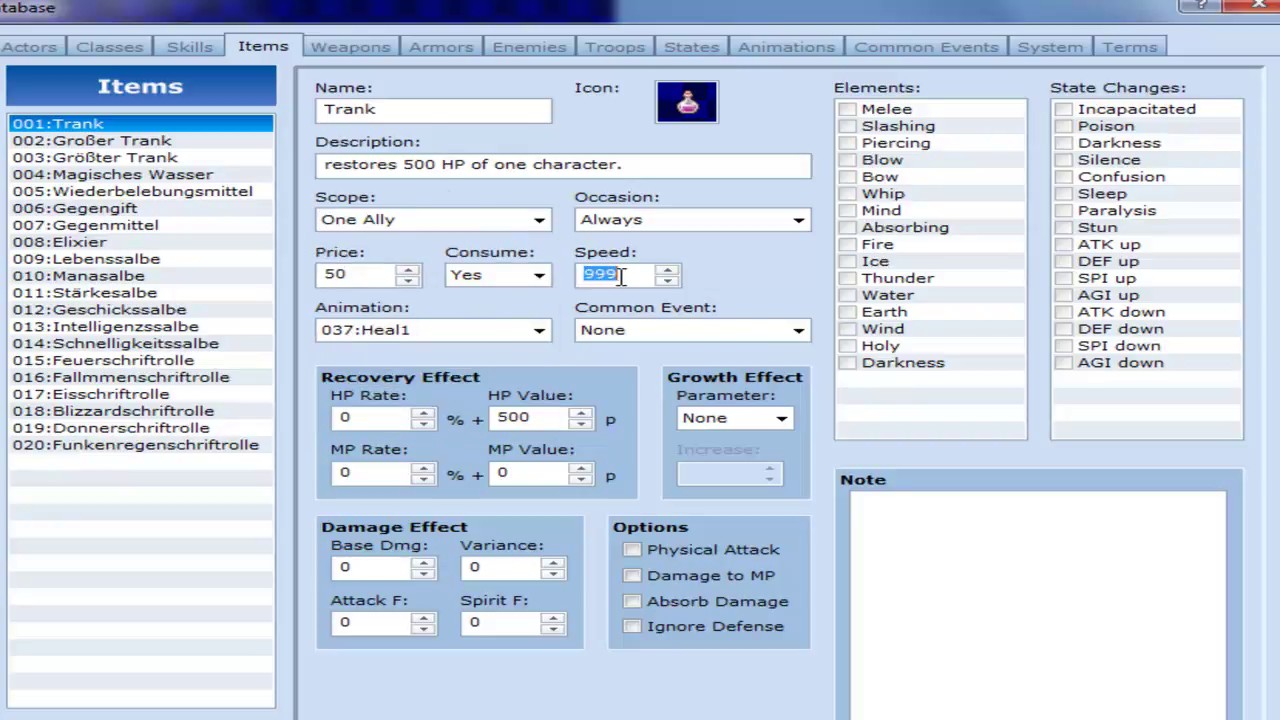
pyautogui.write('0')
# Step: Check the animation and common event choices of the Trank item, keeping 037:Heal1 and None
pyautogui.click(395, 330)
pyautogui.click(398, 331)
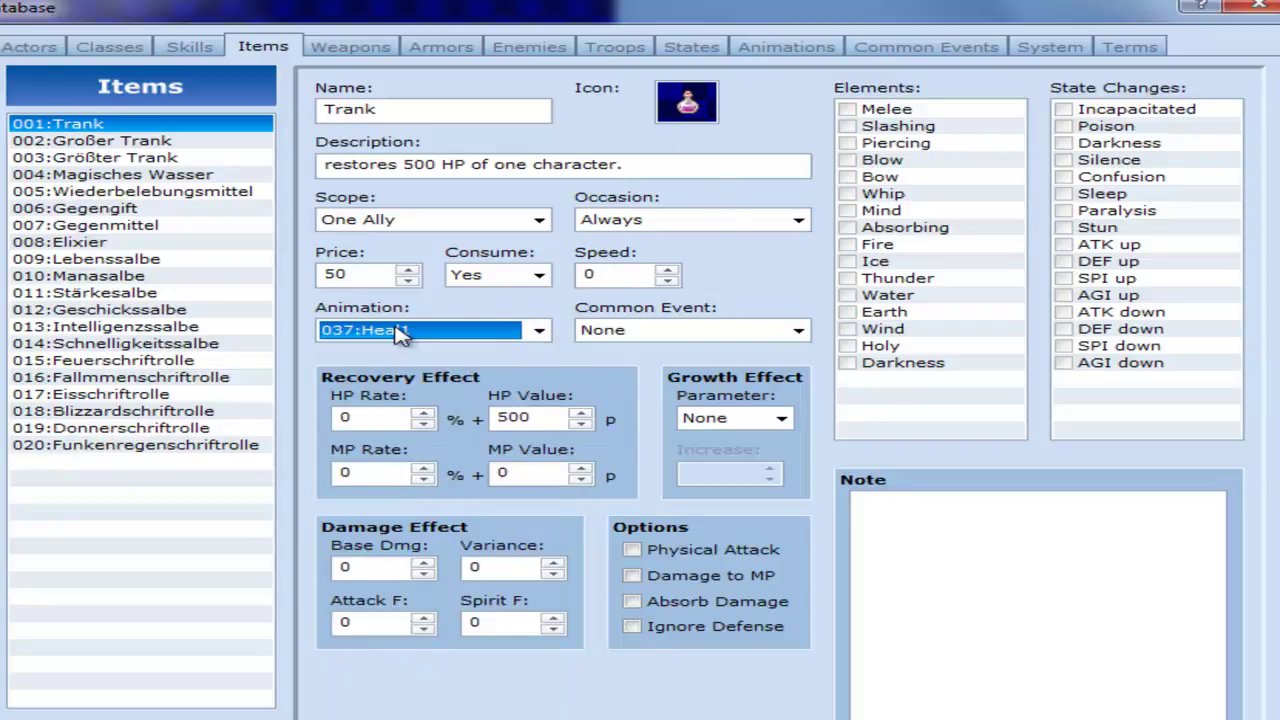
pyautogui.click(660, 332)
pyautogui.click(660, 332)
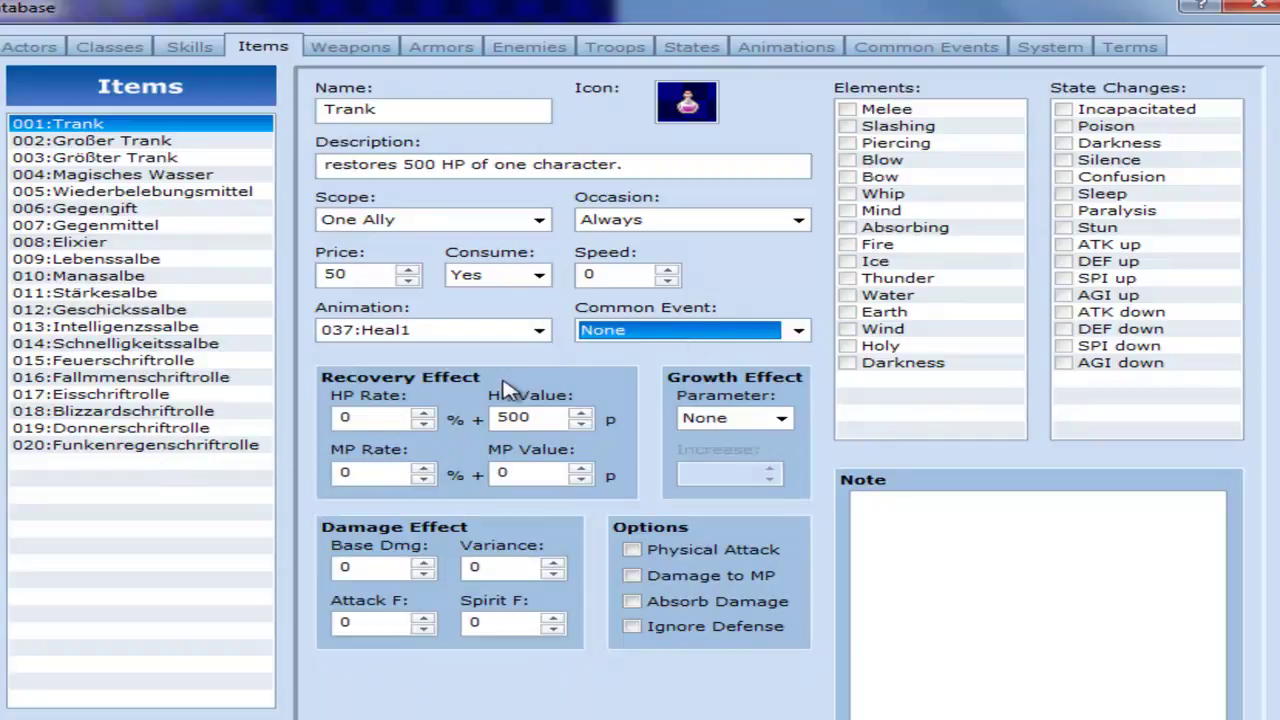
# Step: Examine the HP recovery effect of the Trank item and compare it with Größter Trank's recovery values and description
pyautogui.rightClick(418, 388)
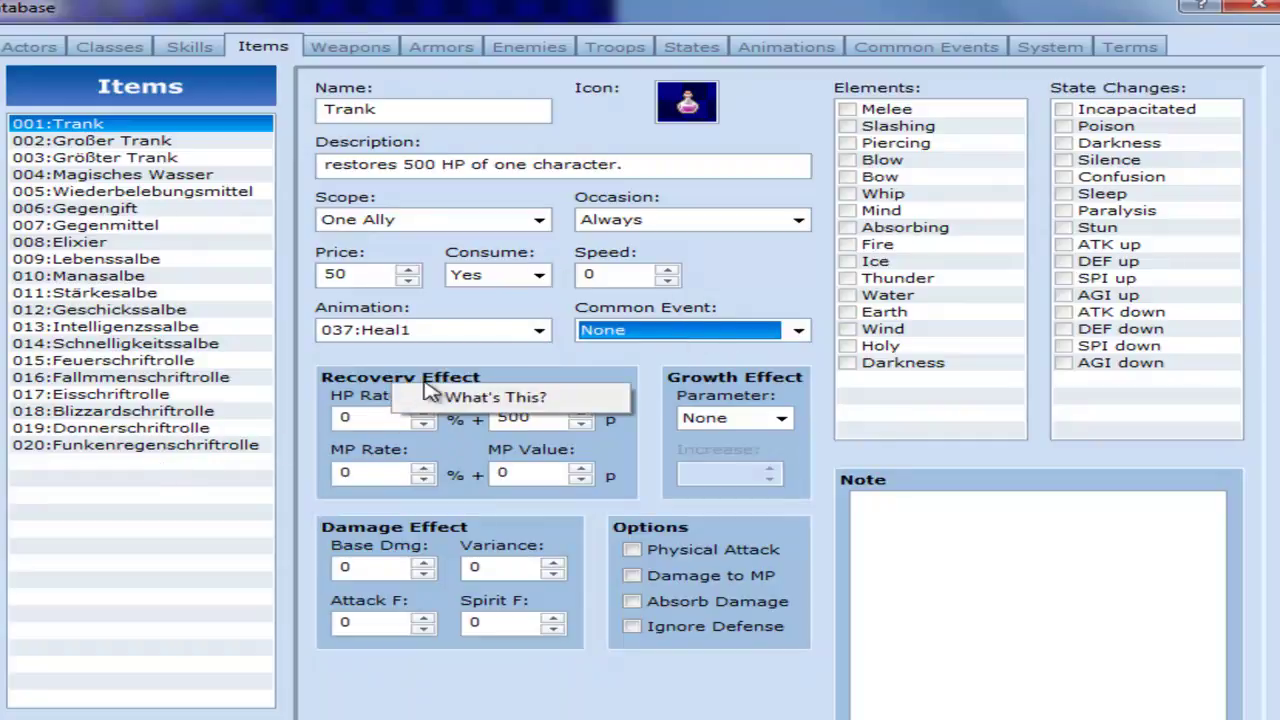
pyautogui.click(420, 375)
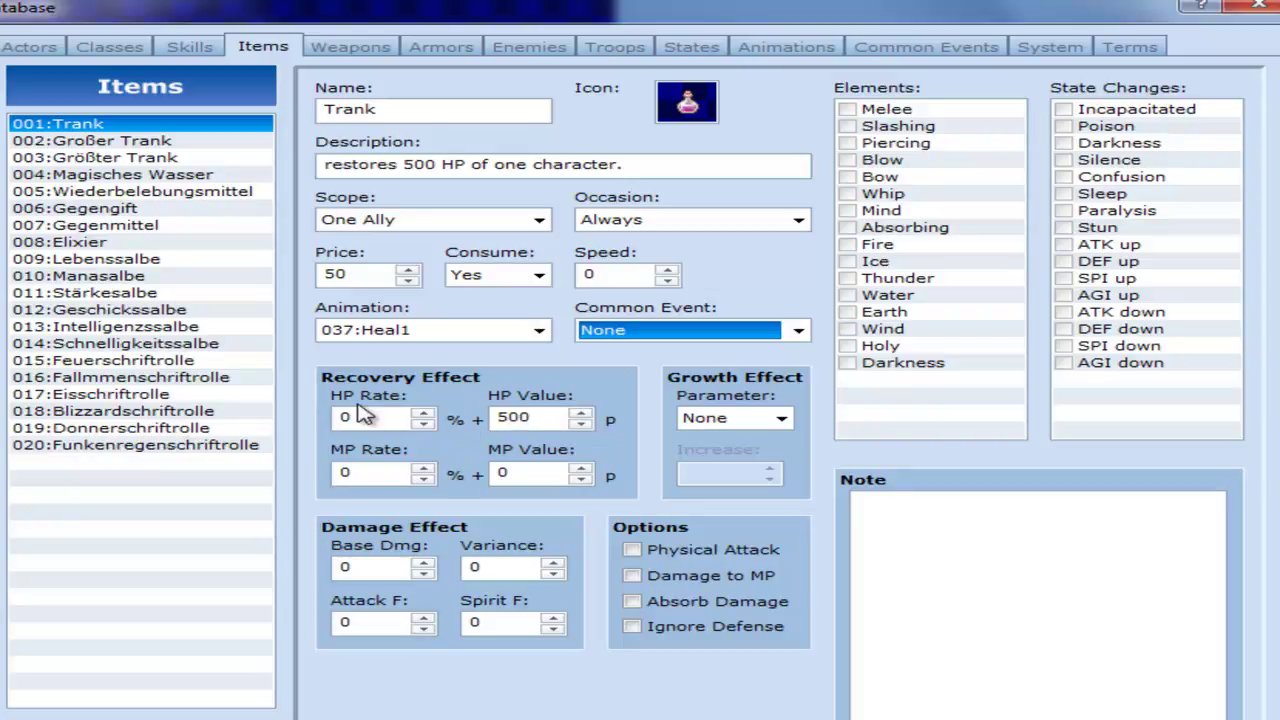
pyautogui.click(545, 420)
pyautogui.click(565, 420)
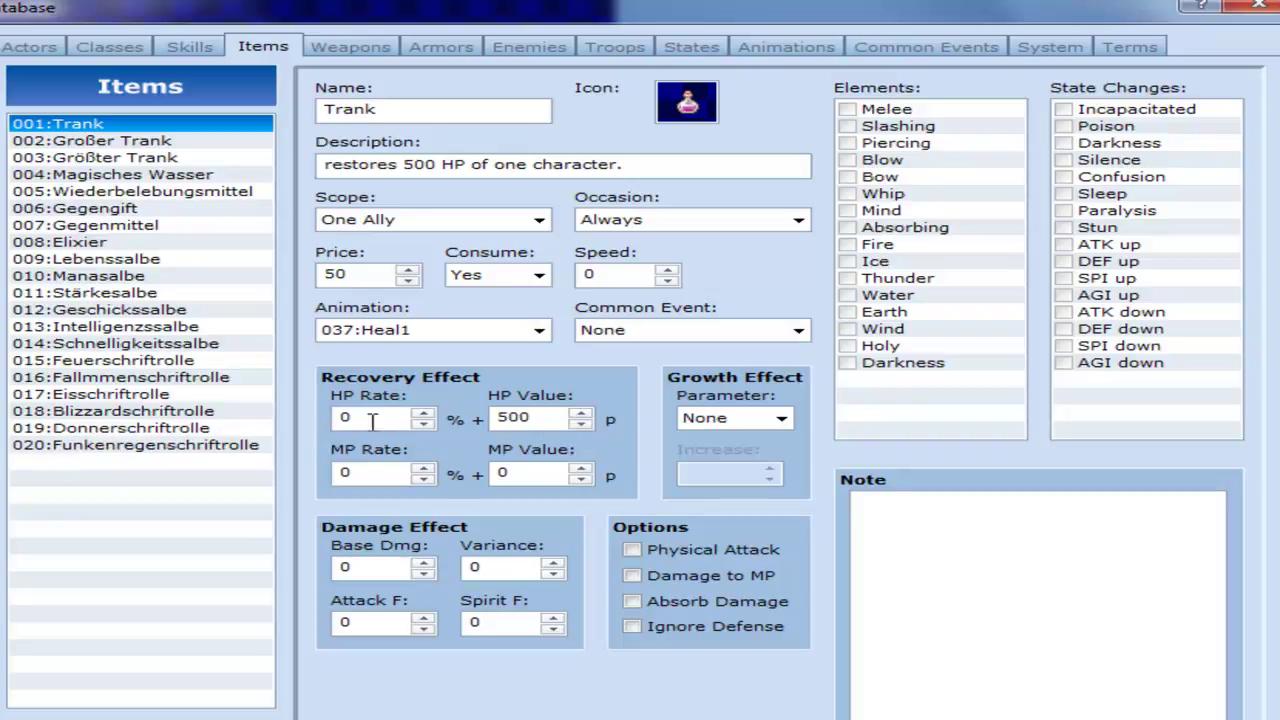
pyautogui.click(72, 157)
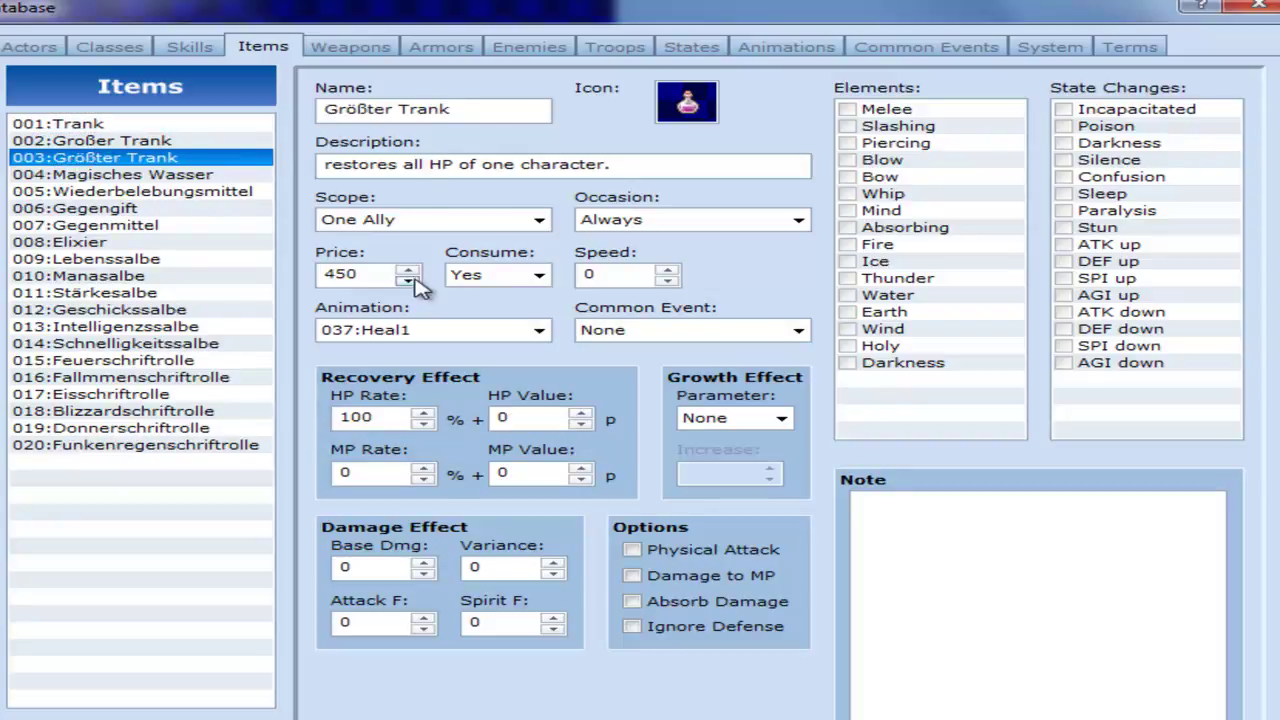
pyautogui.click(516, 164)
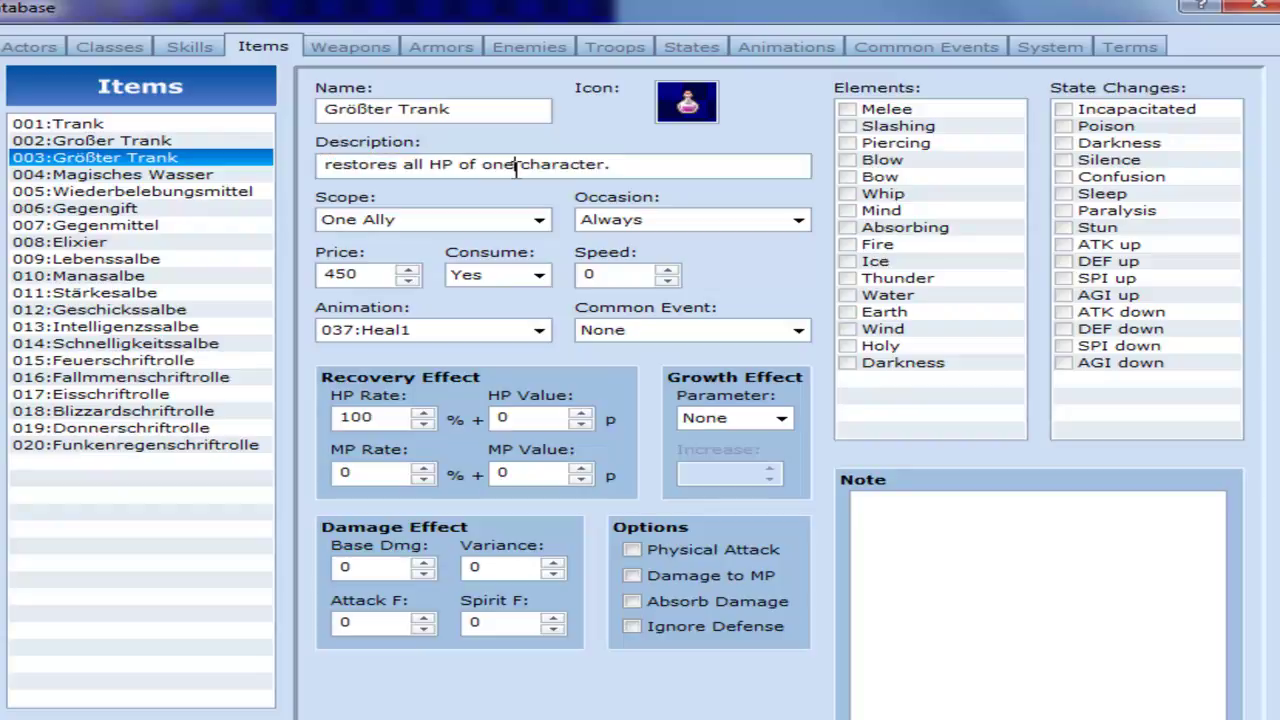
# Step: Compare the HP recovery rate and value of Größter Trank, Großer Trank and Trank
pyautogui.click(380, 420)
pyautogui.click(394, 418)
pyautogui.click(160, 146)
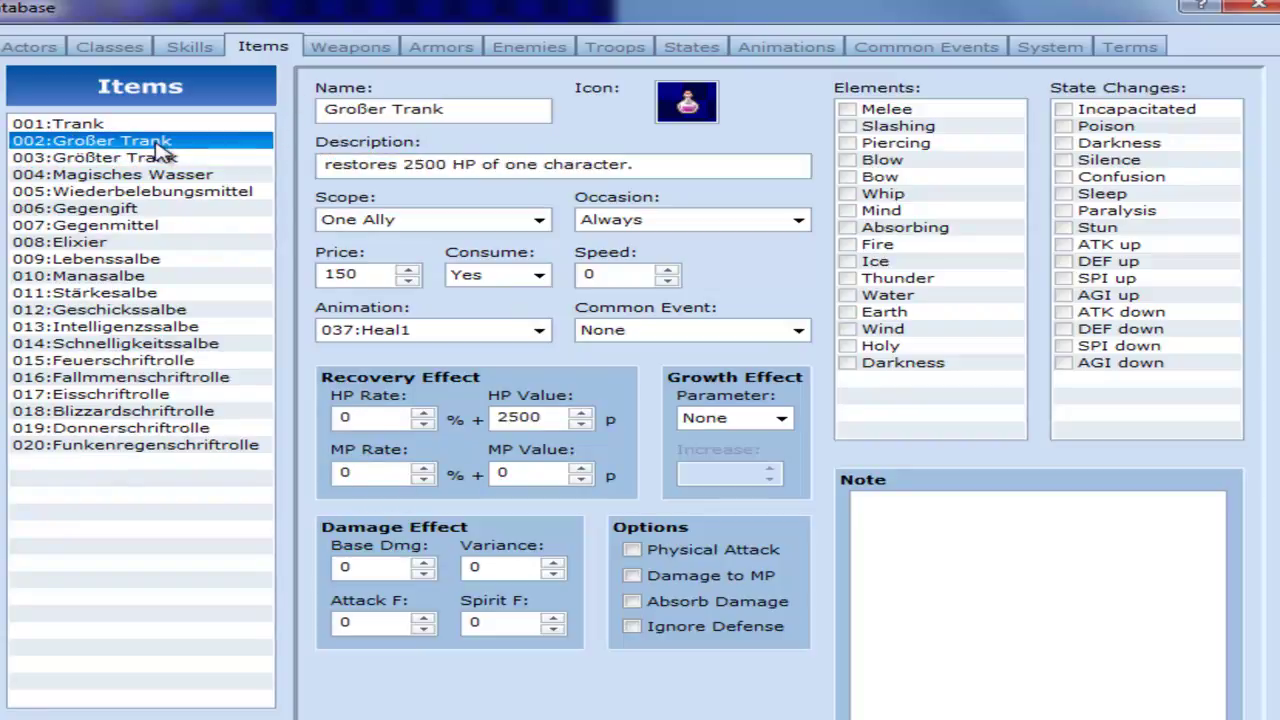
pyautogui.click(551, 420)
pyautogui.click(120, 126)
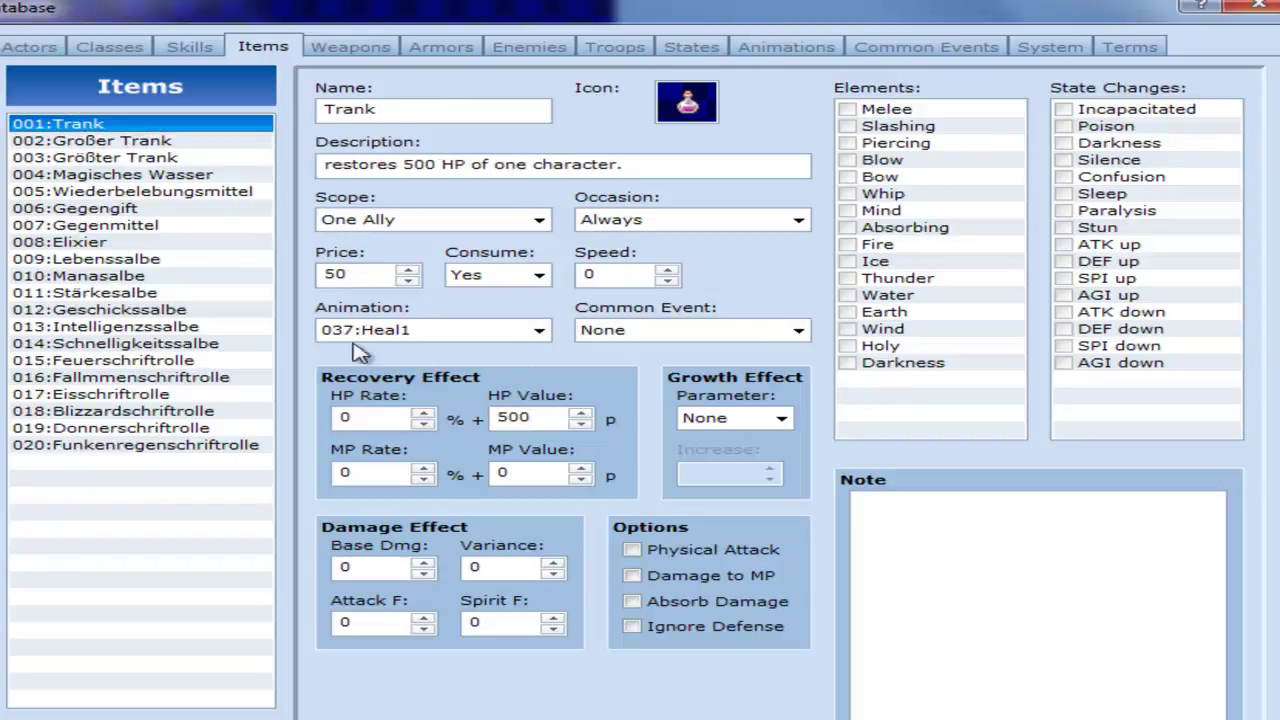
pyautogui.doubleClick(530, 422)
pyautogui.click(540, 424)
# Step: Review the growth effect parameter choices of the Trank item, keeping None
pyautogui.click(712, 422)
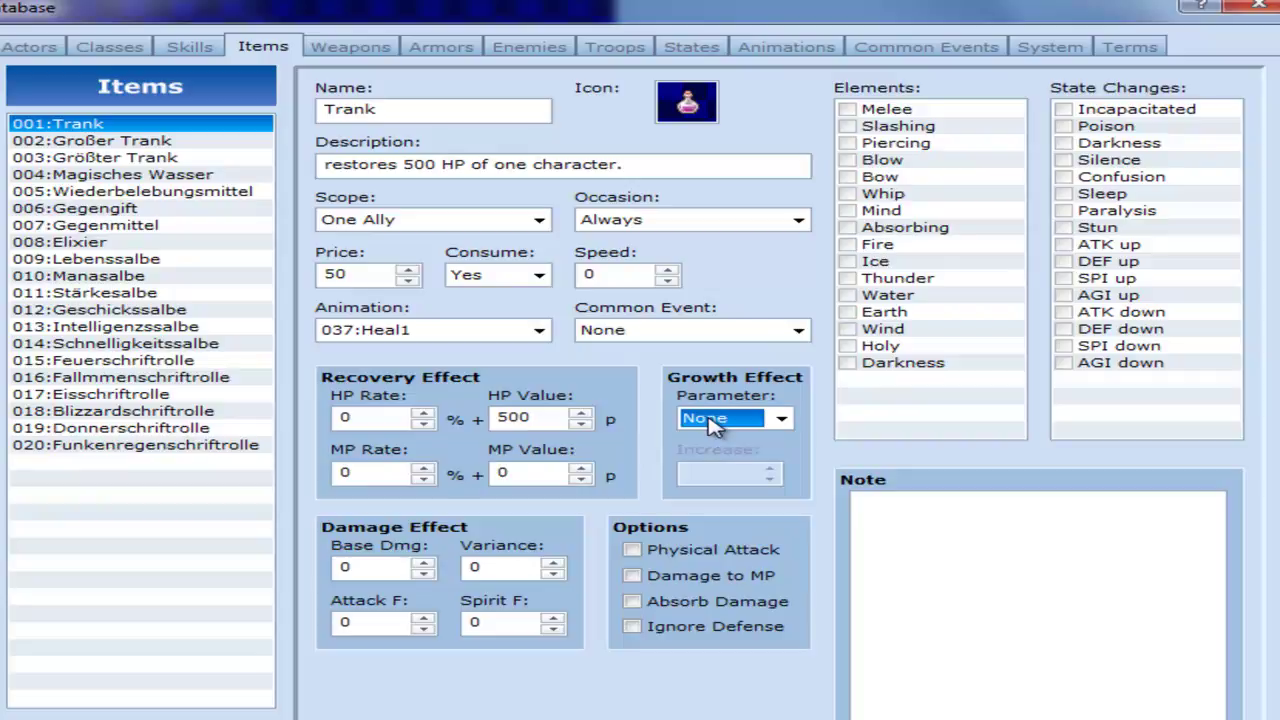
pyautogui.click(695, 420)
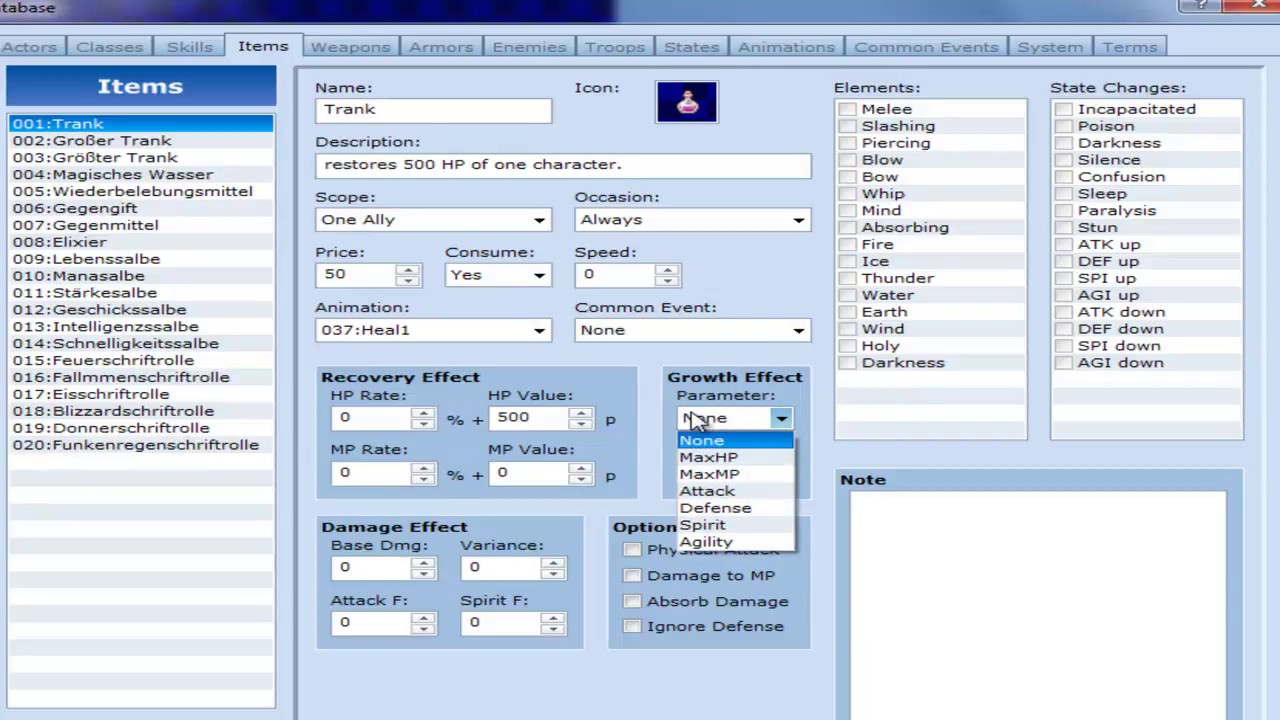
pyautogui.click(697, 421)
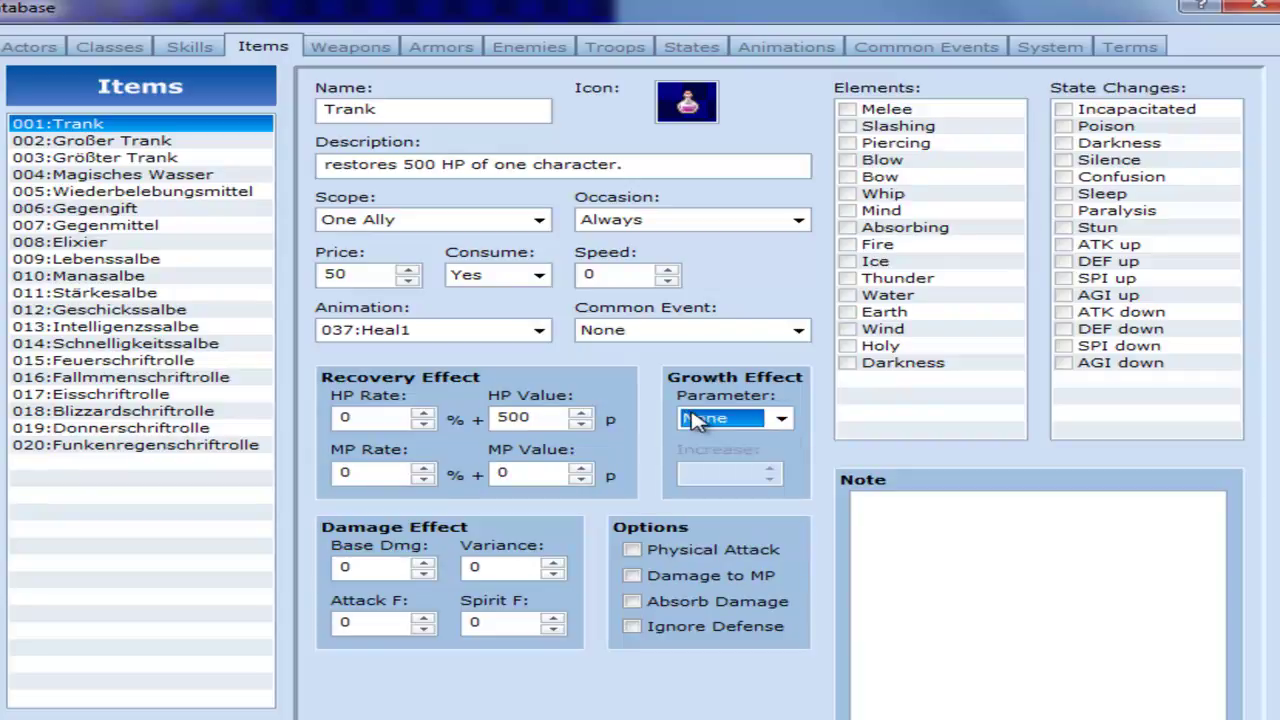
pyautogui.click(695, 420)
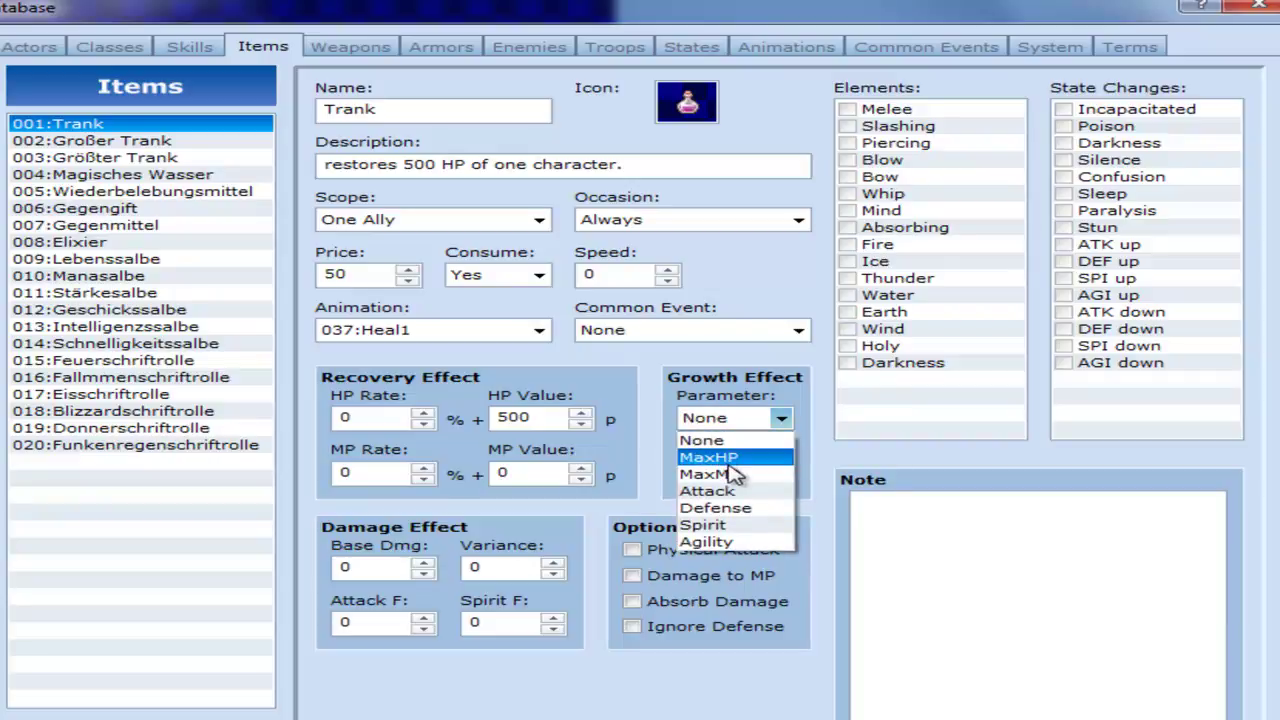
pyautogui.click(697, 418)
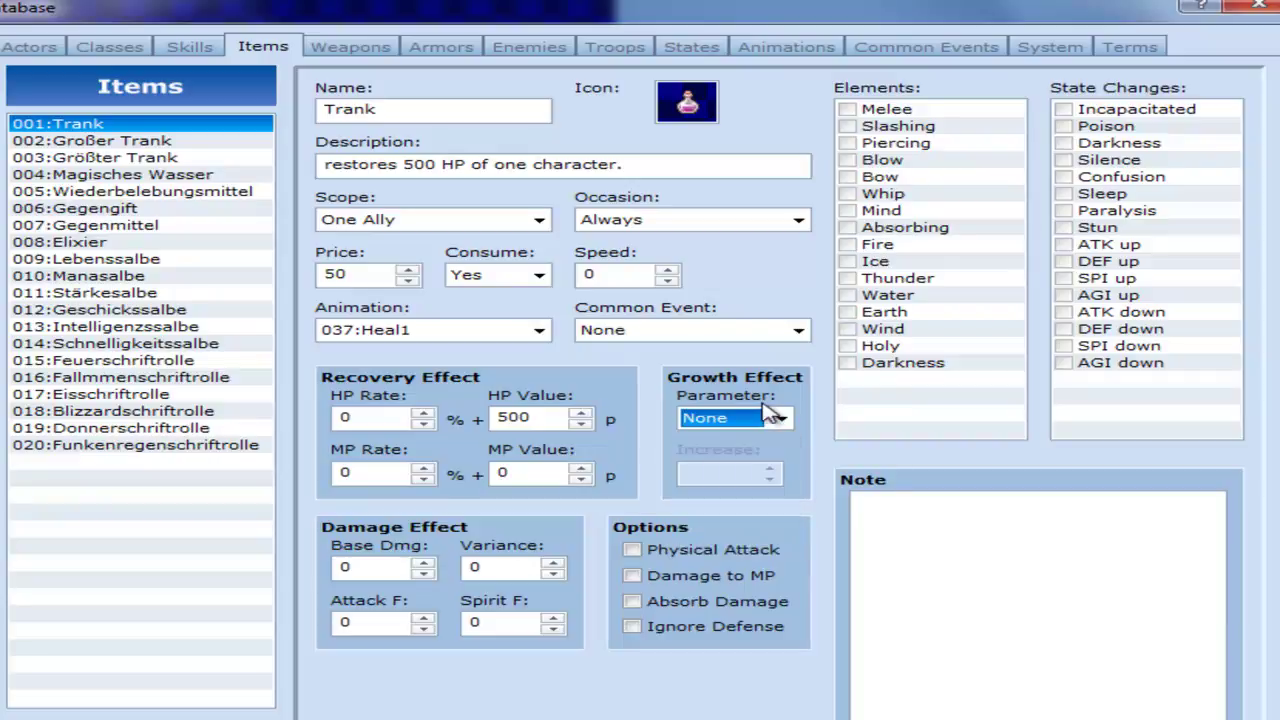
# Step: Examine the name, description and growth effect parameter of the Lebenssalbe item, keeping MaxHP
pyautogui.click(125, 258)
pyautogui.doubleClick(460, 109)
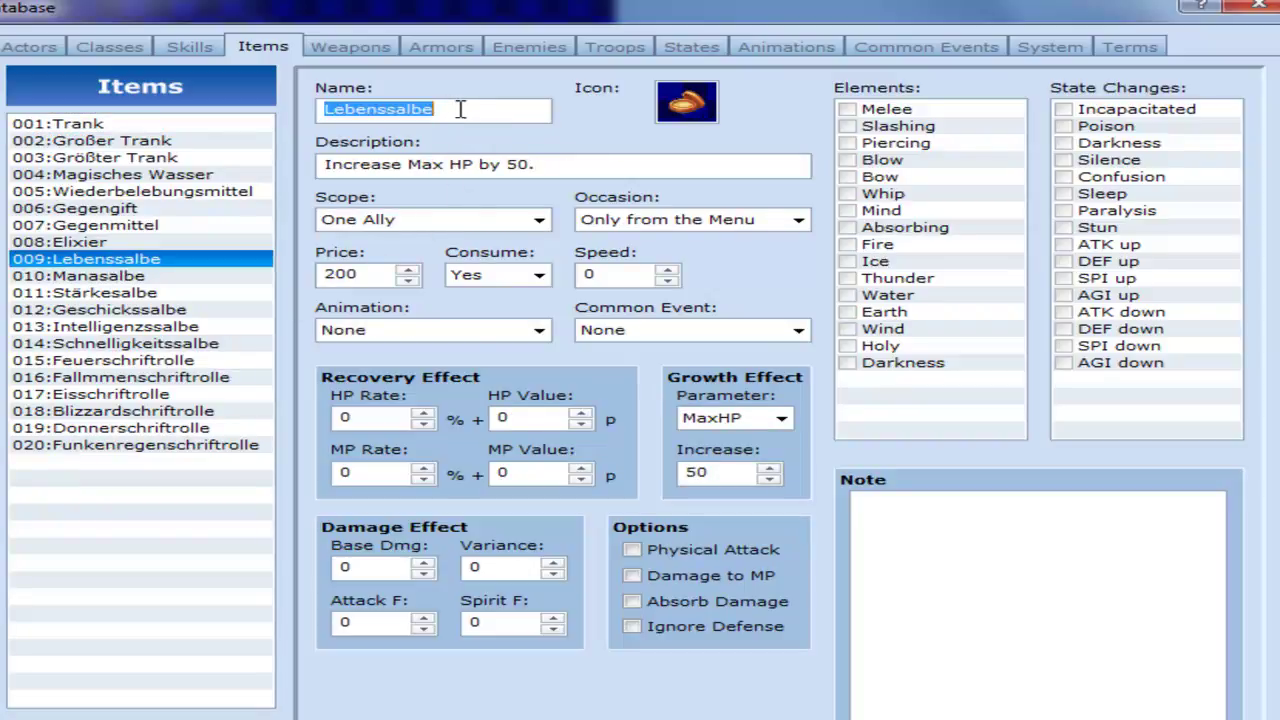
pyautogui.doubleClick(537, 170)
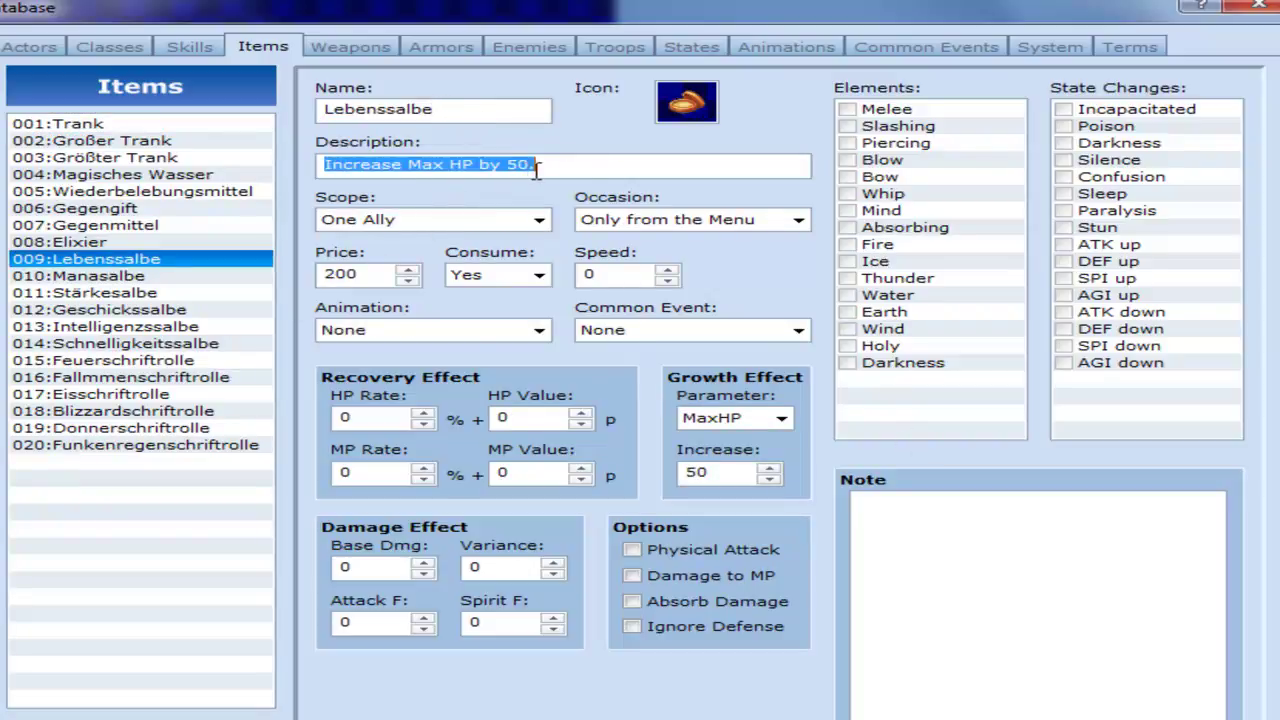
pyautogui.click(585, 176)
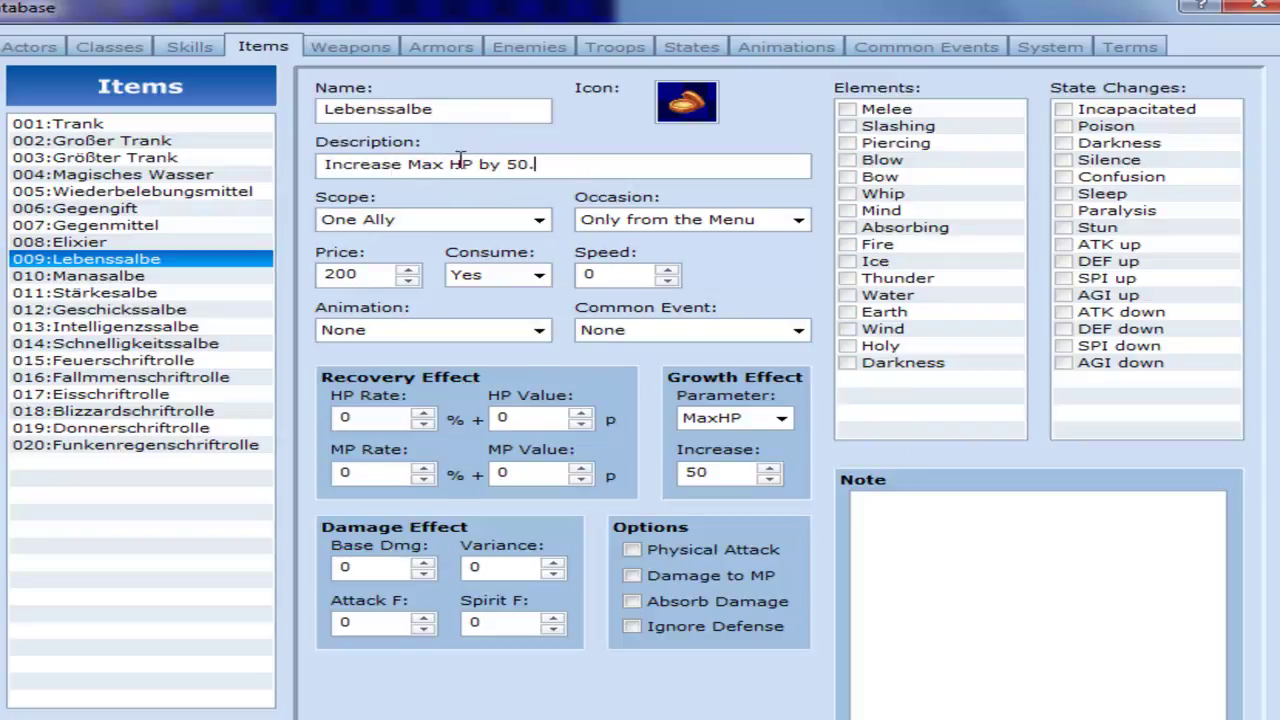
pyautogui.click(745, 419)
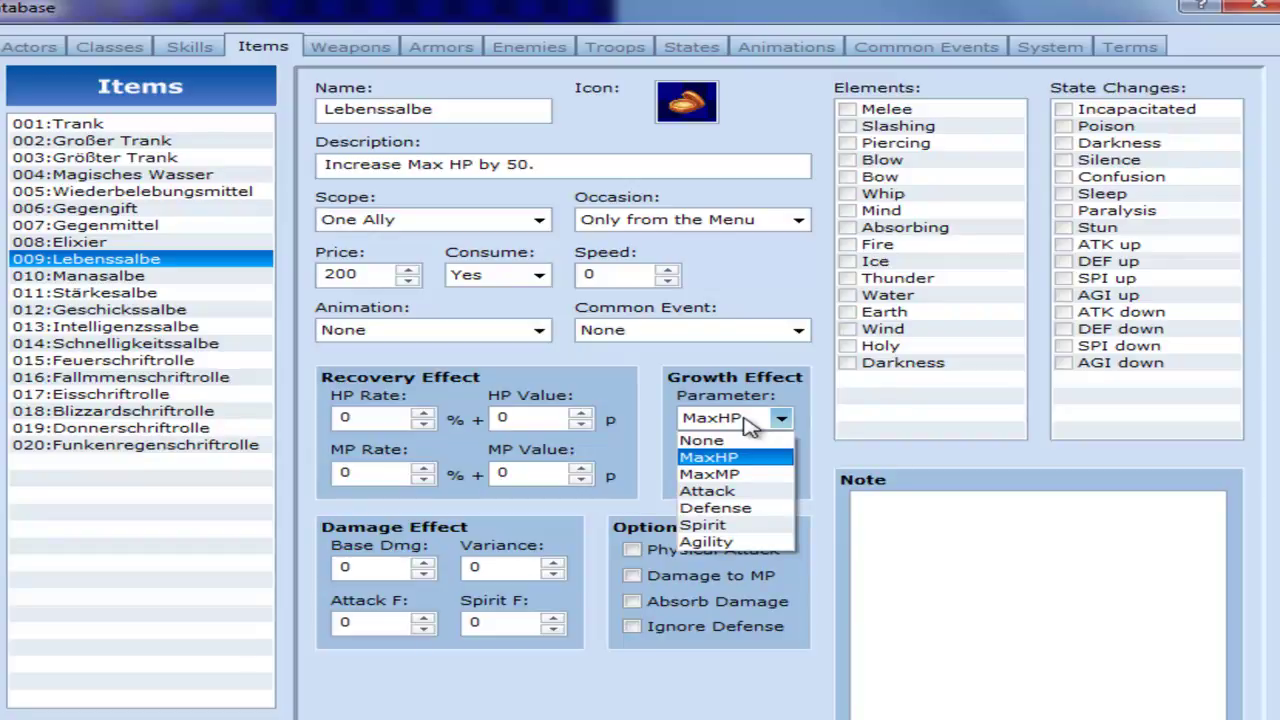
pyautogui.click(748, 425)
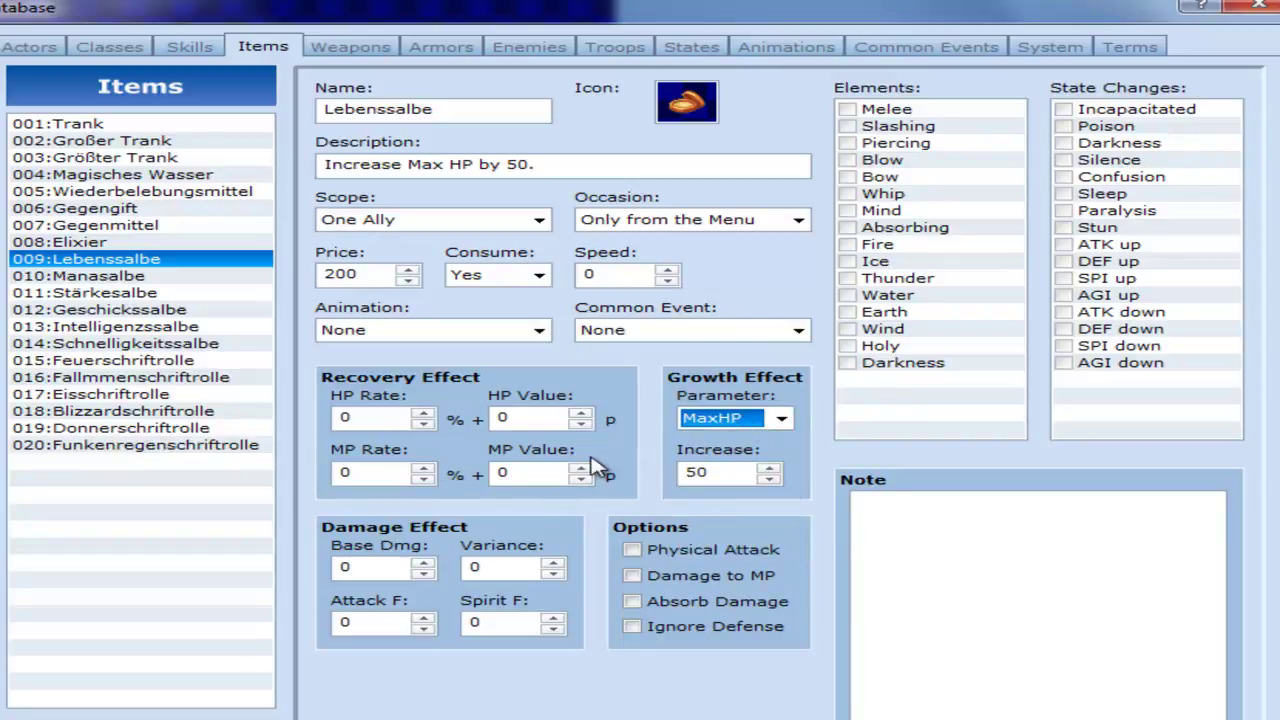
# Step: Examine the base damage and scope choices of the Feuerschriftrolle item, keeping One Enemy
pyautogui.click(130, 360)
pyautogui.click(388, 567)
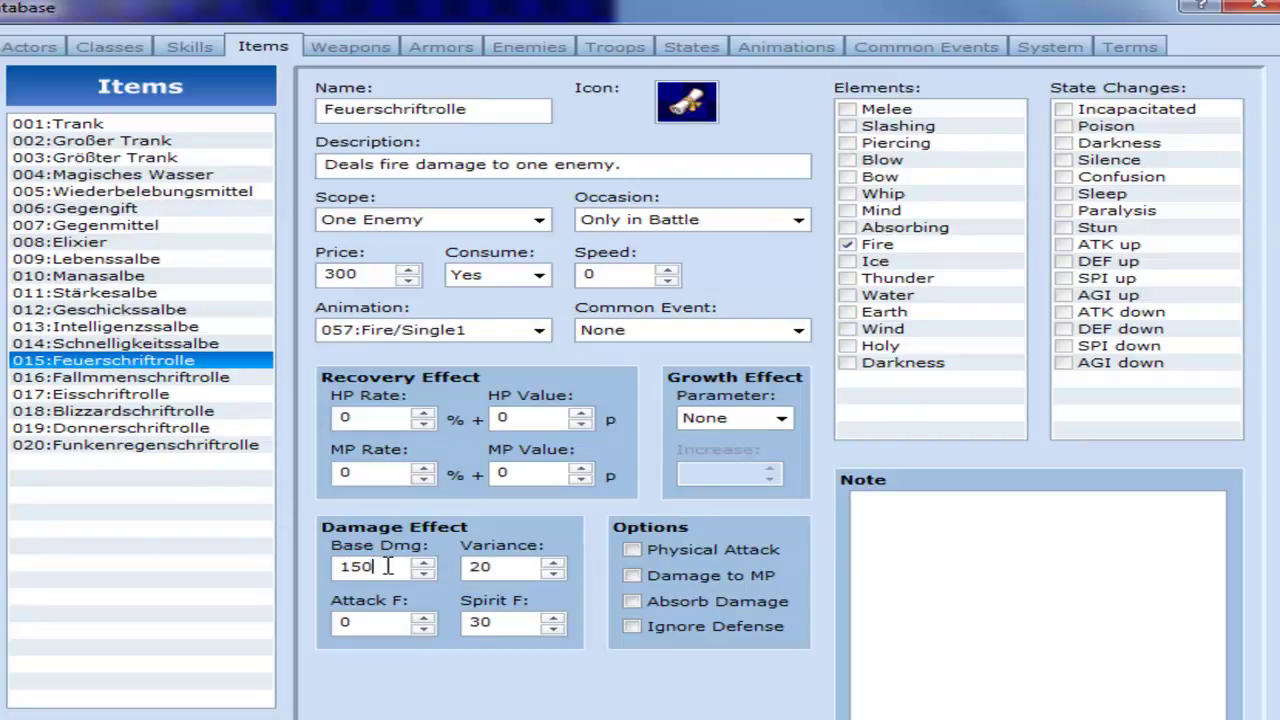
pyautogui.click(415, 224)
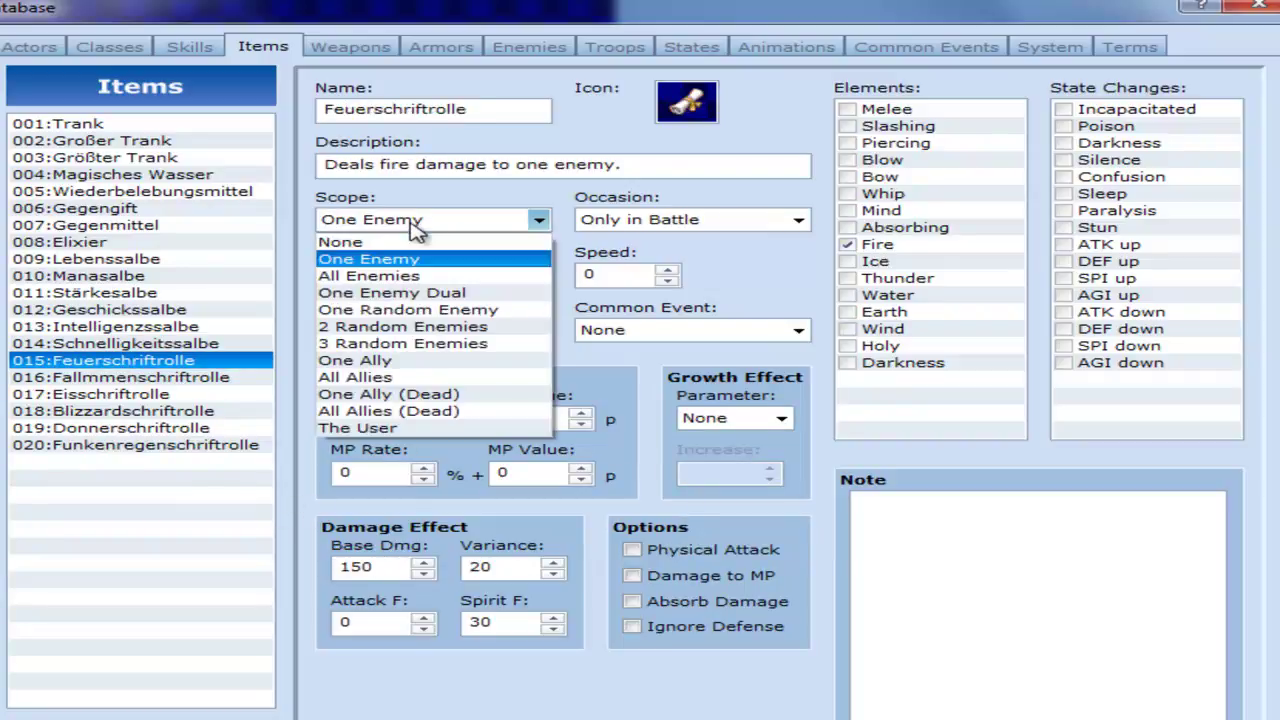
pyautogui.click(415, 228)
# Step: Compare Trank with the scroll items, then recheck Feuerschriftrolle's scope choices and base damage, keeping One Enemy
pyautogui.click(70, 126)
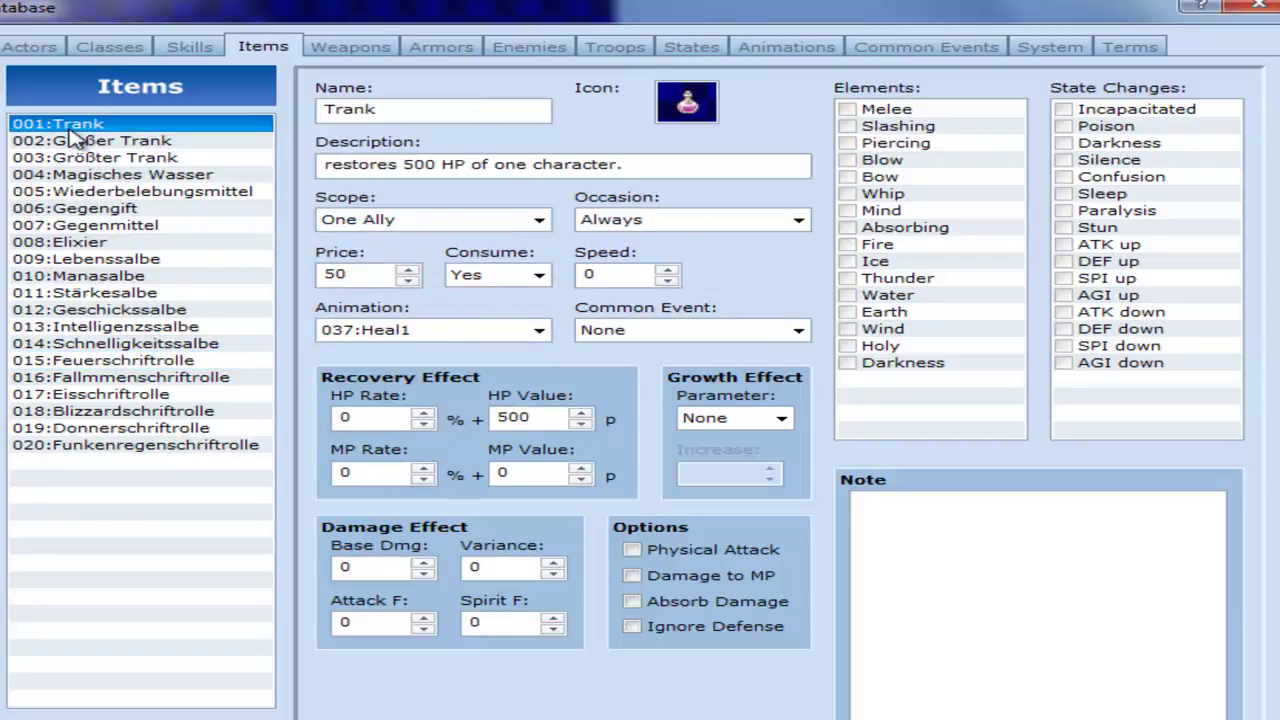
pyautogui.click(80, 398)
pyautogui.click(150, 377)
pyautogui.click(212, 362)
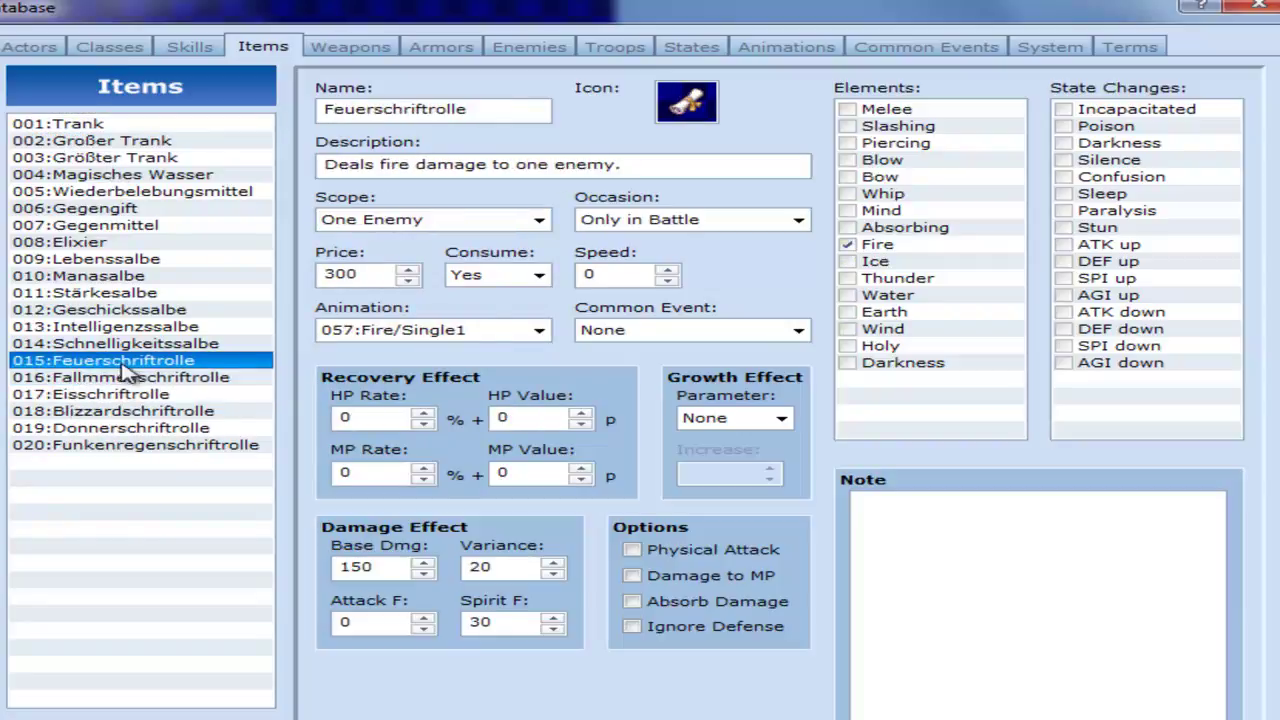
pyautogui.click(455, 216)
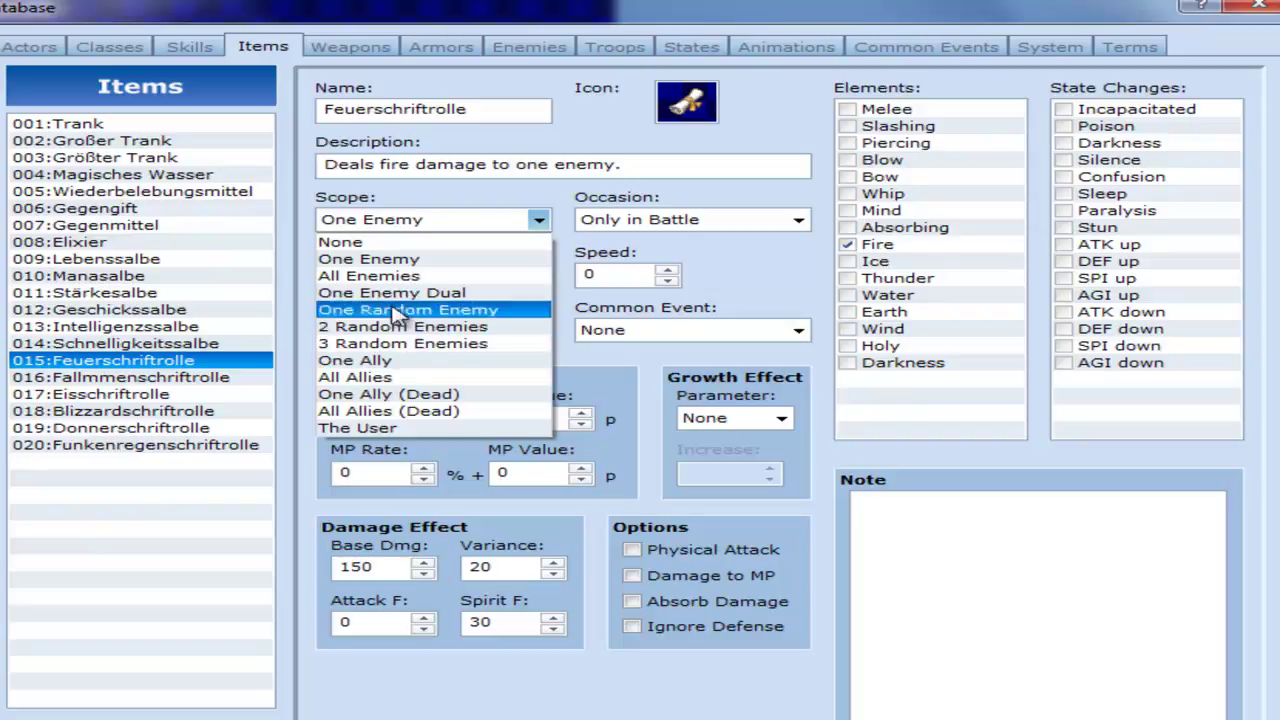
pyautogui.click(495, 221)
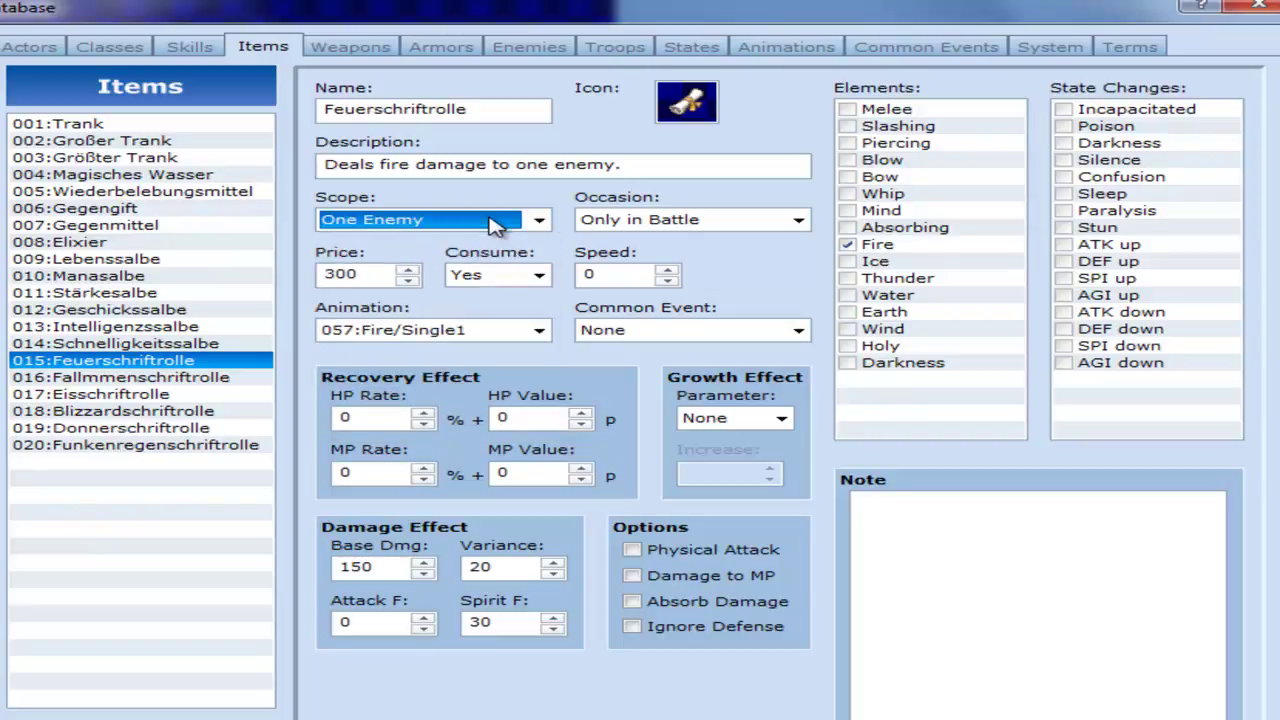
pyautogui.click(388, 566)
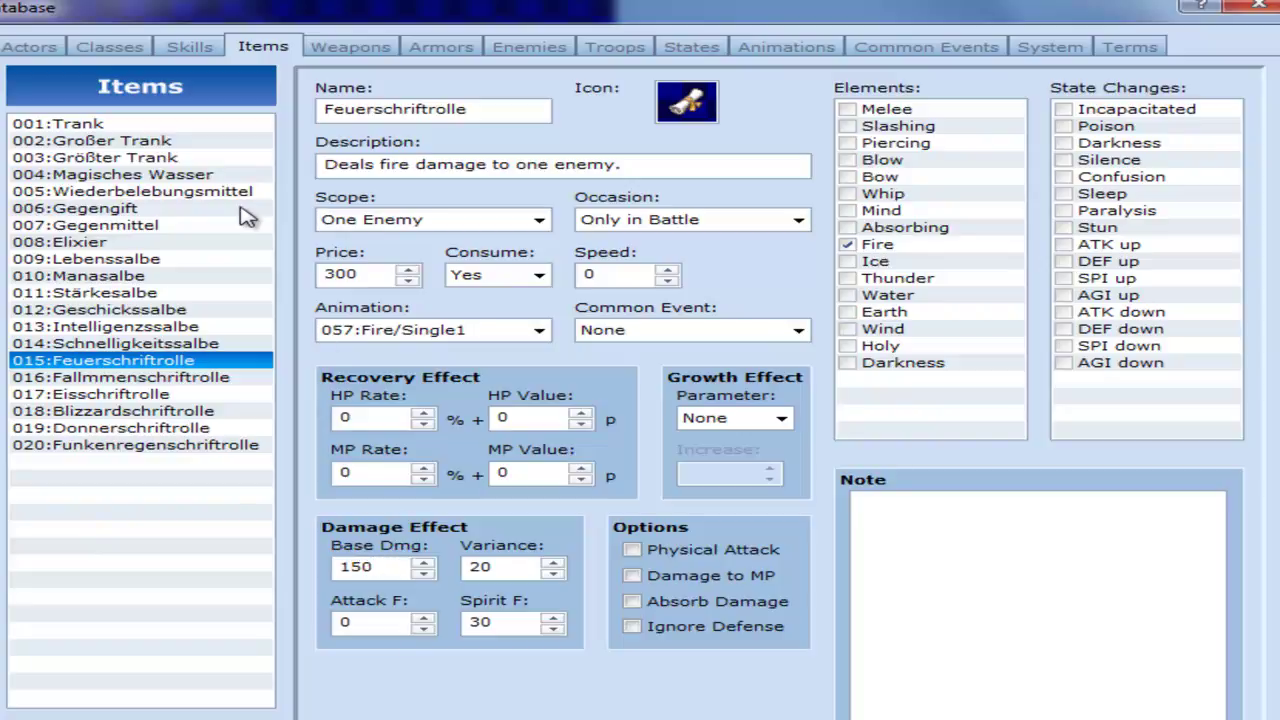
pyautogui.doubleClick(400, 566)
pyautogui.click(402, 566)
# Step: Find the Feuer skill and examine its base damage and spirit factor for comparison with the fire scroll
pyautogui.click(165, 48)
pyautogui.moveTo(258, 222); pyautogui.dragTo(252, 470)
pyautogui.click(115, 413)
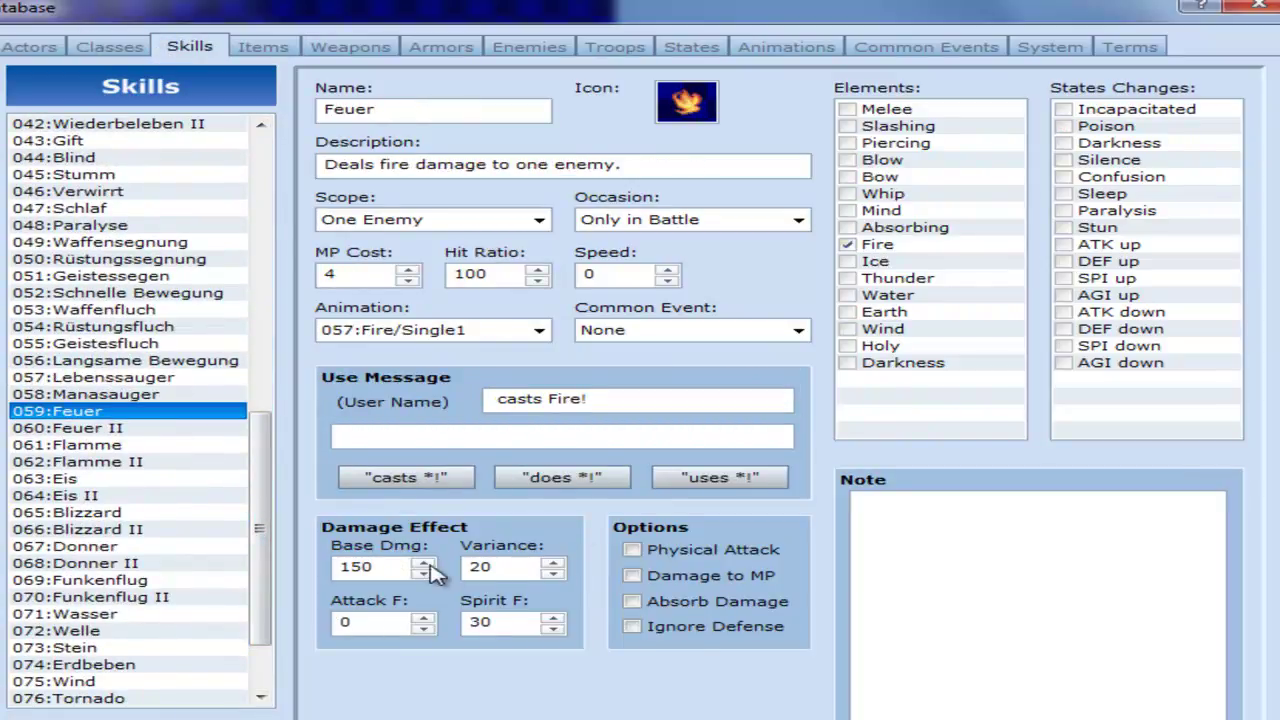
pyautogui.doubleClick(378, 566)
pyautogui.click(386, 566)
pyautogui.doubleClick(484, 622)
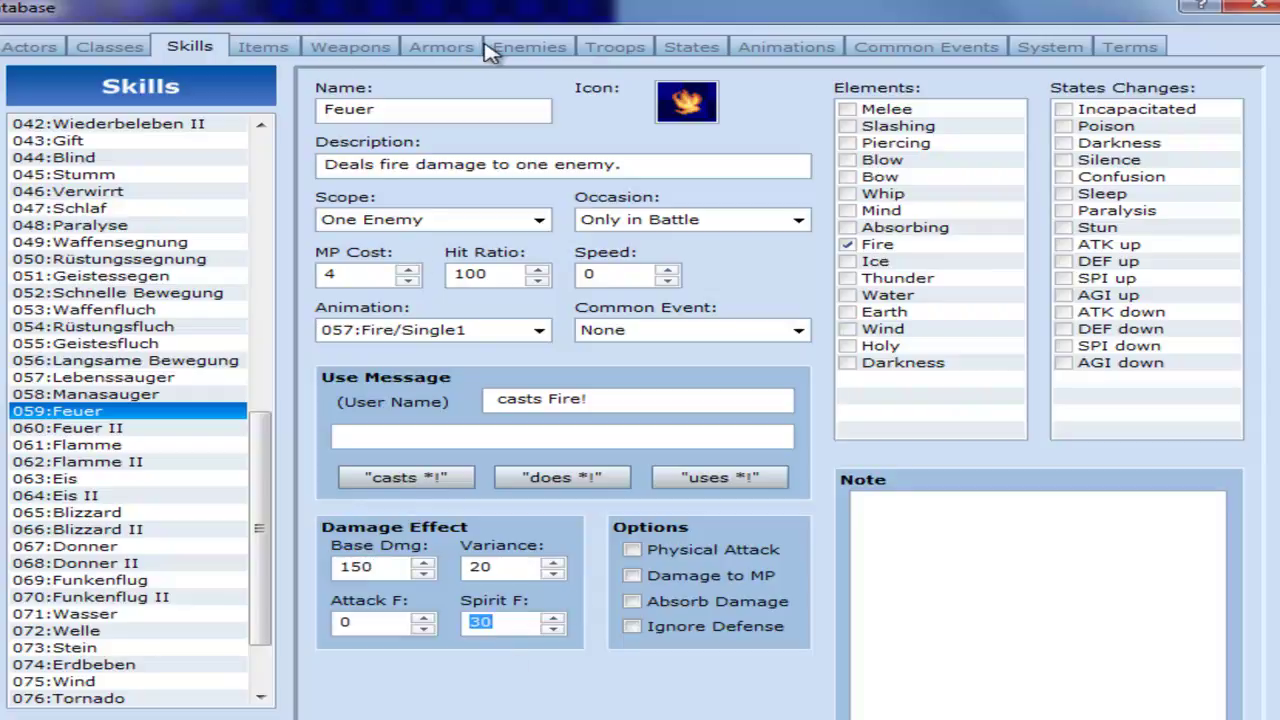
# Step: Review the Feuerschriftrolle item's settings again and look through the skill, actor and class settings
pyautogui.click(263, 47)
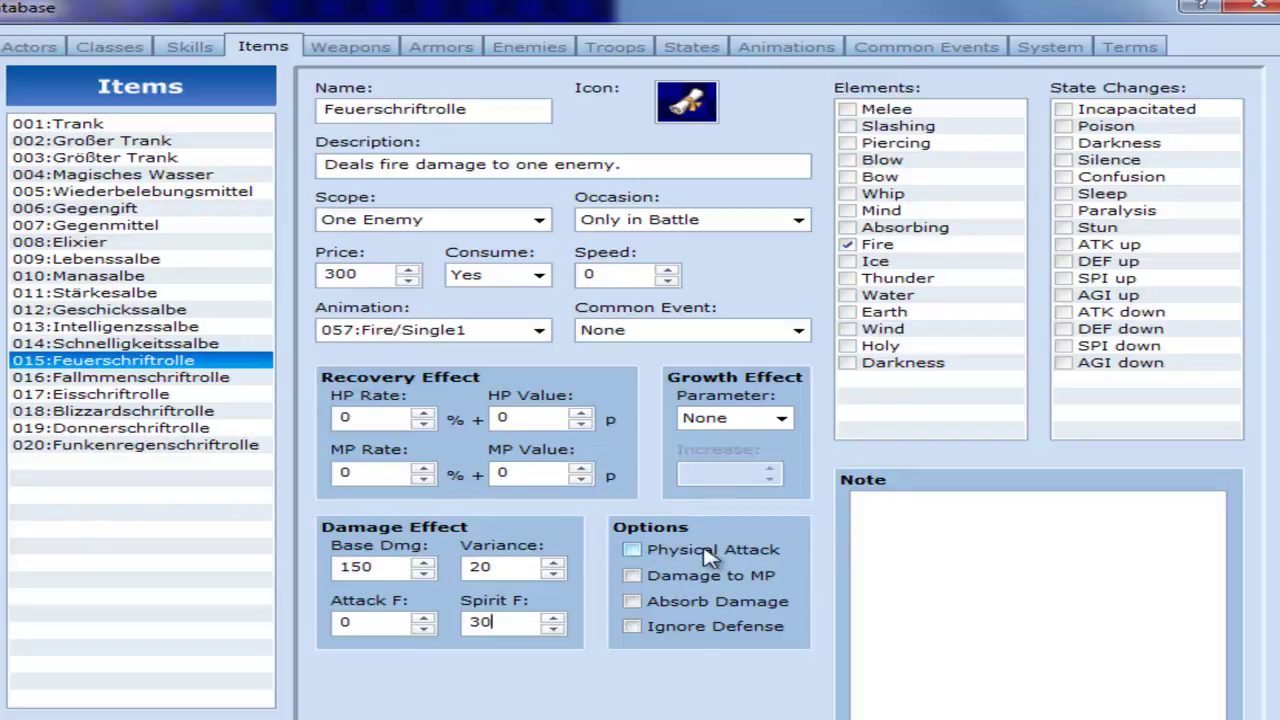
pyautogui.click(186, 48)
pyautogui.click(250, 48)
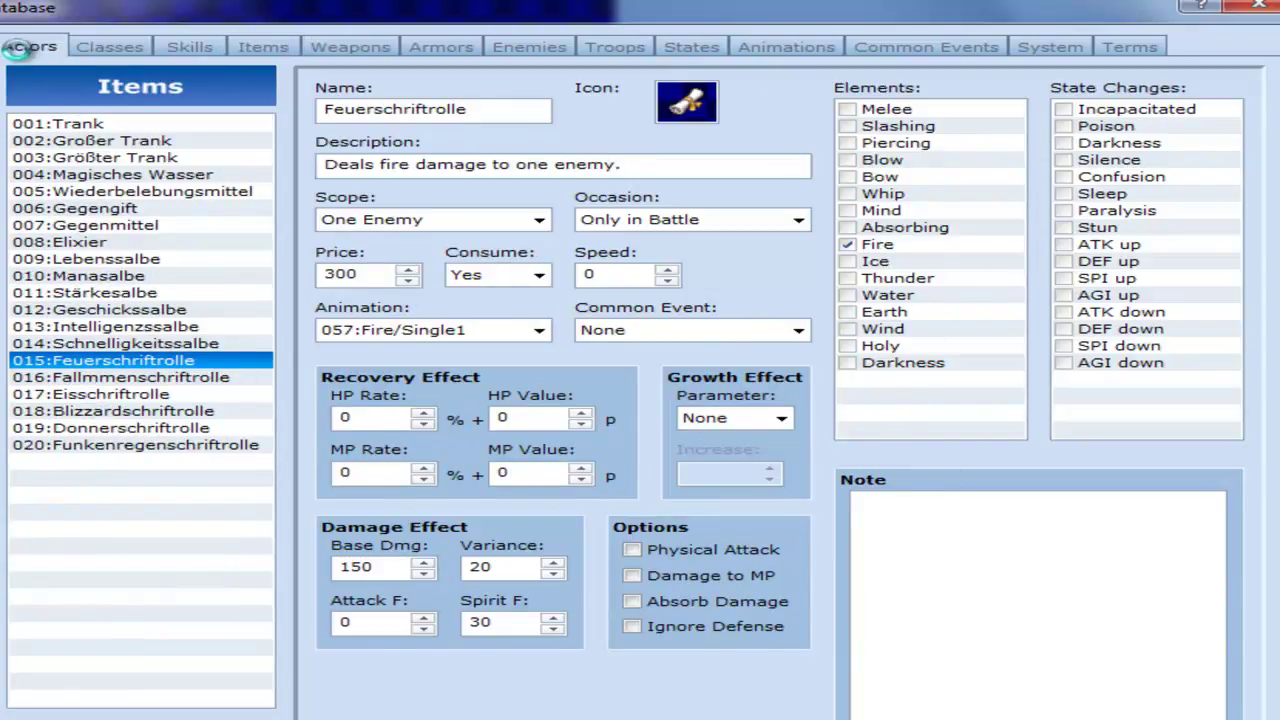
pyautogui.click(30, 46)
pyautogui.click(97, 48)
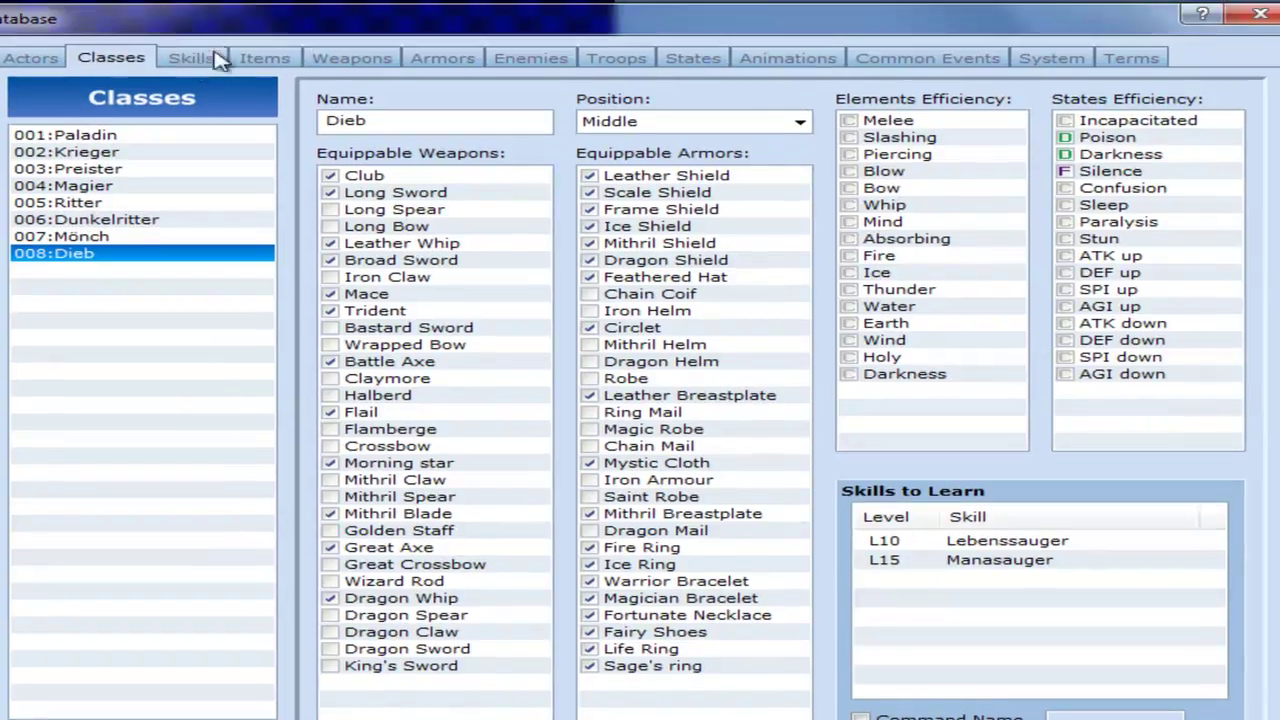
# Step: Return to the Feuer skill and clear the trial text from its note
pyautogui.click(190, 56)
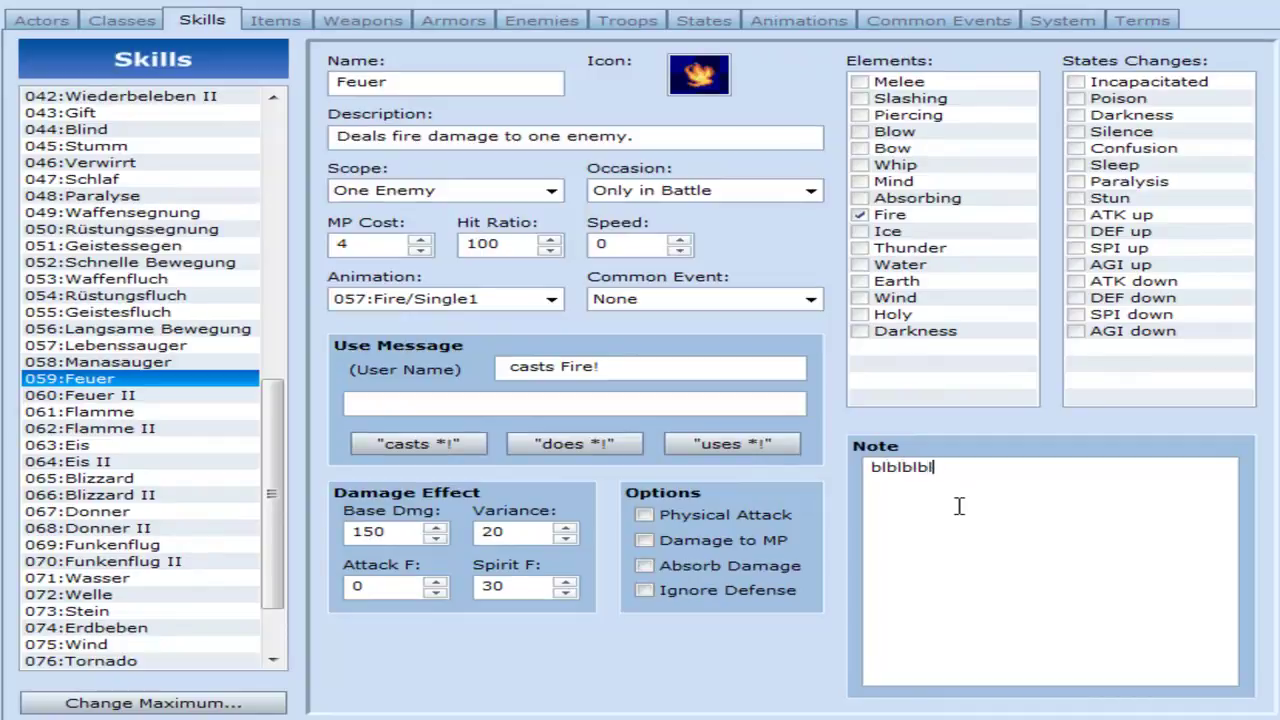
pyautogui.press('BackSpace')
pyautogui.press('BackSpace')
pyautogui.press('BackSpace')
pyautogui.press('BackSpace')
pyautogui.press('BackSpace')
pyautogui.press('BackSpace')
pyautogui.press('BackSpace')
pyautogui.press('BackSpace')
pyautogui.press('BackSpace')
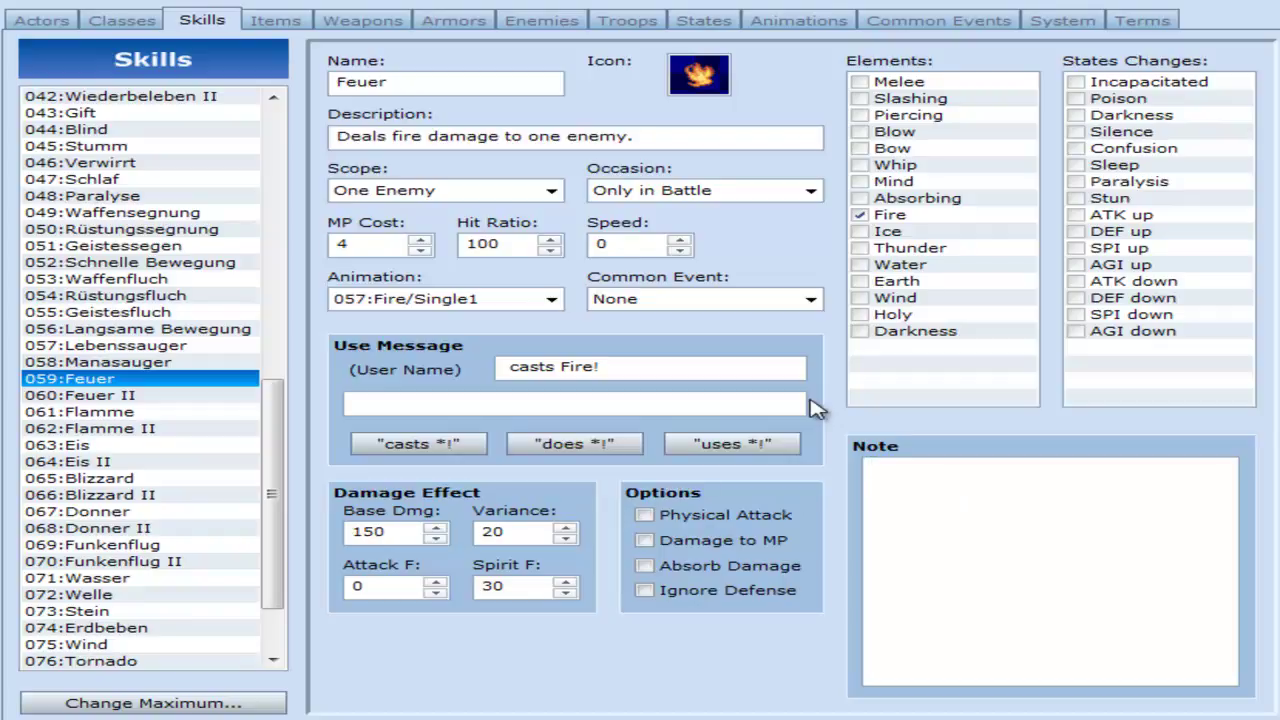
# Step: Check the item settings once more and bring up the weapon settings for Keule
pyautogui.click(290, 20)
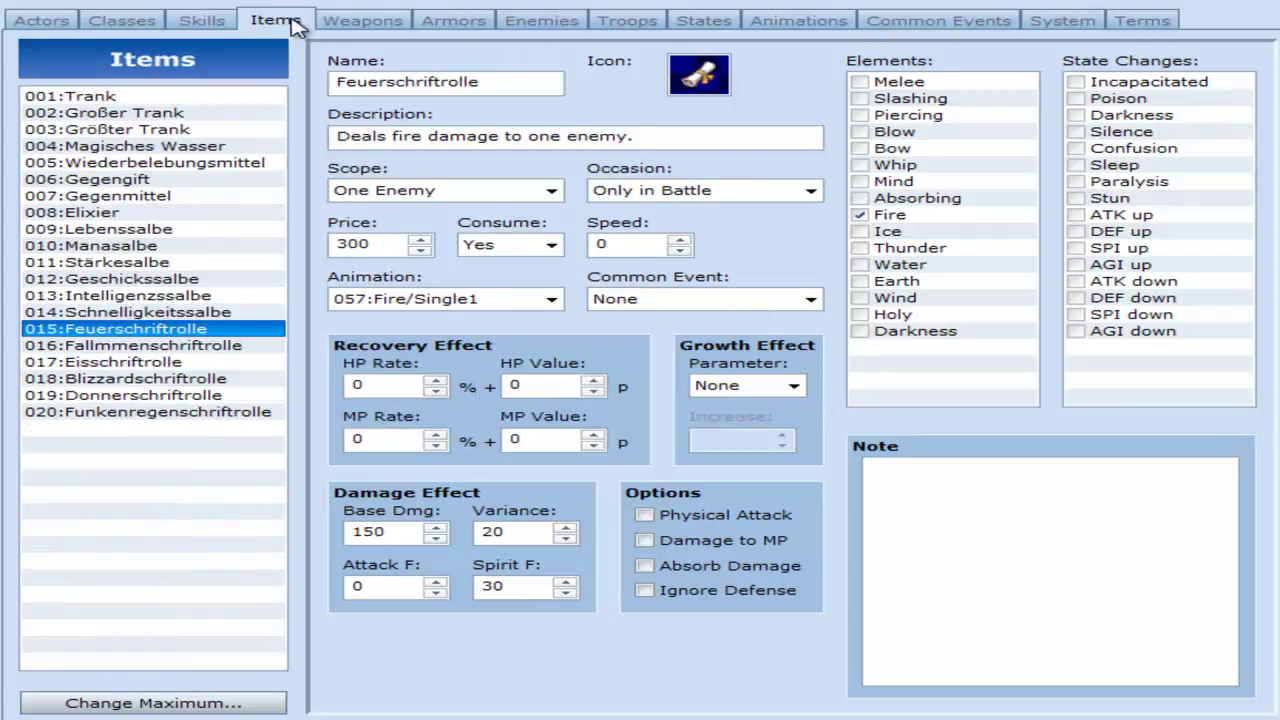
pyautogui.click(380, 30)
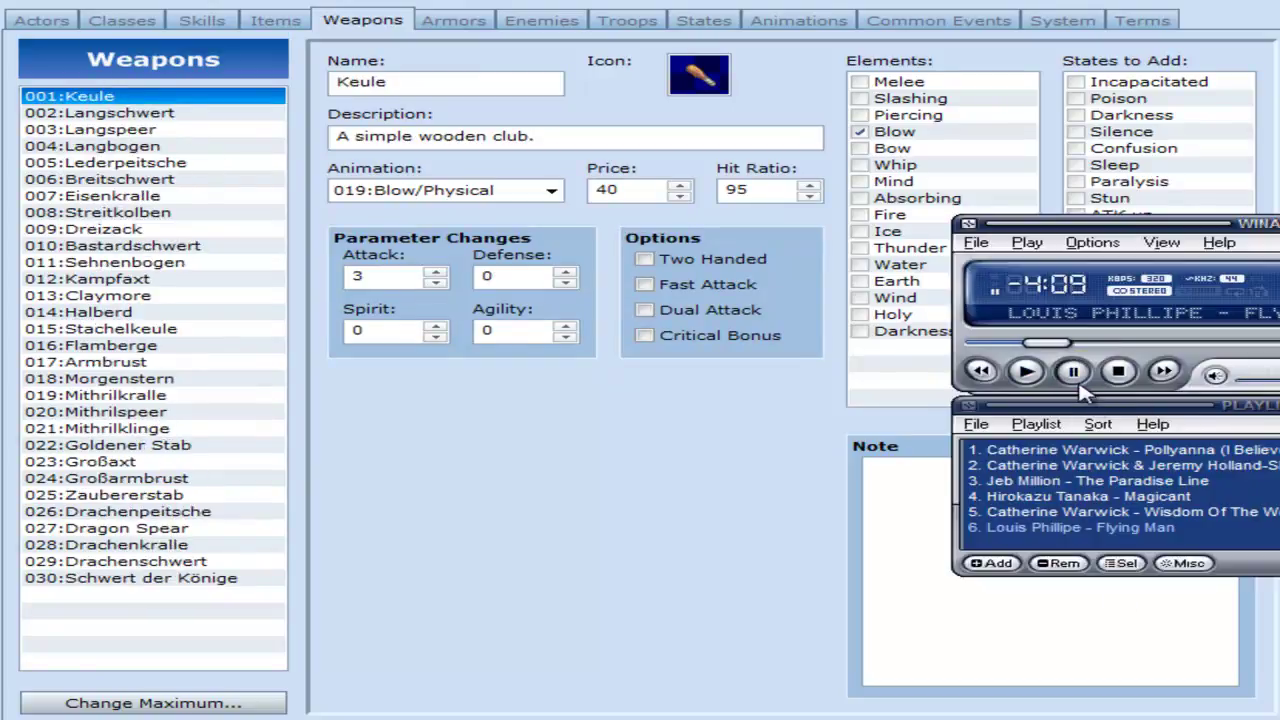
pyautogui.click(537, 513)
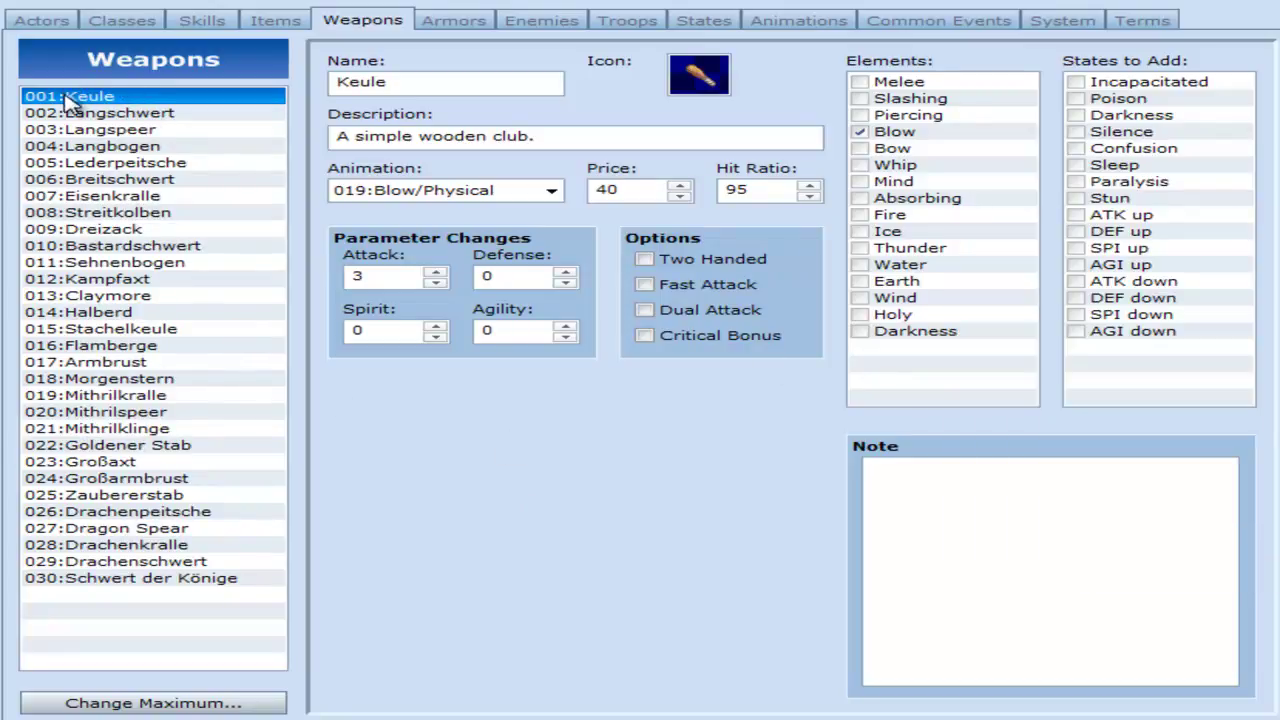
# Step: Examine the Stachelkeule and Morgenstern weapons, pointing out their names
pyautogui.click(205, 331)
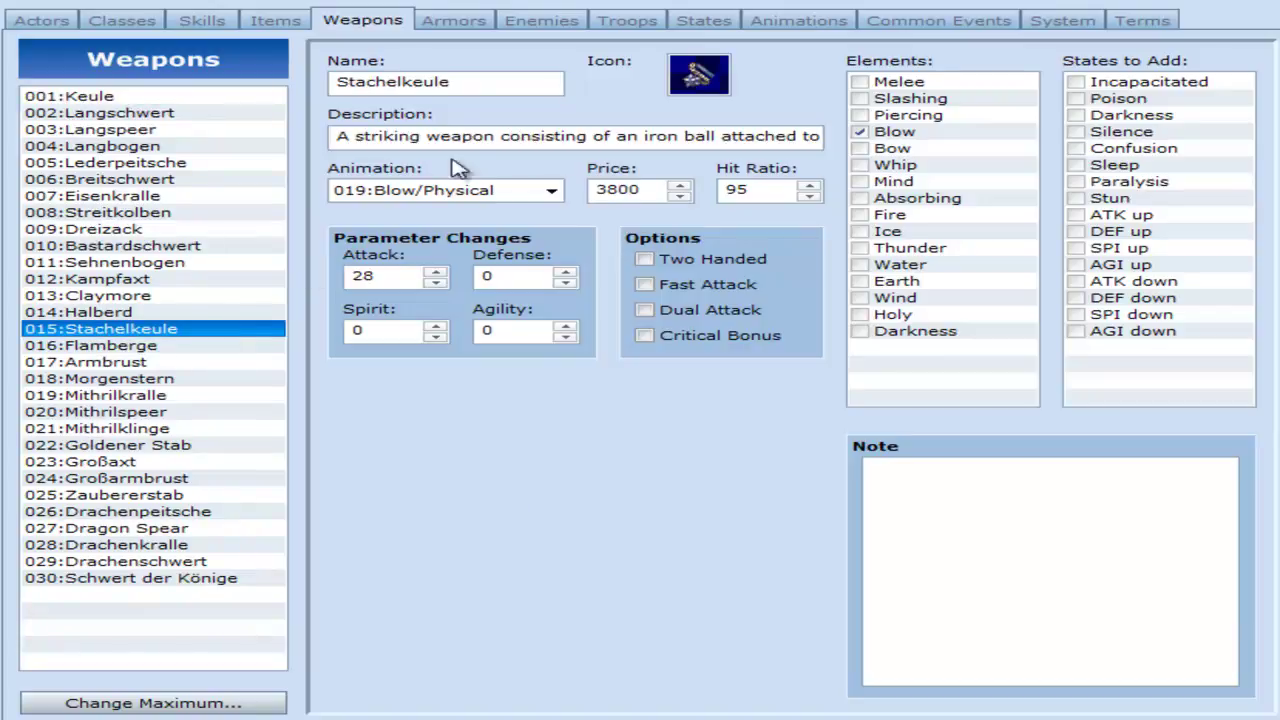
pyautogui.doubleClick(519, 88)
pyautogui.click(519, 88)
pyautogui.click(130, 378)
pyautogui.doubleClick(547, 86)
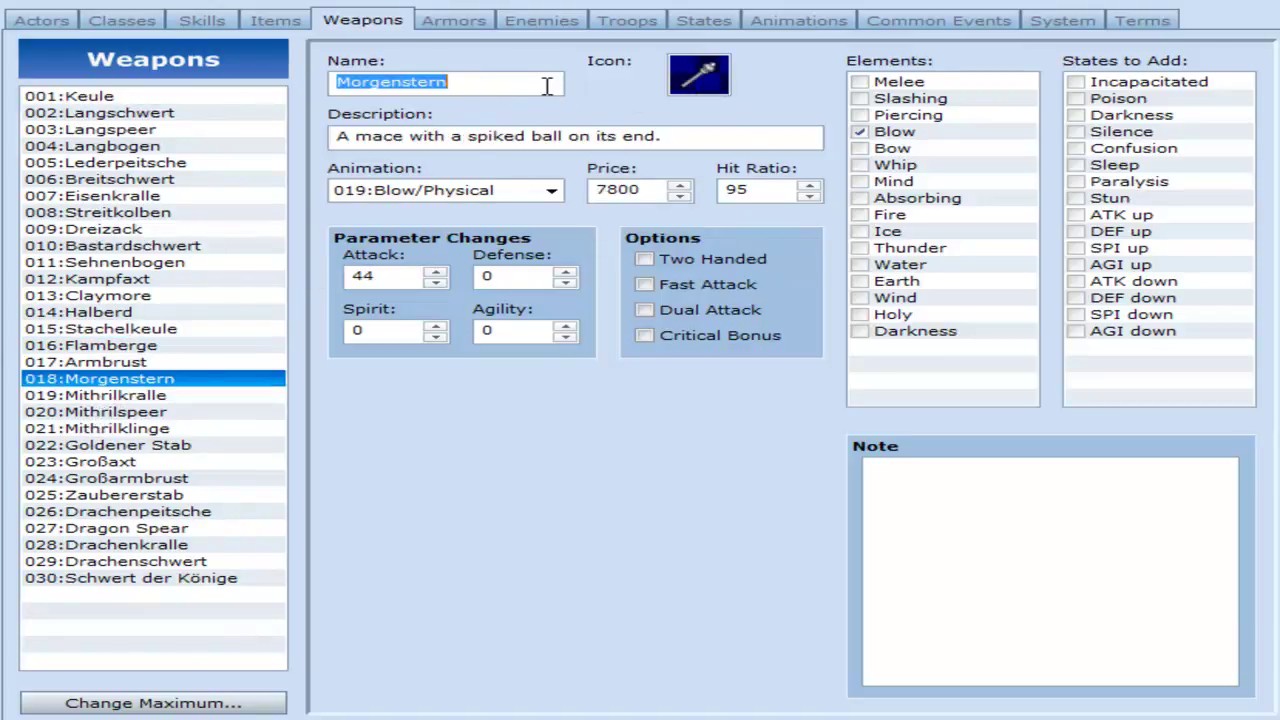
pyautogui.click(547, 86)
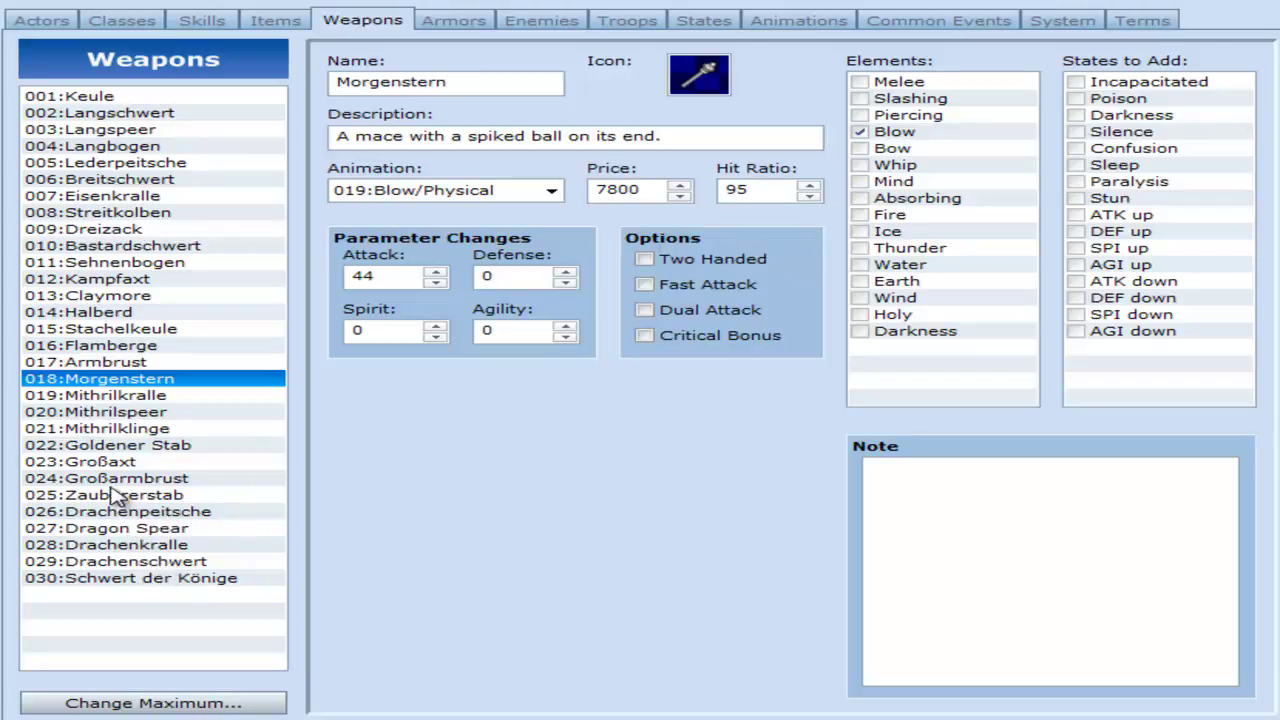
# Step: Look at the name and settings of the Mithrilkralle weapon and return to Keule
pyautogui.click(112, 396)
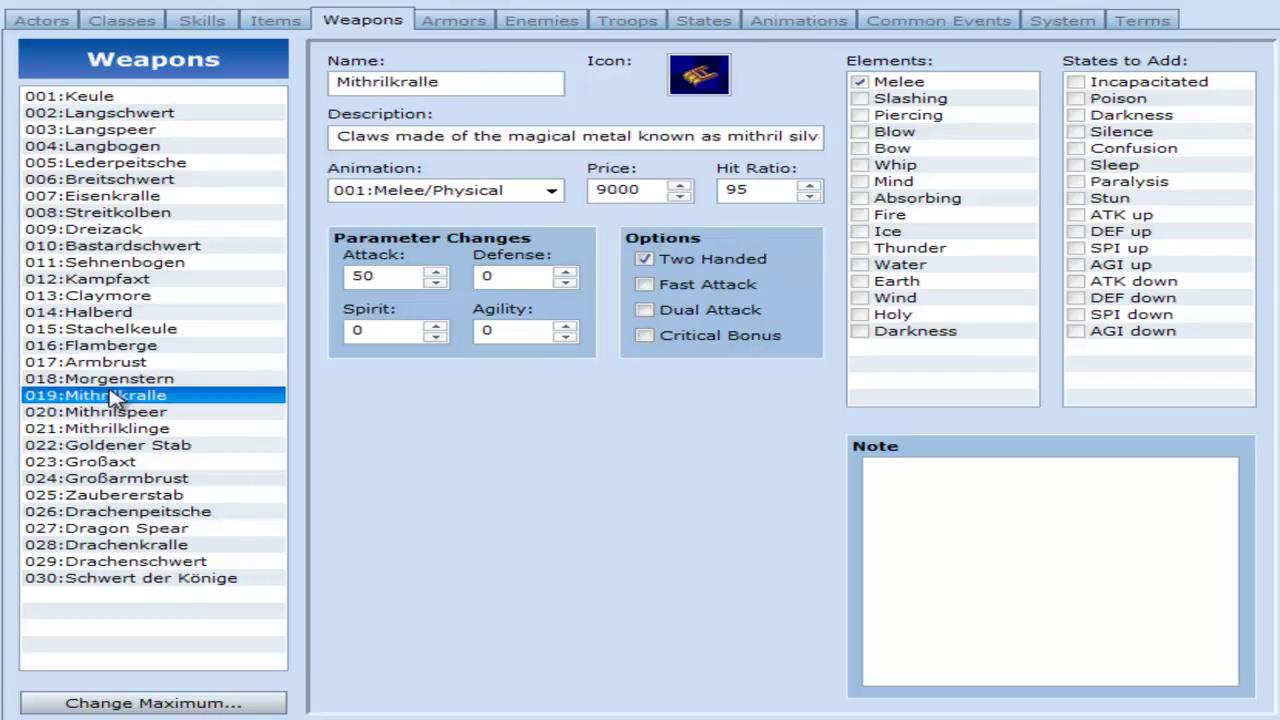
pyautogui.click(530, 84)
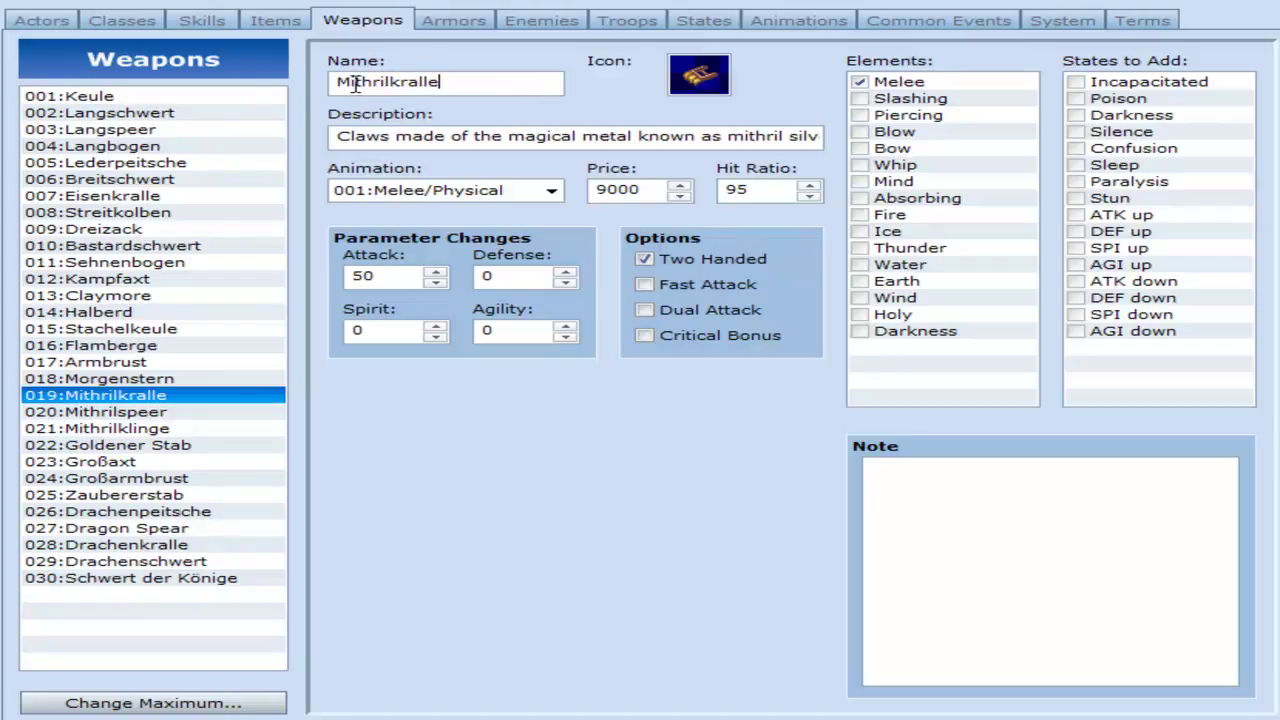
pyautogui.click(104, 95)
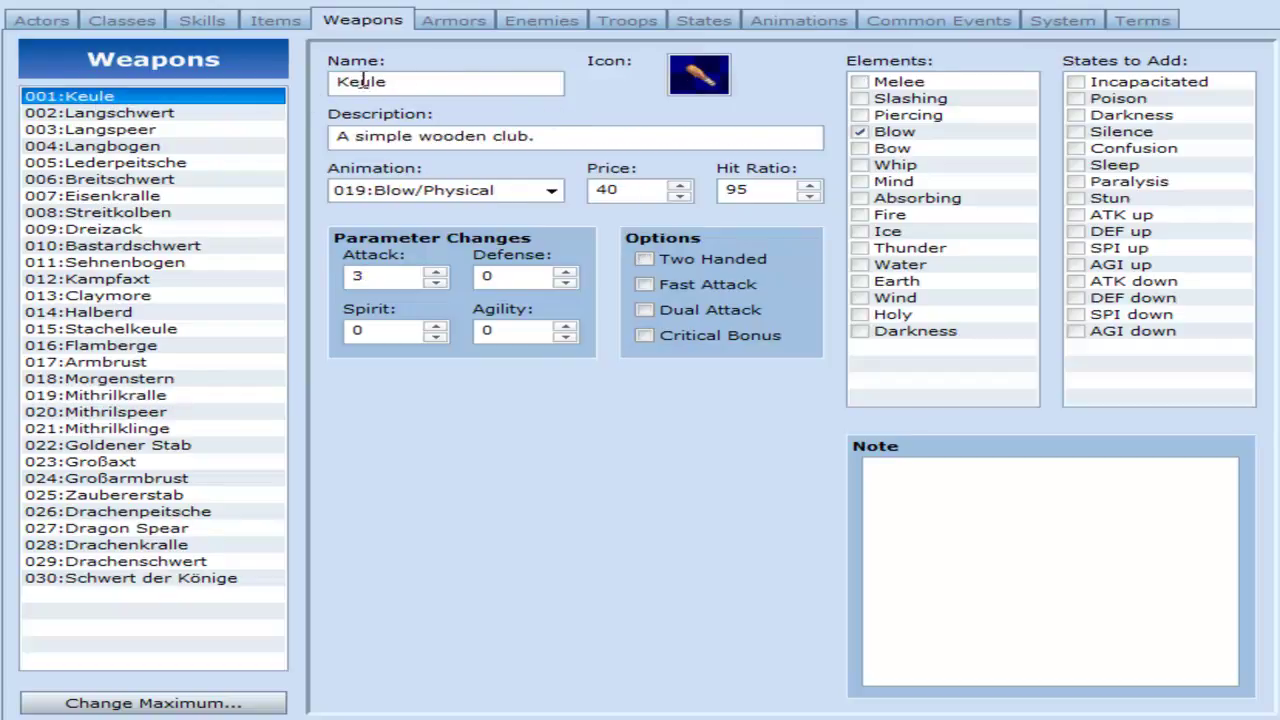
# Step: Examine the name, description, animation and price fields of the Keule weapon
pyautogui.doubleClick(362, 82)
pyautogui.press('Tab')
pyautogui.click(605, 140)
pyautogui.click(414, 81)
pyautogui.click(472, 195)
pyautogui.click(472, 198)
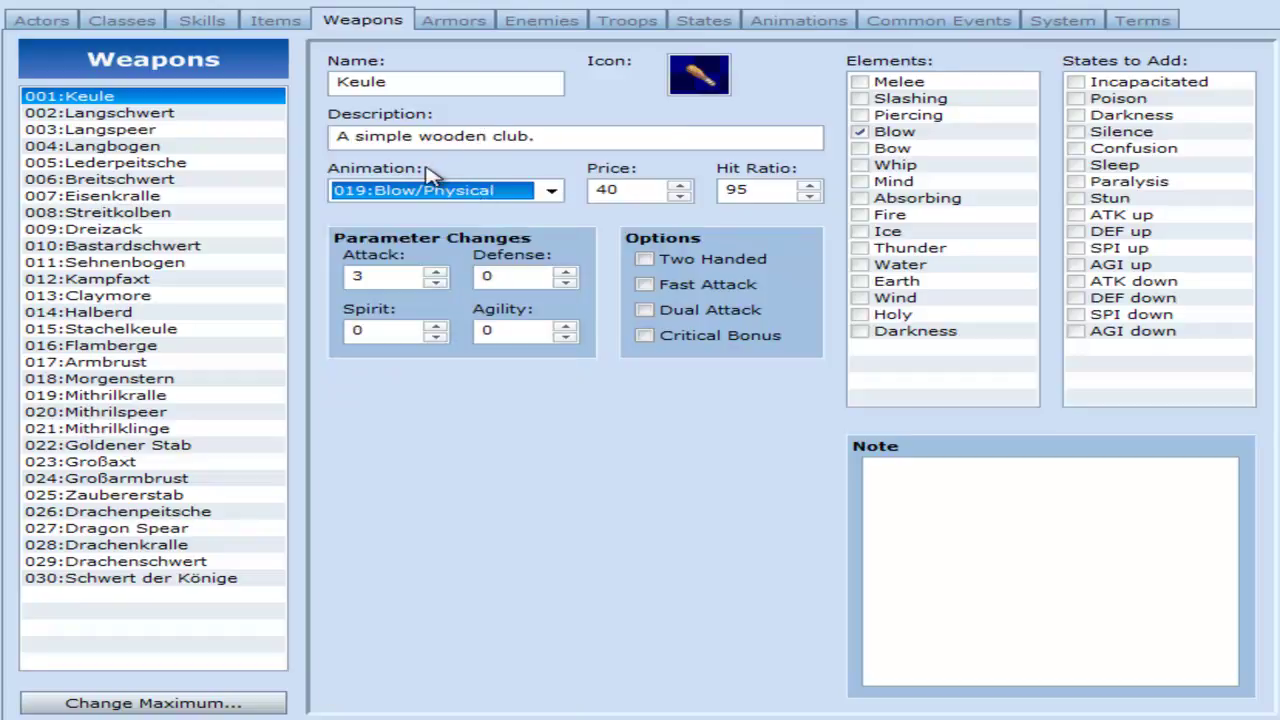
pyautogui.click(606, 190)
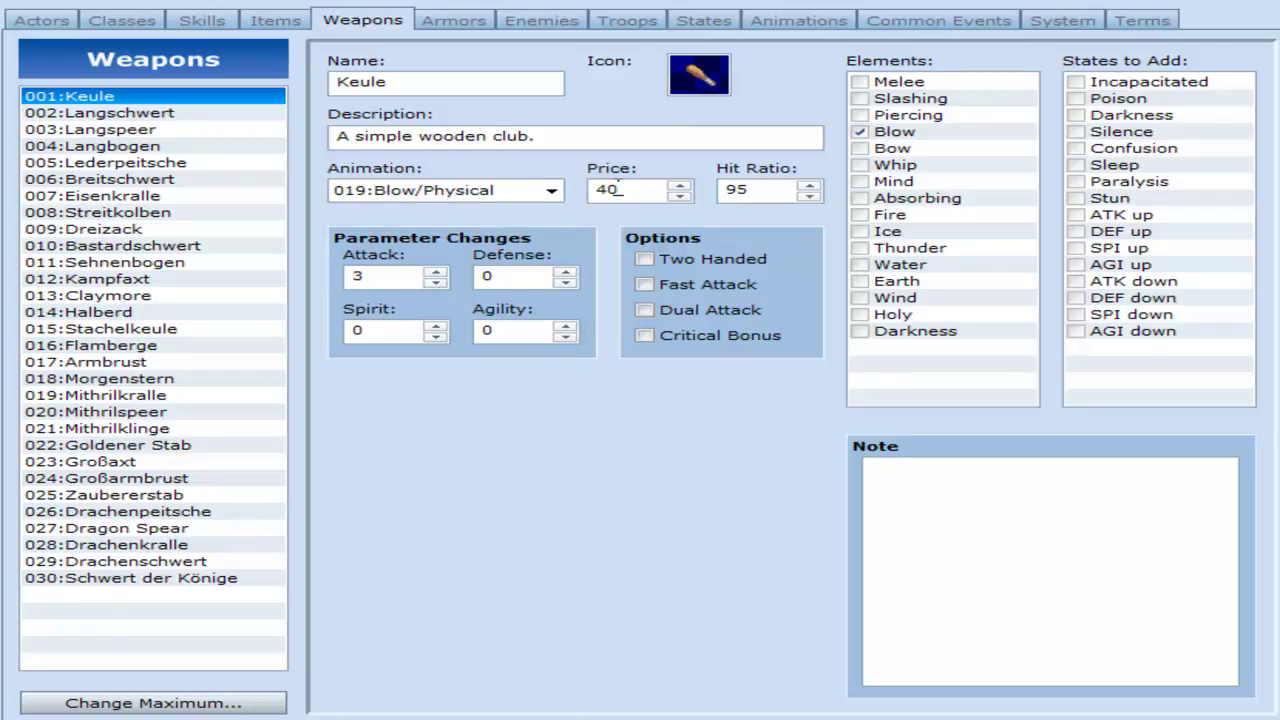
pyautogui.hotkey('ctrl', 'a')
pyautogui.click(637, 196)
# Step: Compare the Attack parameter of Keule with that of Langschwert
pyautogui.click(401, 279)
pyautogui.click(170, 113)
pyautogui.doubleClick(425, 281)
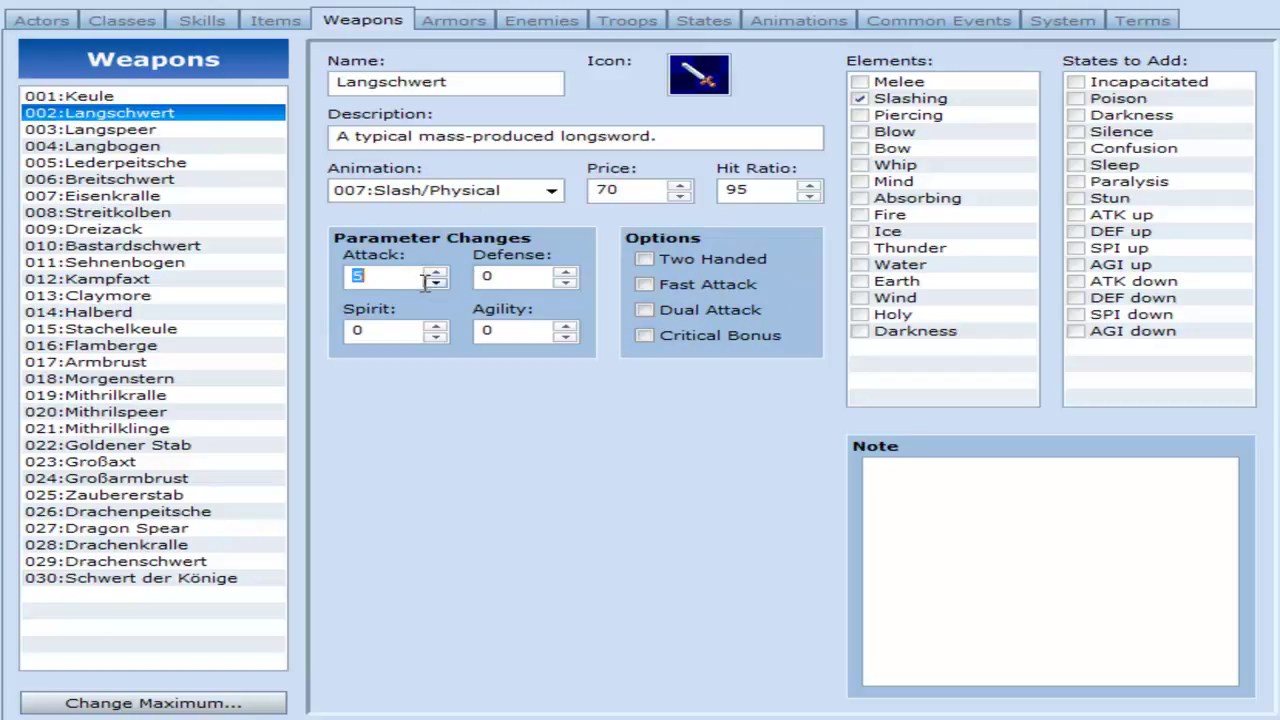
# Step: Examine the name, description, price and Attack value of the Schwert der Könige weapon
pyautogui.click(125, 578)
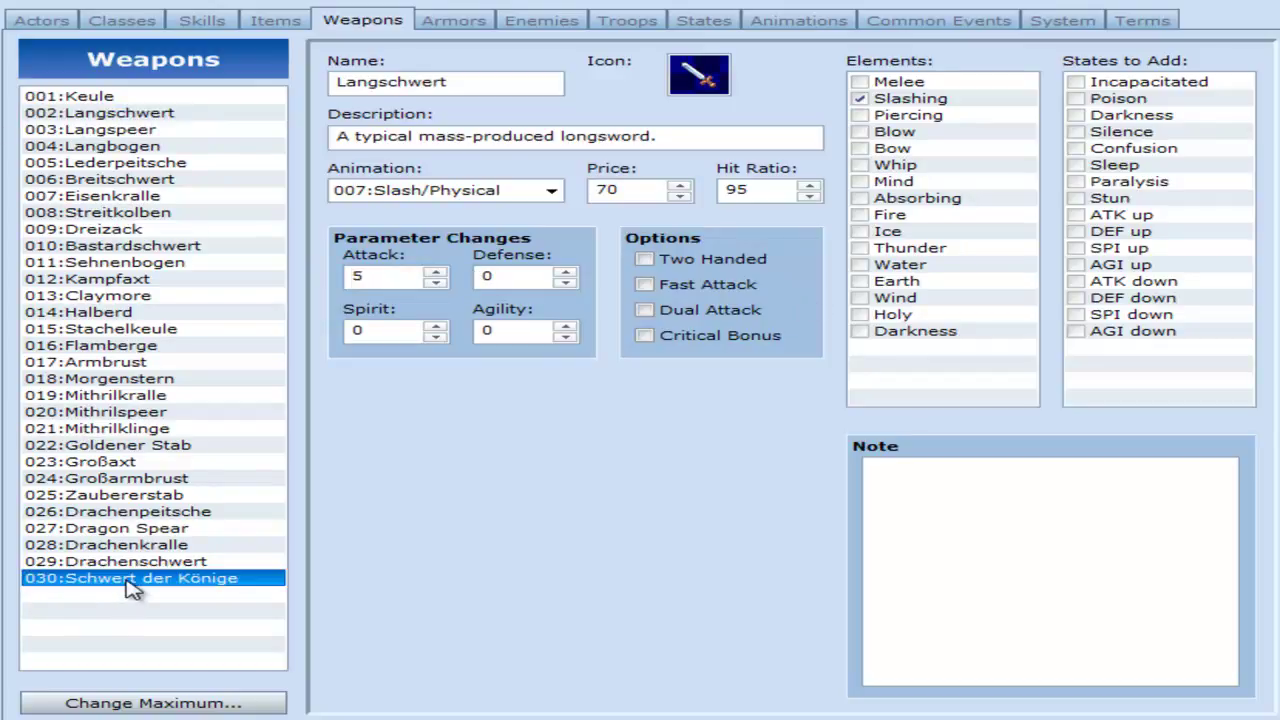
pyautogui.click(528, 86)
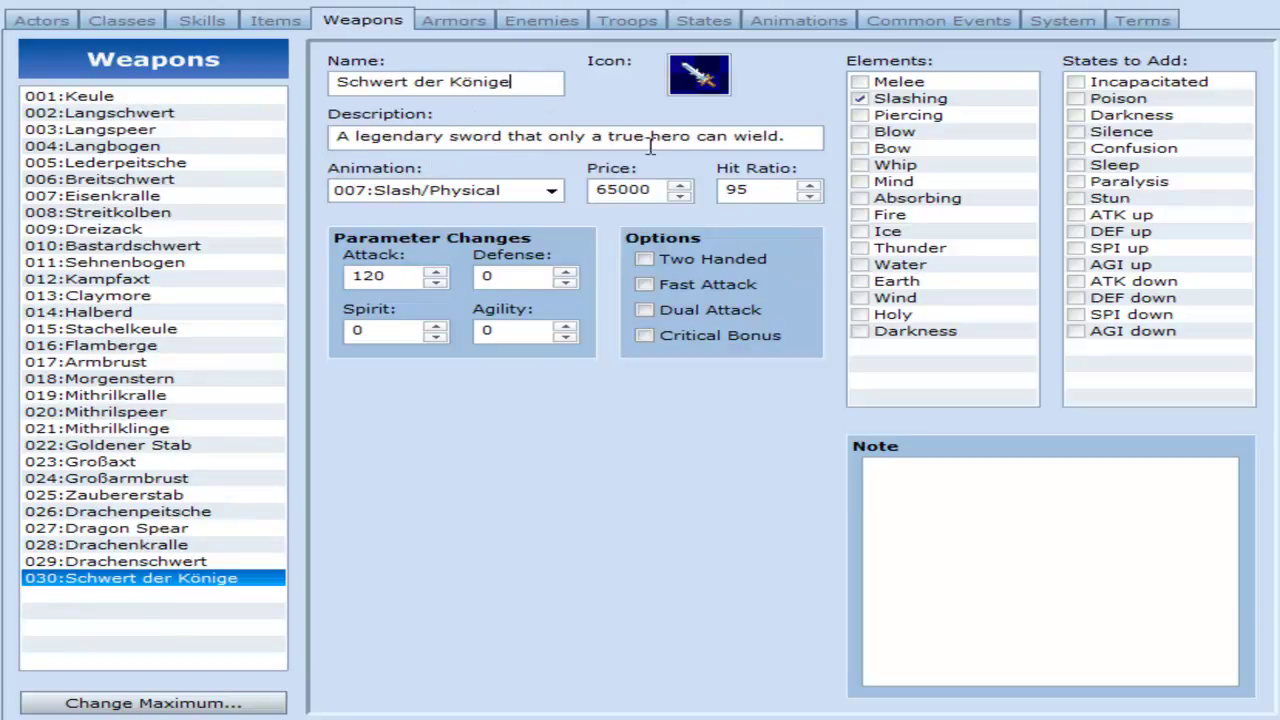
pyautogui.click(786, 140)
pyautogui.doubleClick(537, 86)
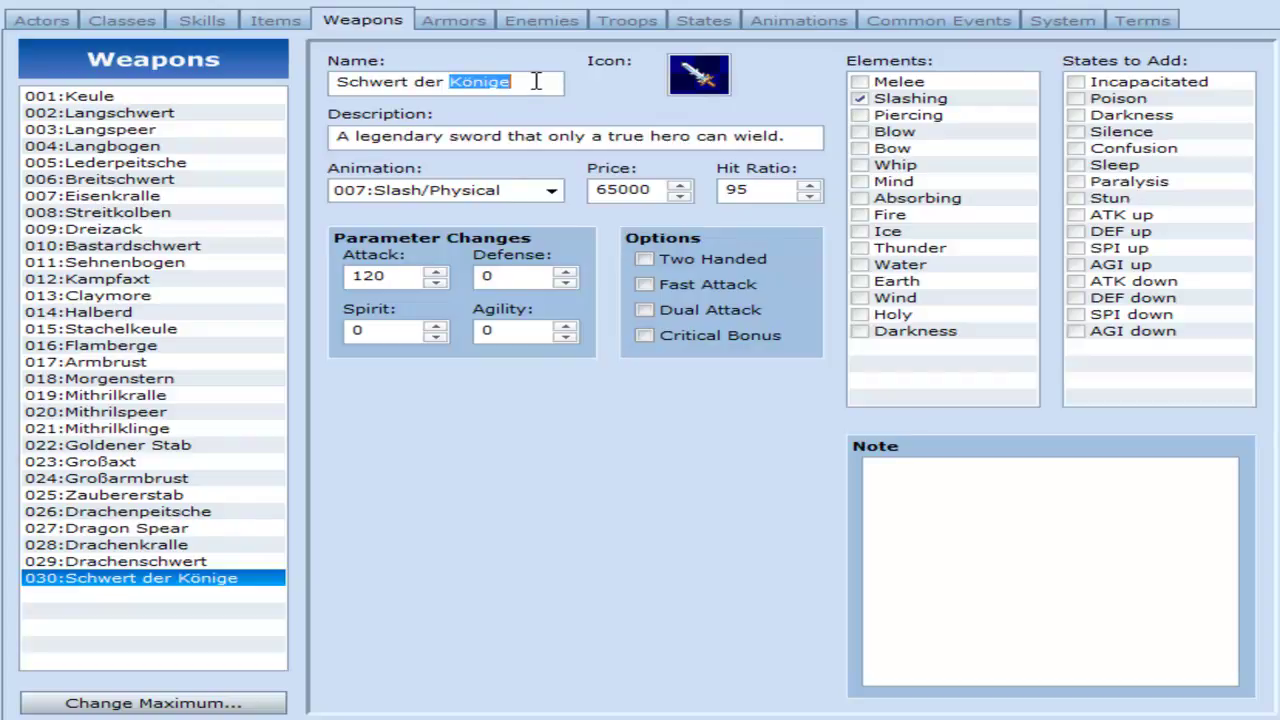
pyautogui.click(536, 82)
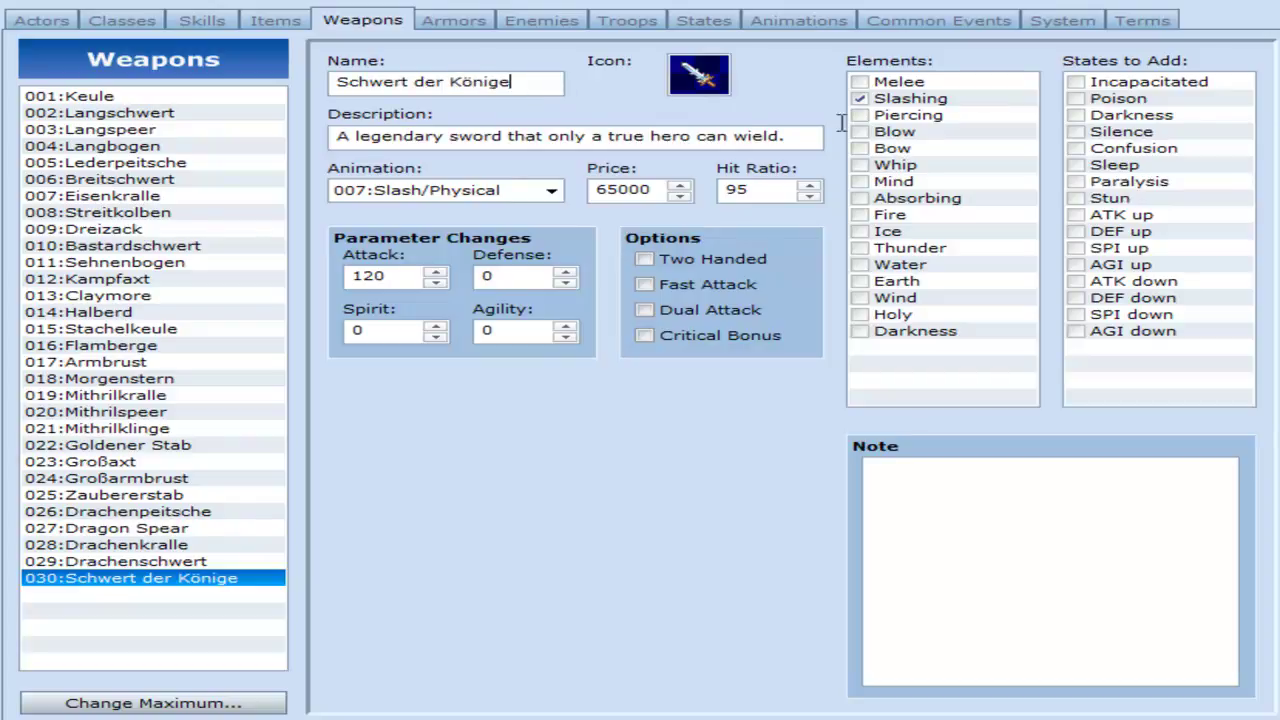
pyautogui.doubleClick(636, 182)
pyautogui.write('65000')
pyautogui.doubleClick(412, 274)
pyautogui.click(379, 282)
pyautogui.doubleClick(411, 282)
pyautogui.click(404, 281)
# Step: Compare the Two Handed option across Keule, Langschwert and Langspeer
pyautogui.click(125, 96)
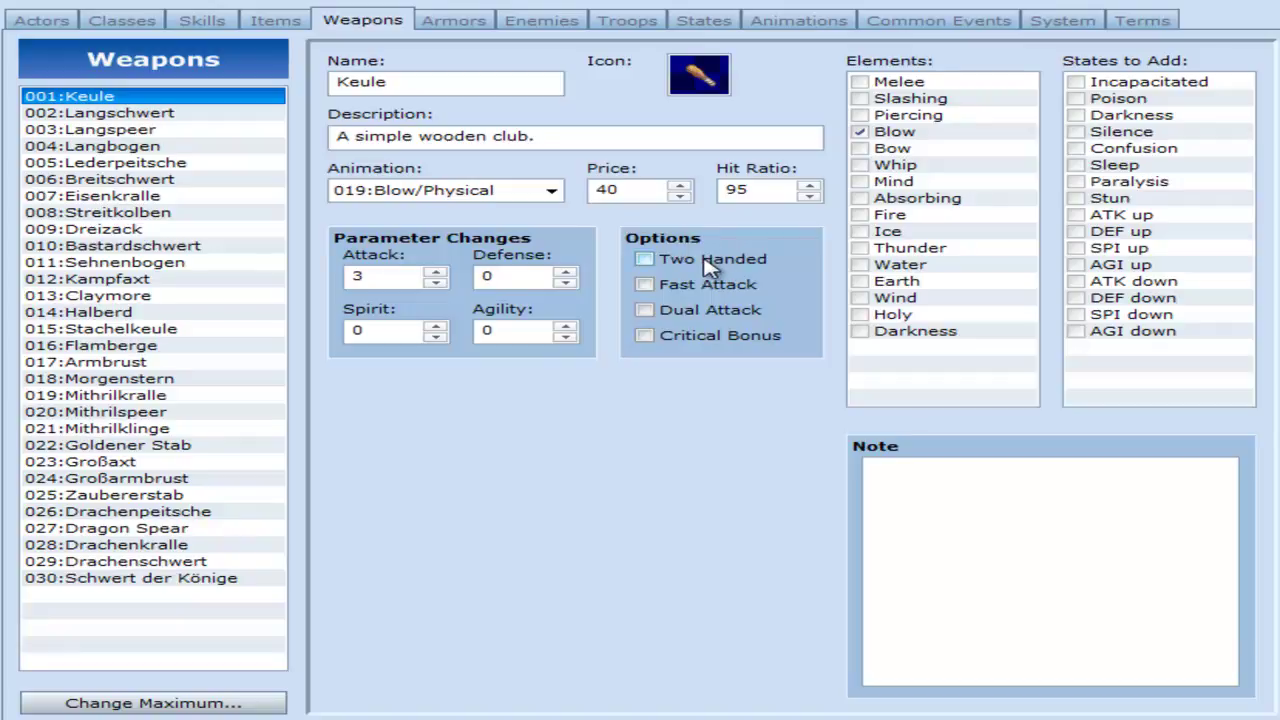
pyautogui.click(238, 113)
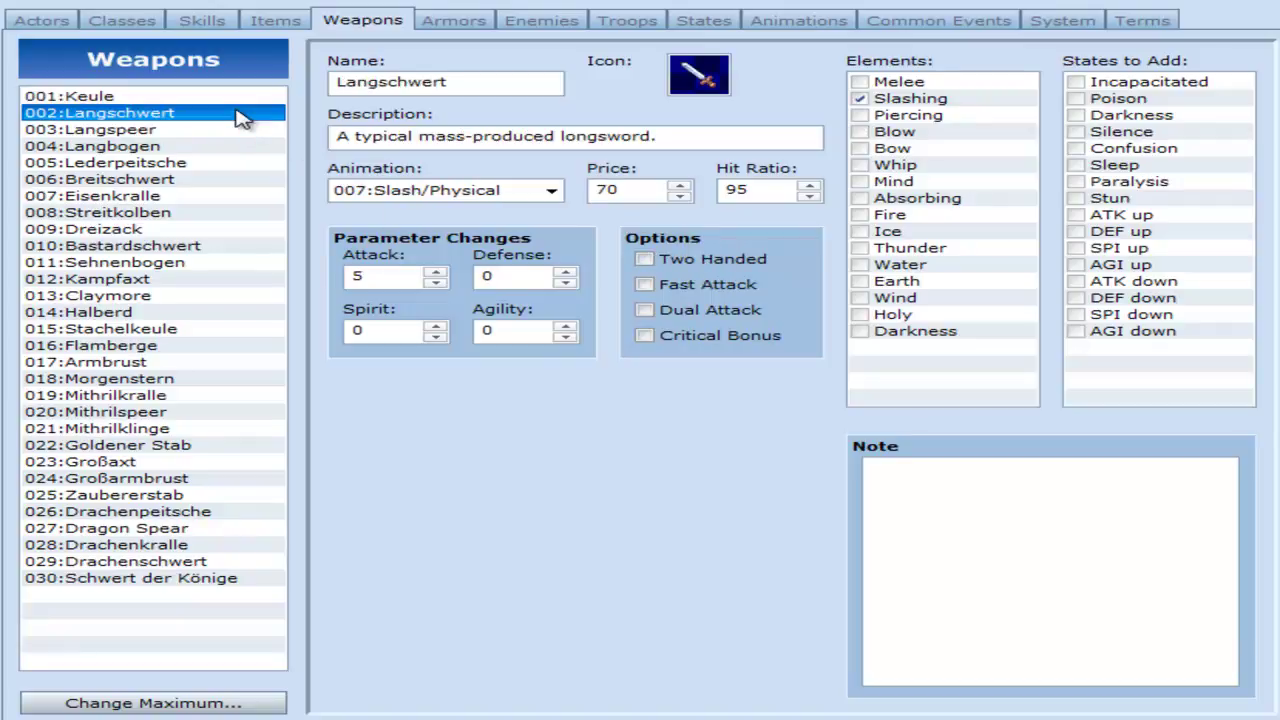
pyautogui.press('Down')
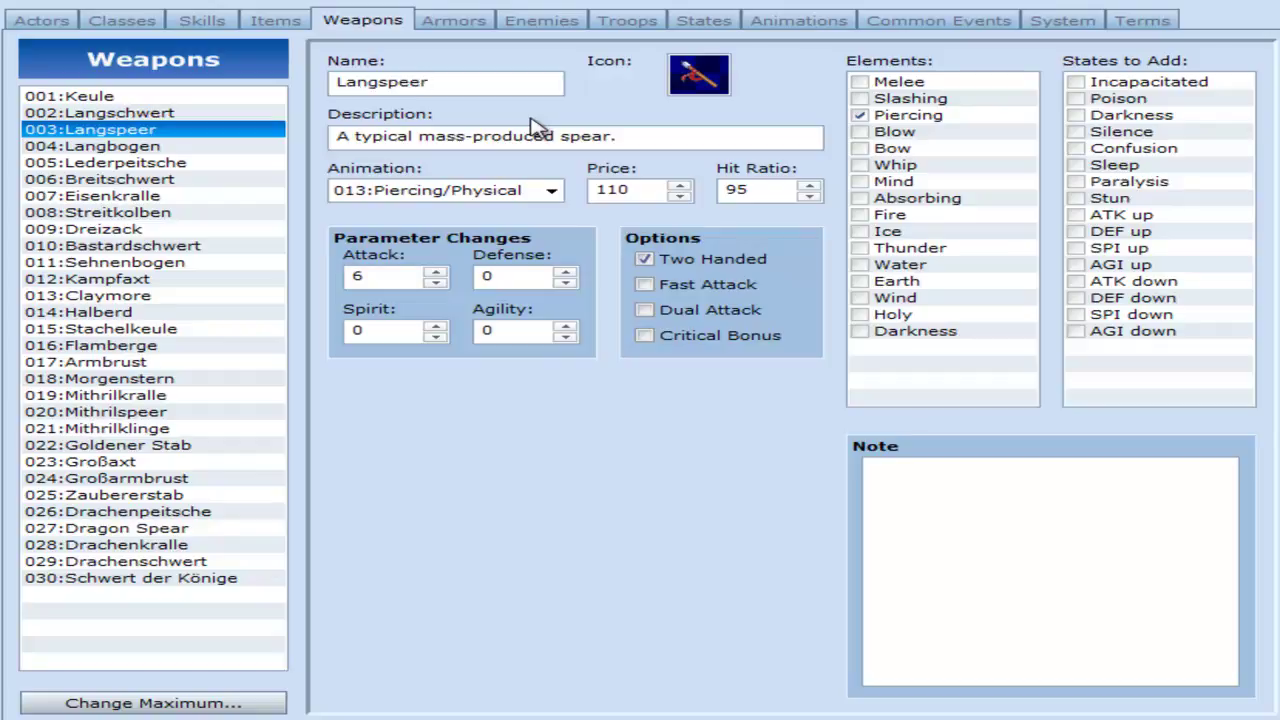
# Step: Go through the weapons one by one from Langschwert to Schwert der Könige, checking which options they use
pyautogui.click(103, 114)
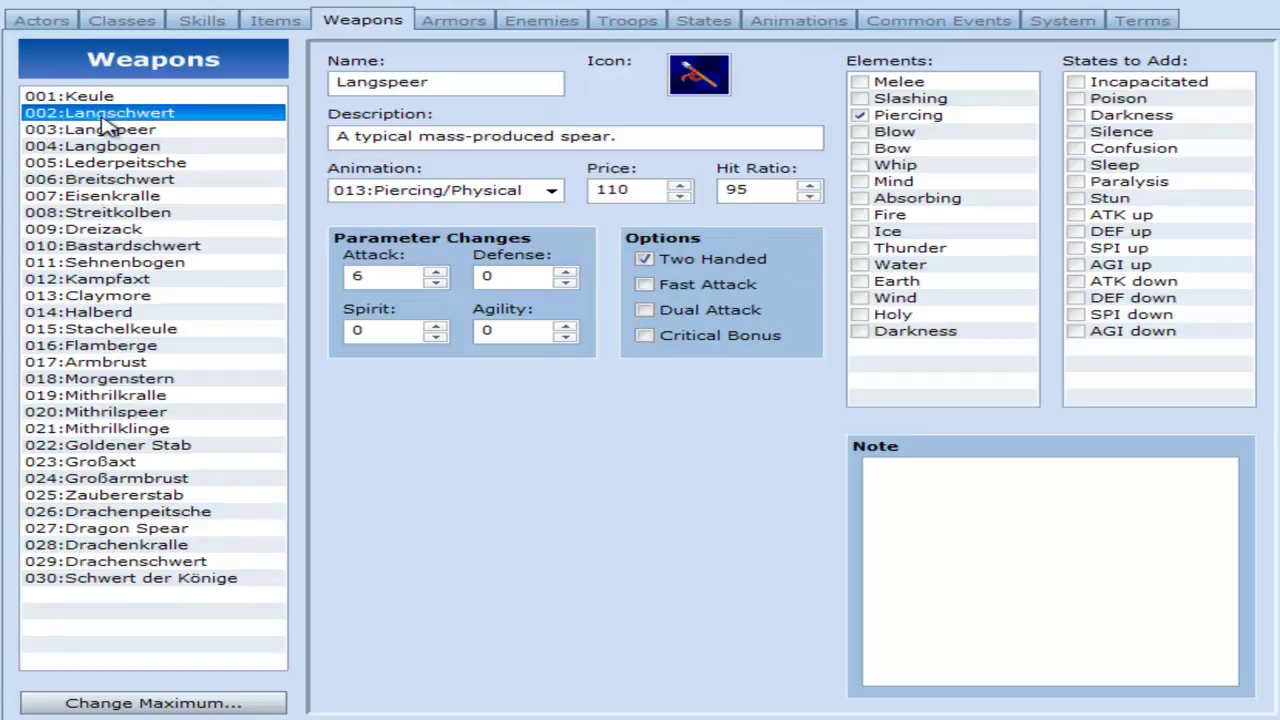
pyautogui.press('Down')
pyautogui.press('Down')
pyautogui.press('Down')
pyautogui.press('Down')
pyautogui.press('Down')
pyautogui.press('Down')
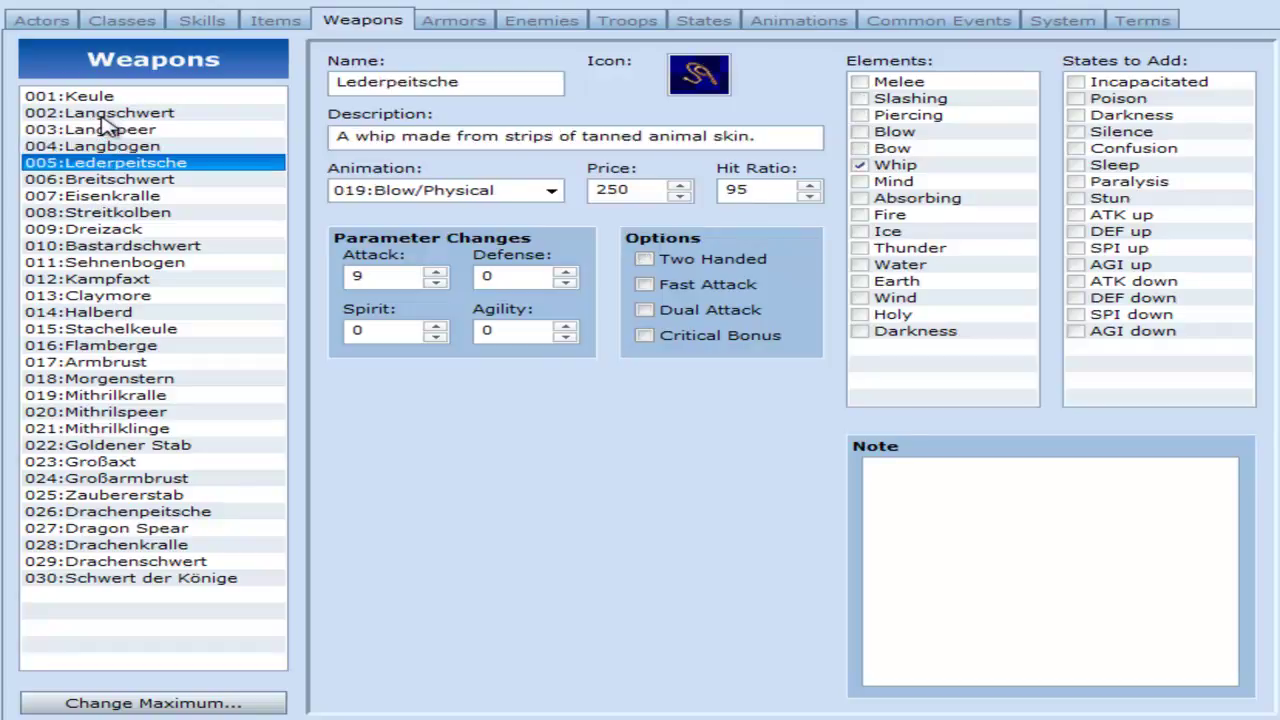
pyautogui.press('Down')
pyautogui.press('Down')
pyautogui.press('Down')
pyautogui.press('Down')
pyautogui.press('Down')
pyautogui.press('Down')
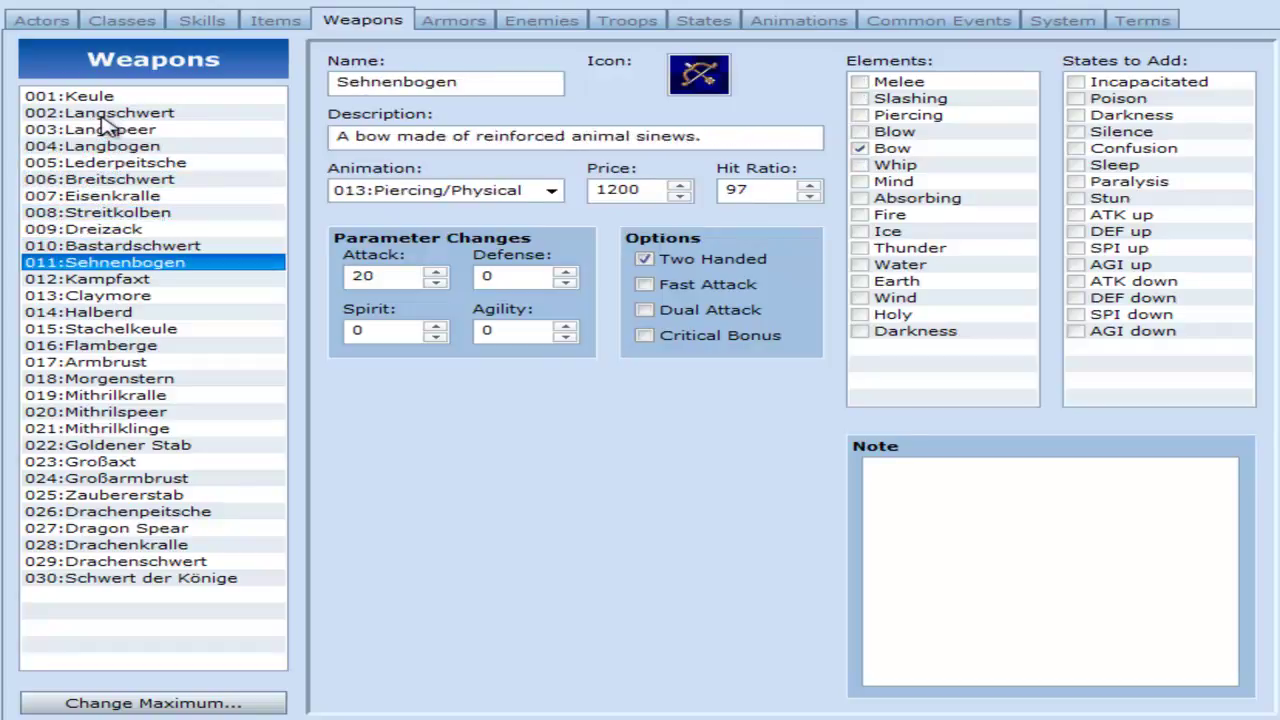
pyautogui.press('Down')
pyautogui.press('Down')
pyautogui.press('Down')
pyautogui.press('Down')
pyautogui.press('Down')
pyautogui.press('Down')
pyautogui.press('Down')
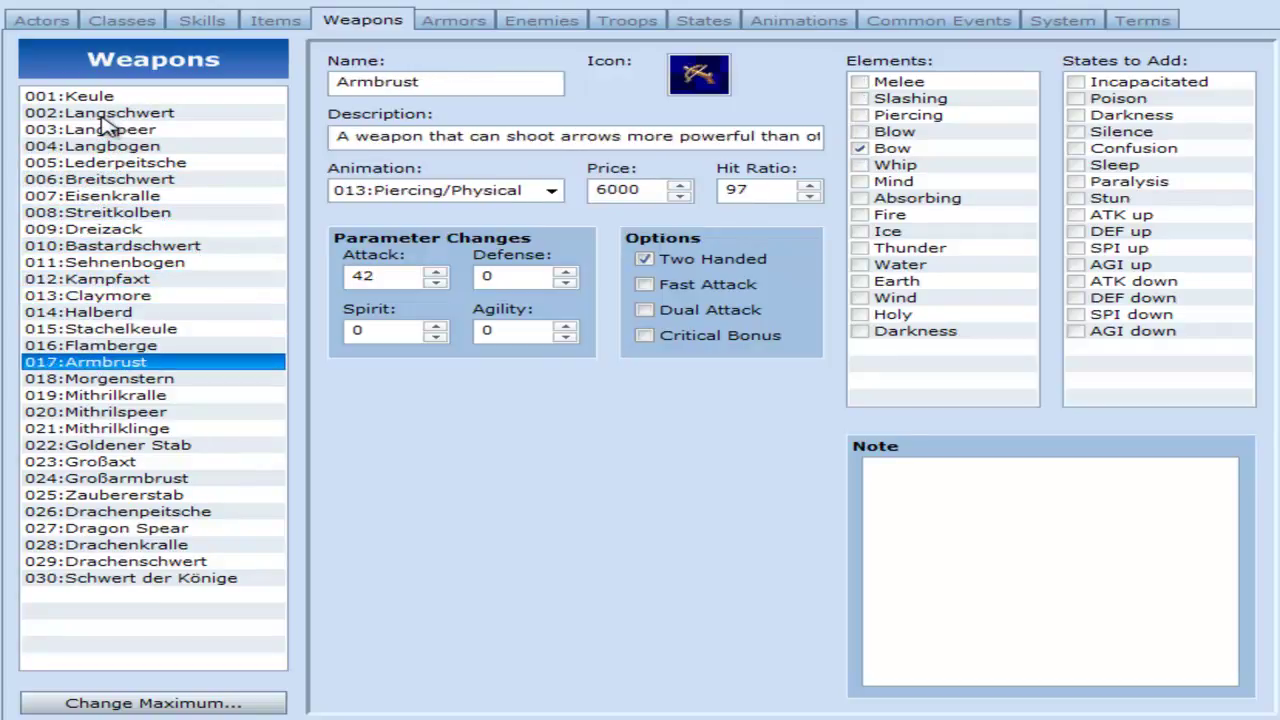
pyautogui.press('Down')
pyautogui.press('Down')
pyautogui.press('Down')
pyautogui.press('Down')
pyautogui.press('Down')
pyautogui.press('Down')
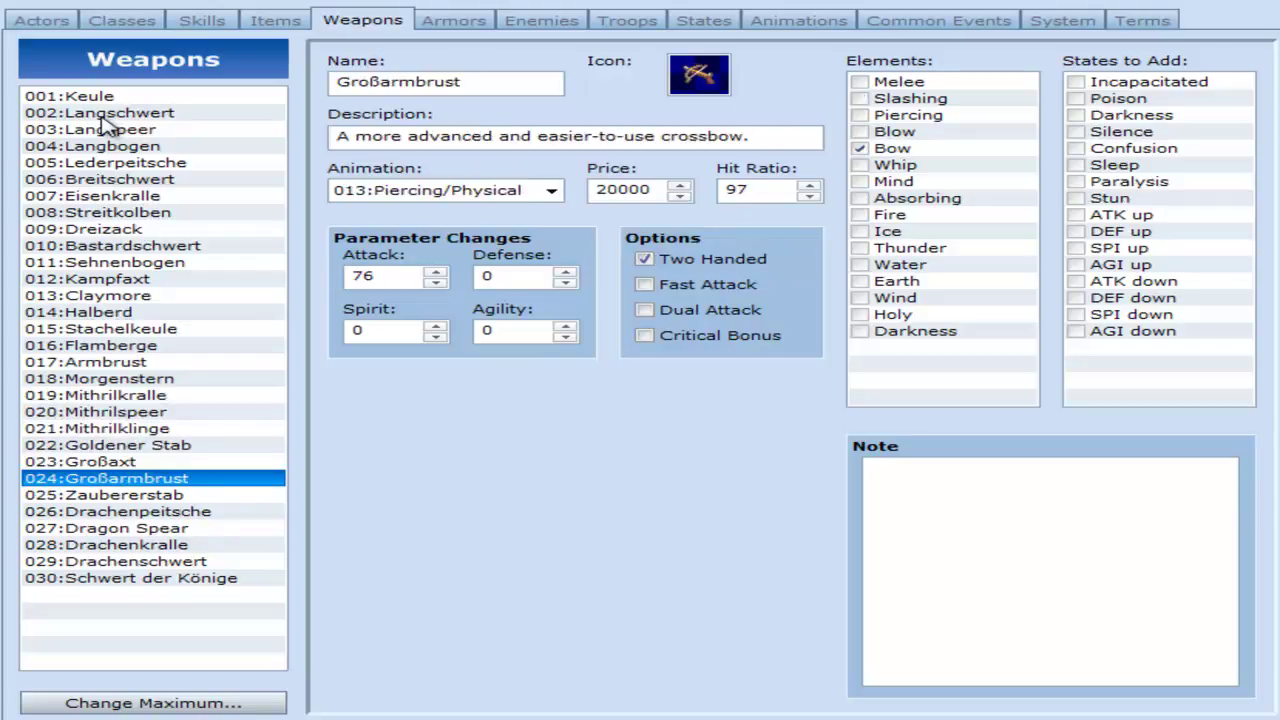
pyautogui.press('Down')
pyautogui.press('Down')
pyautogui.press('Down')
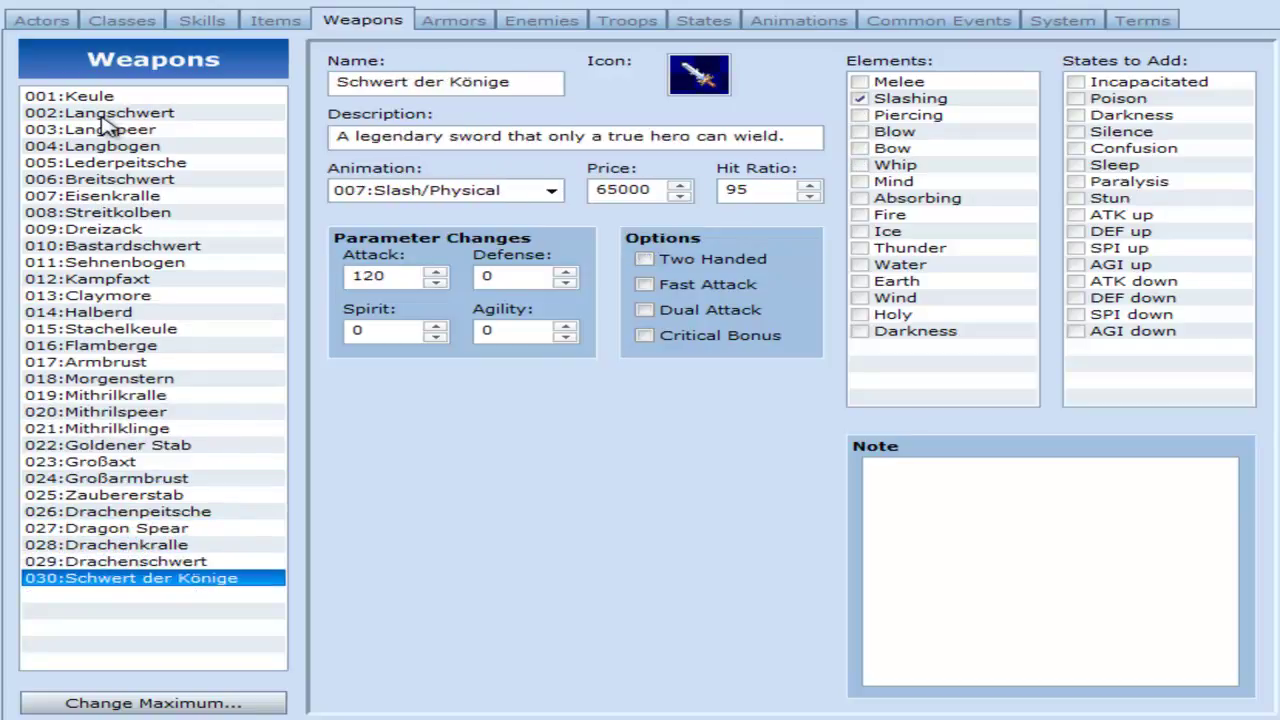
# Step: Go back up through the weapons from Schwert der Könige to Keule, checking their options again
pyautogui.press('Up')
pyautogui.press('Up')
pyautogui.press('Up')
pyautogui.press('Up')
pyautogui.press('Up')
pyautogui.press('Up')
pyautogui.press('Up')
pyautogui.press('Up')
pyautogui.press('Up')
pyautogui.press('Up')
pyautogui.press('Up')
pyautogui.press('Up')
pyautogui.press('Up')
pyautogui.press('Up')
pyautogui.press('Up')
pyautogui.press('Up')
pyautogui.press('Up')
pyautogui.press('Up')
pyautogui.press('Up')
pyautogui.press('Up')
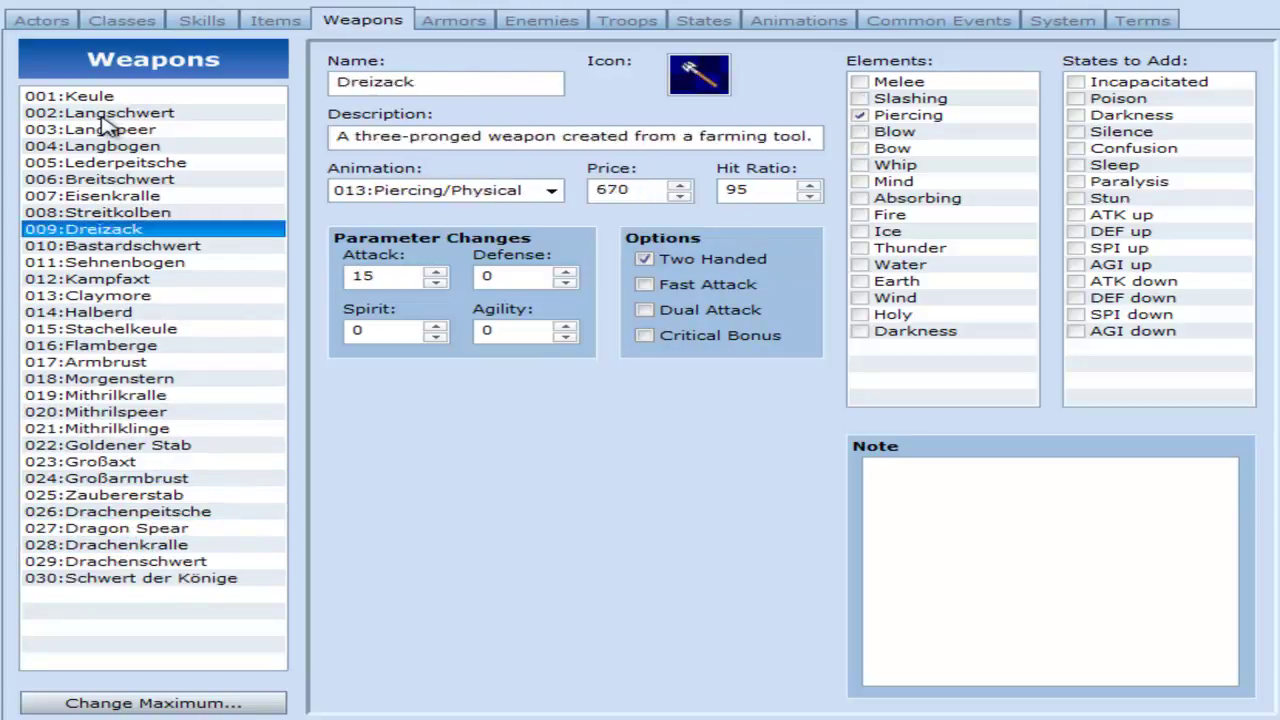
# Step: Read the built-in explanation of the Fast Attack option for Keule and dismiss it
pyautogui.rightClick(712, 286)
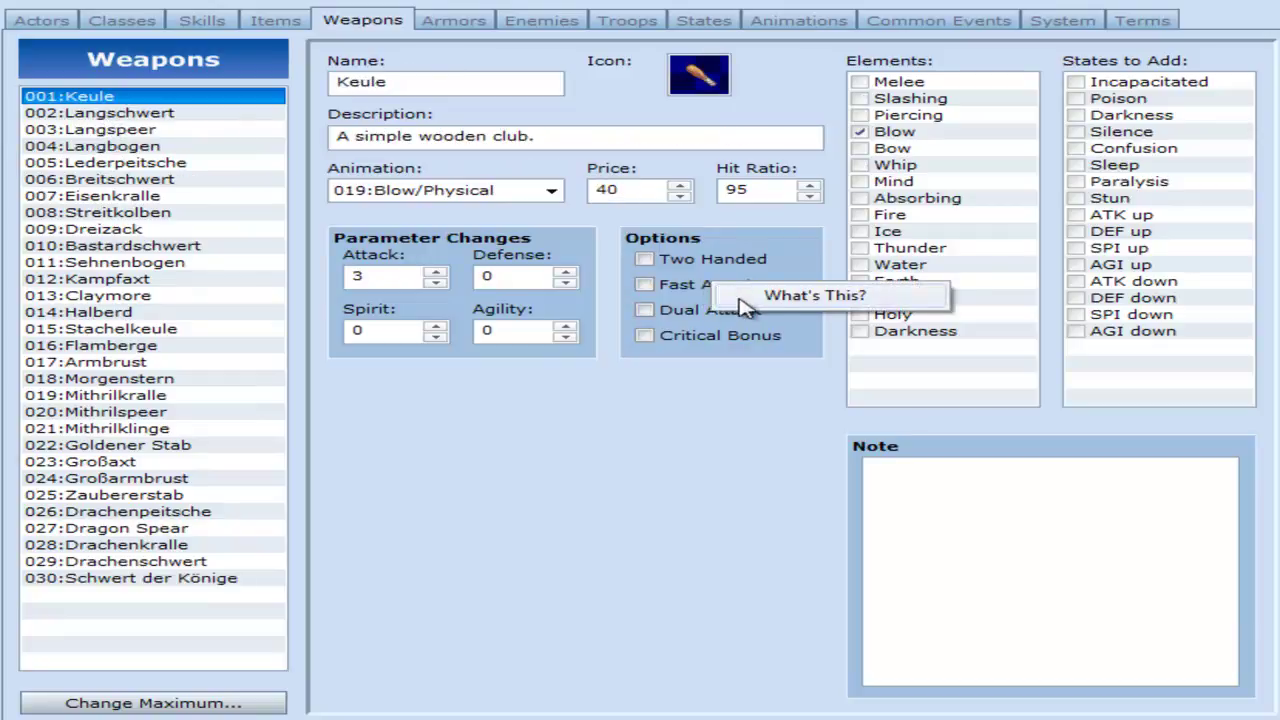
pyautogui.click(765, 298)
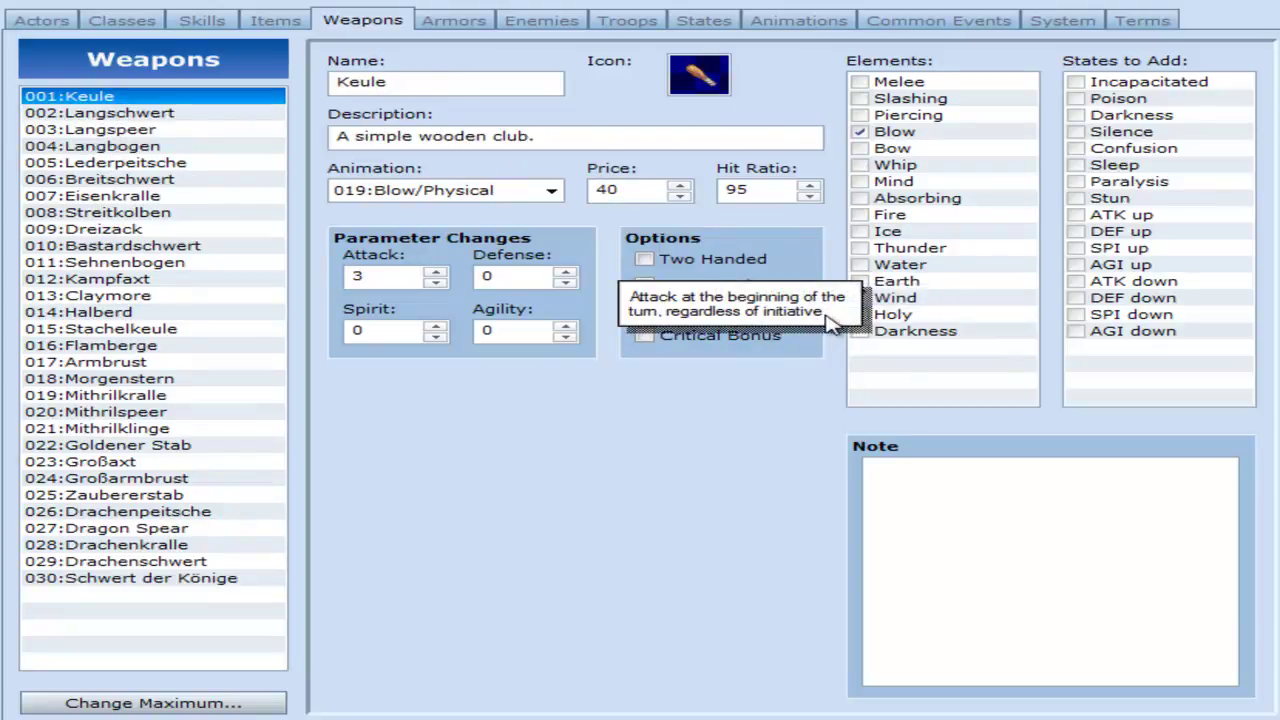
pyautogui.click(826, 330)
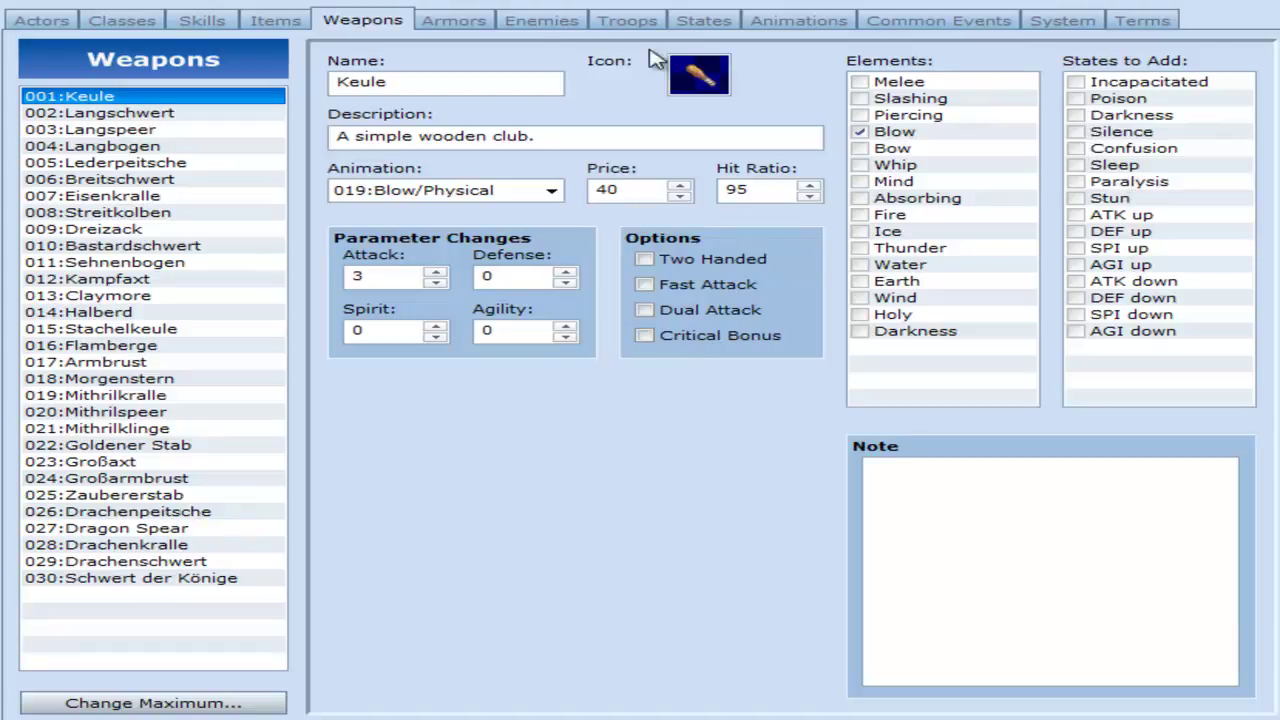
# Step: Glance at the items and the Feuer skill, and bring up the armor settings for Lederschild
pyautogui.click(276, 21)
pyautogui.click(206, 20)
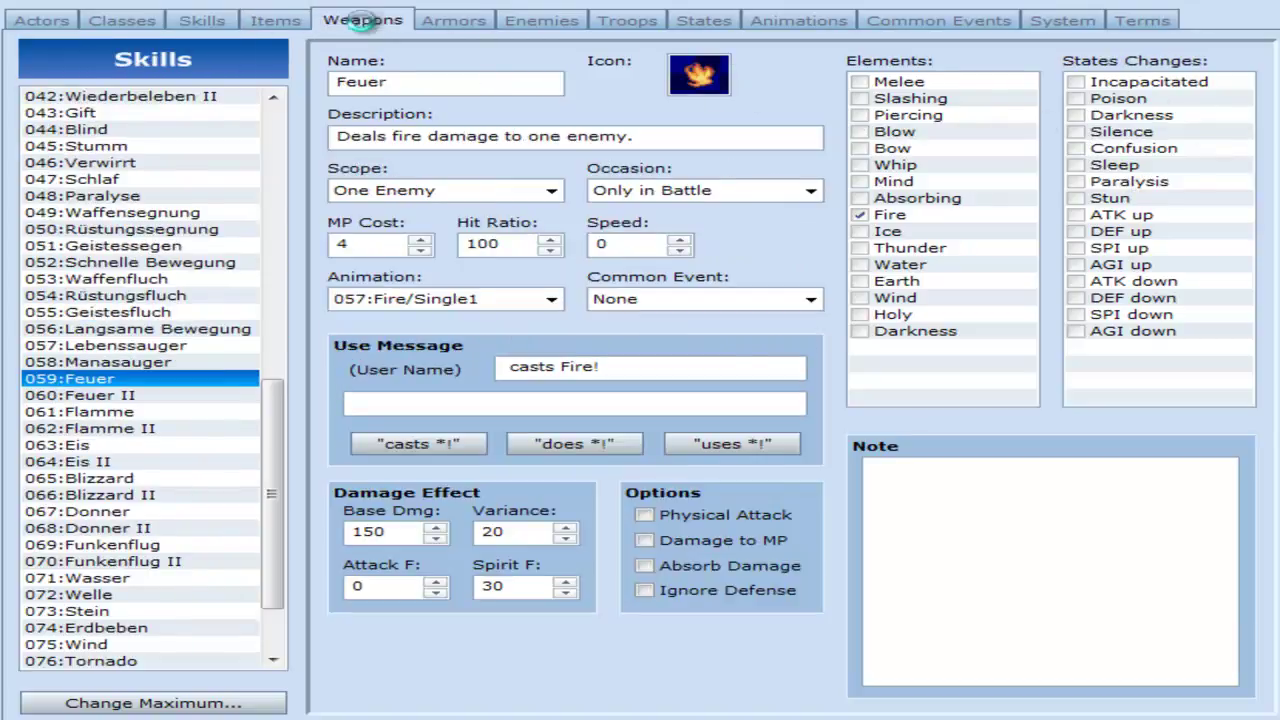
pyautogui.click(470, 21)
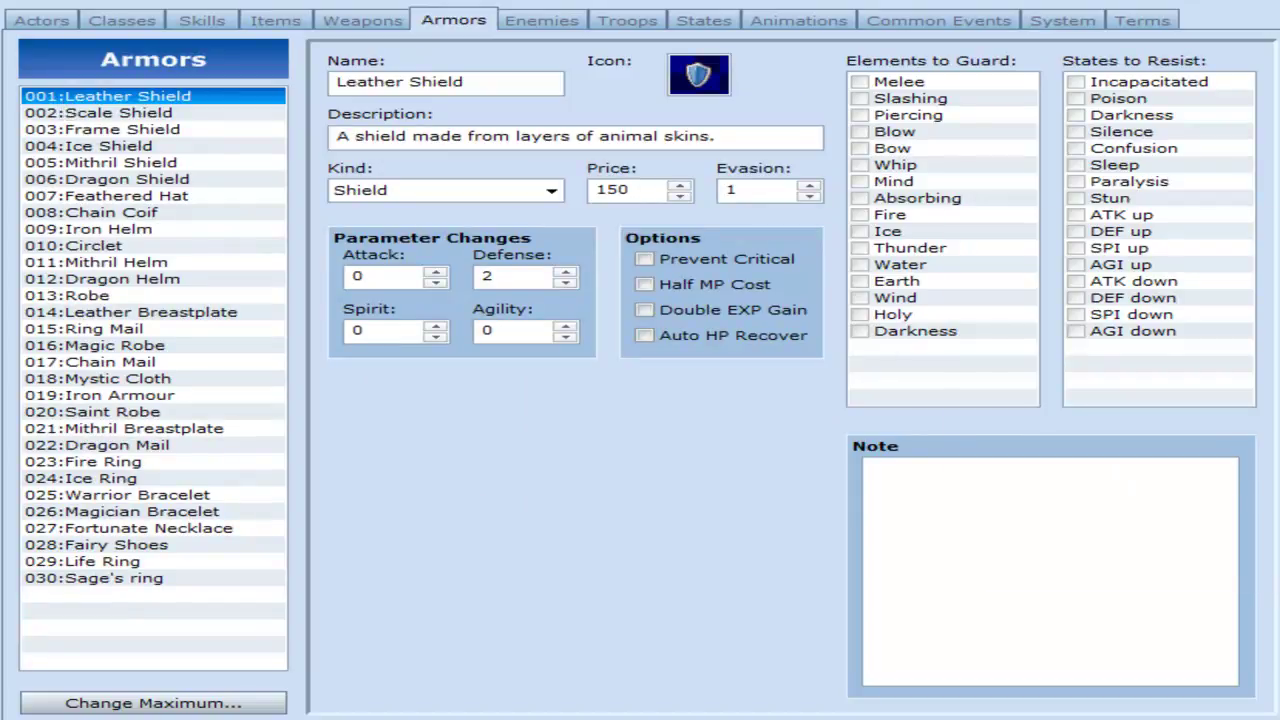
pyautogui.click(1072, 372)
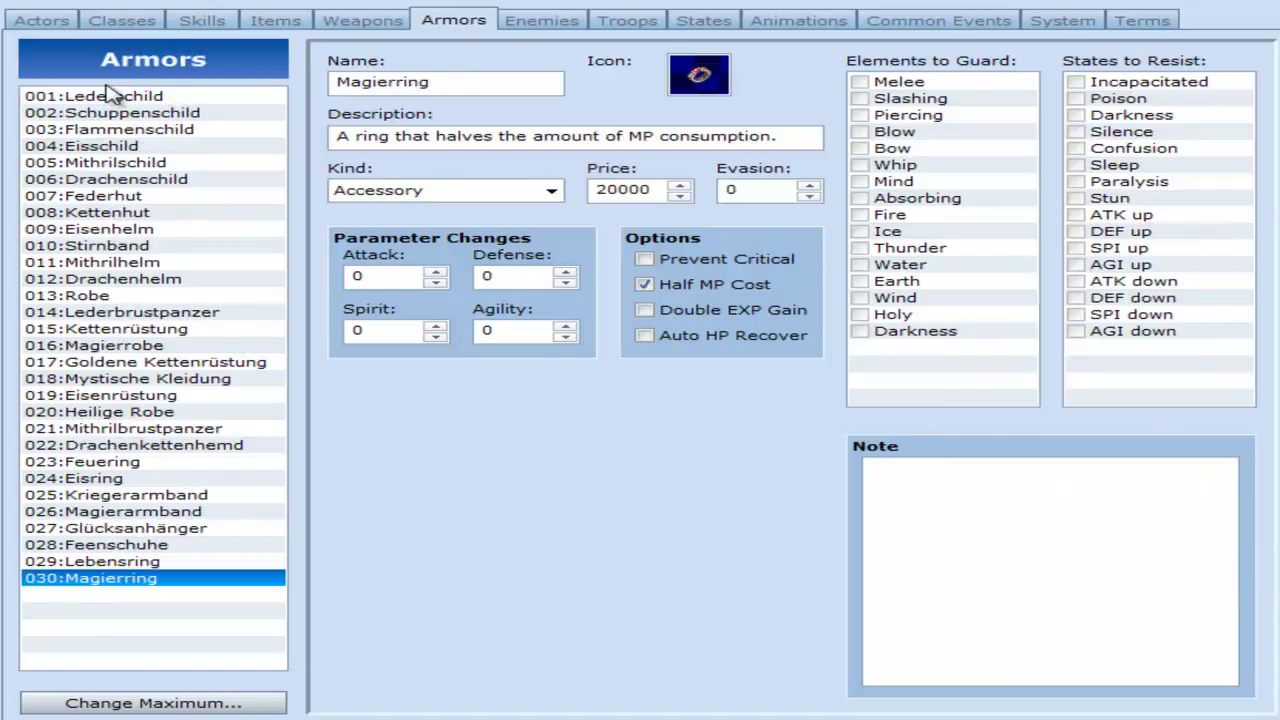
pyautogui.click(112, 96)
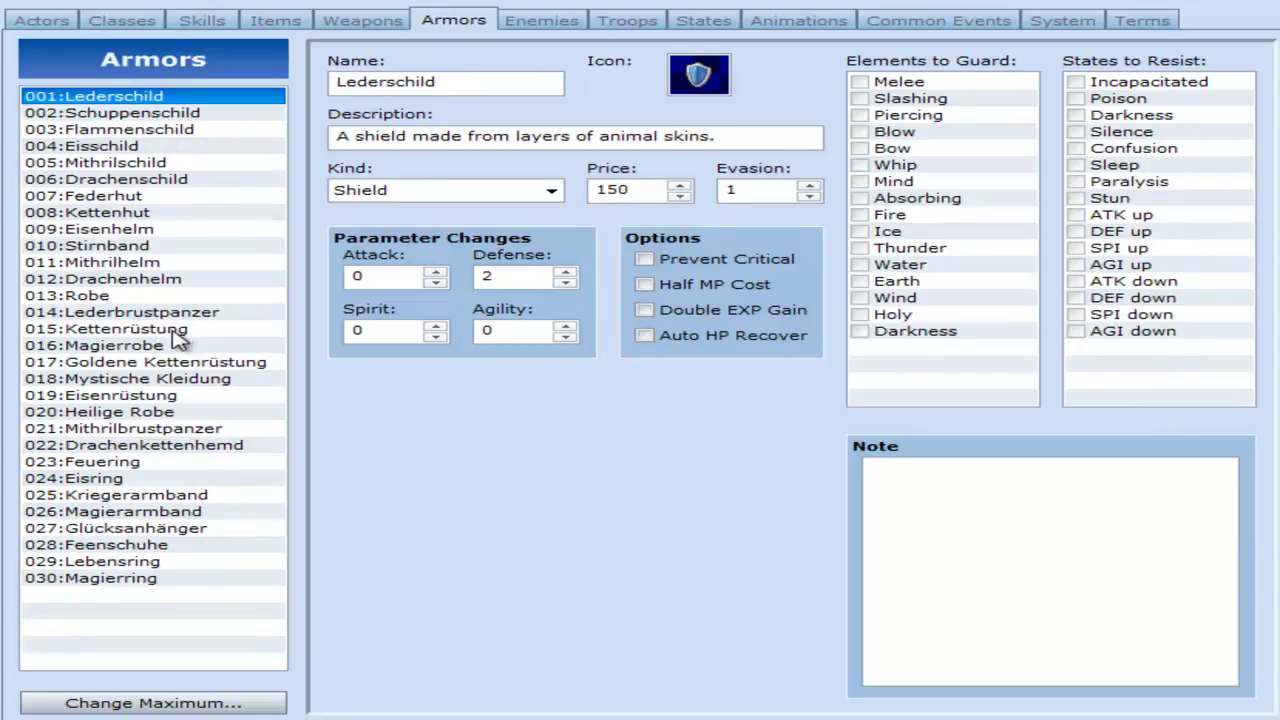
# Step: Compare the Kettenrüstung and Goldene Kettenrüstung armors, pointing out the name of the golden one
pyautogui.click(182, 363)
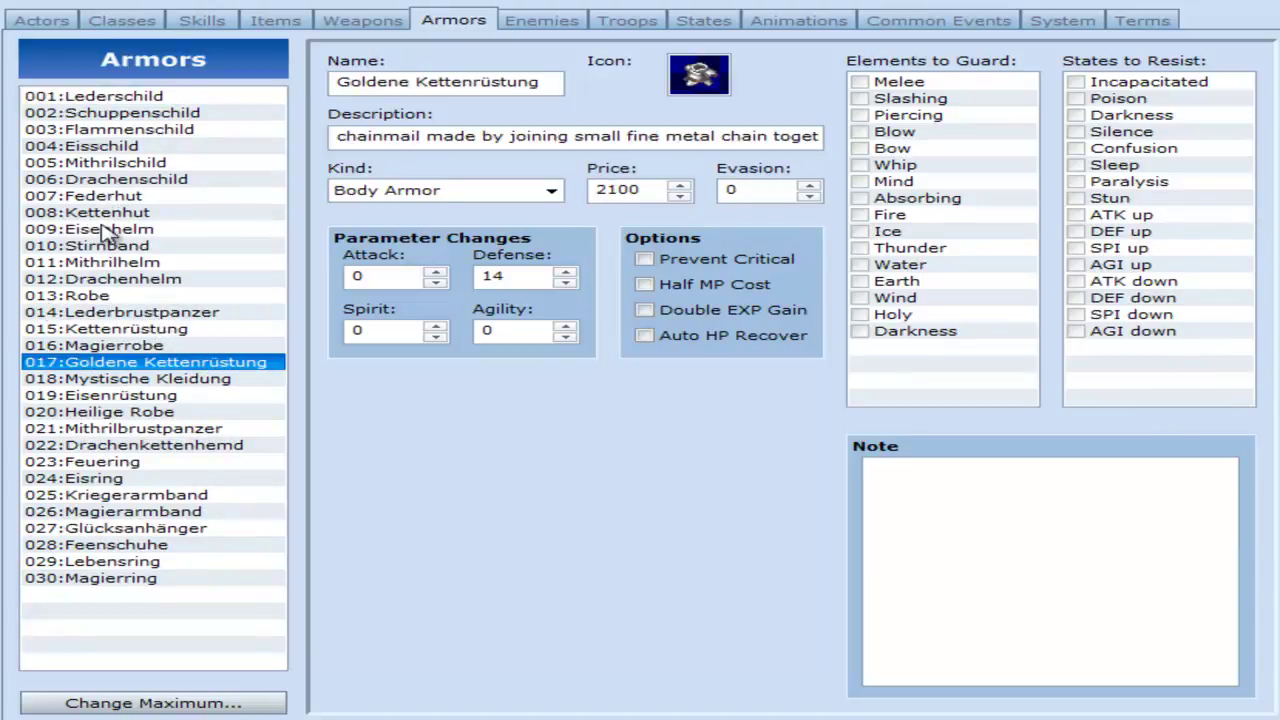
pyautogui.click(122, 327)
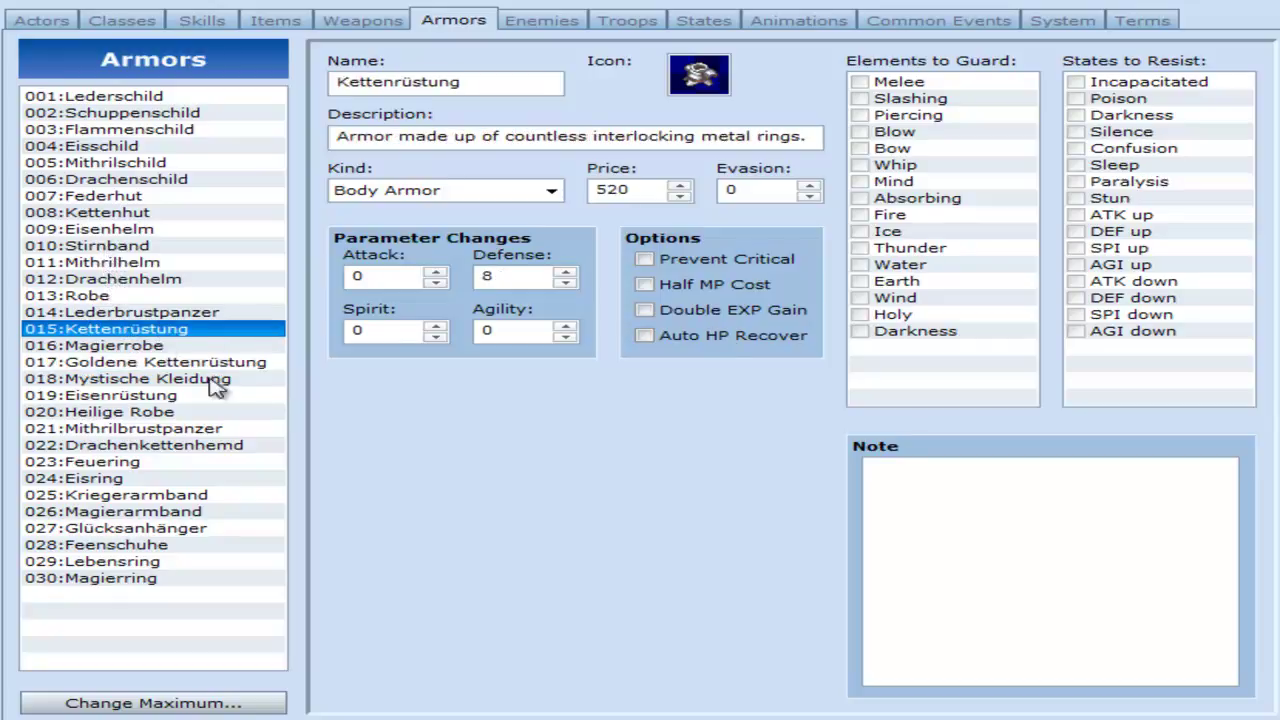
pyautogui.click(170, 345)
pyautogui.click(177, 362)
pyautogui.tripleClick(553, 87)
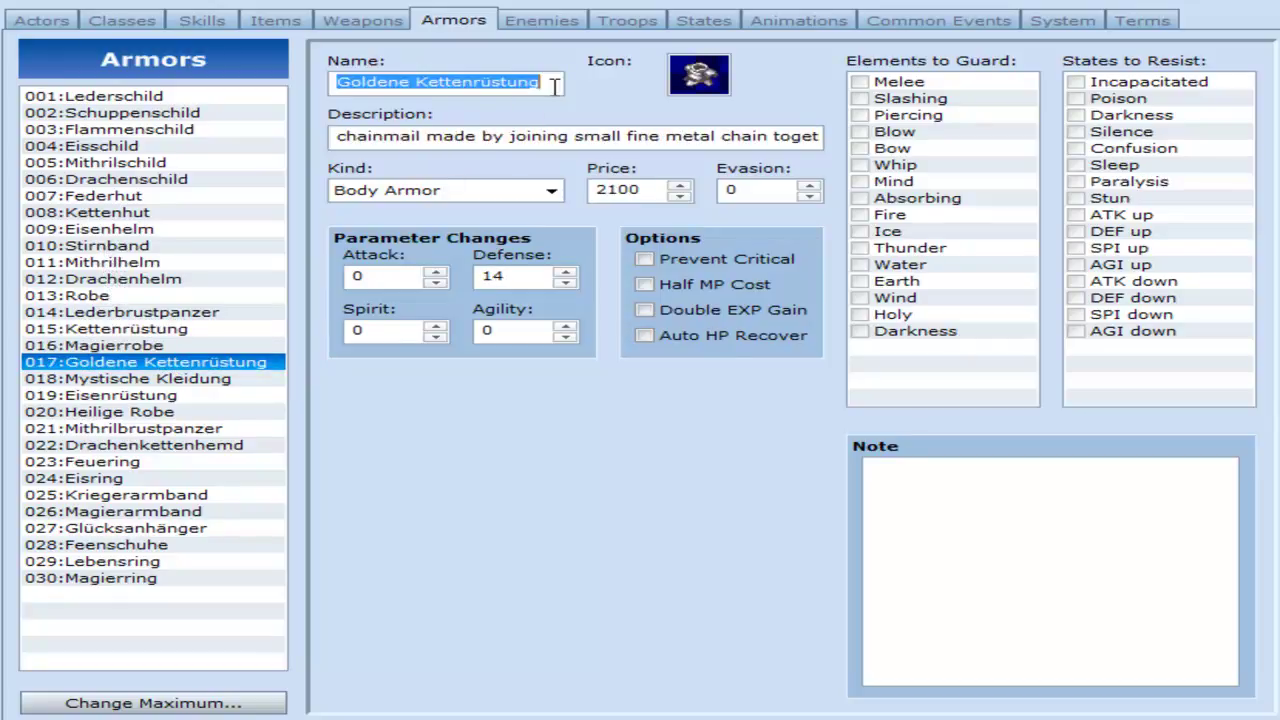
pyautogui.click(555, 85)
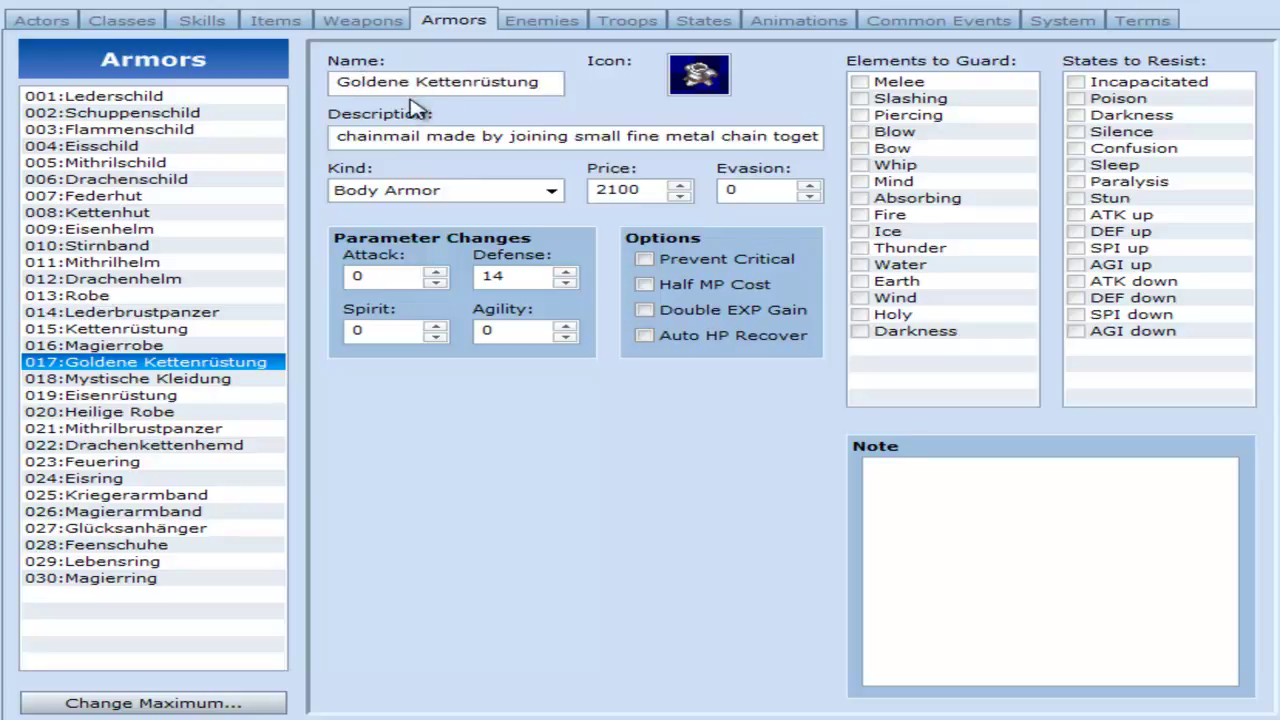
# Step: Examine the name, description, kind choices and price of the Lederschild armor, keeping its kind as Shield
pyautogui.click(140, 96)
pyautogui.tripleClick(485, 87)
pyautogui.click(485, 87)
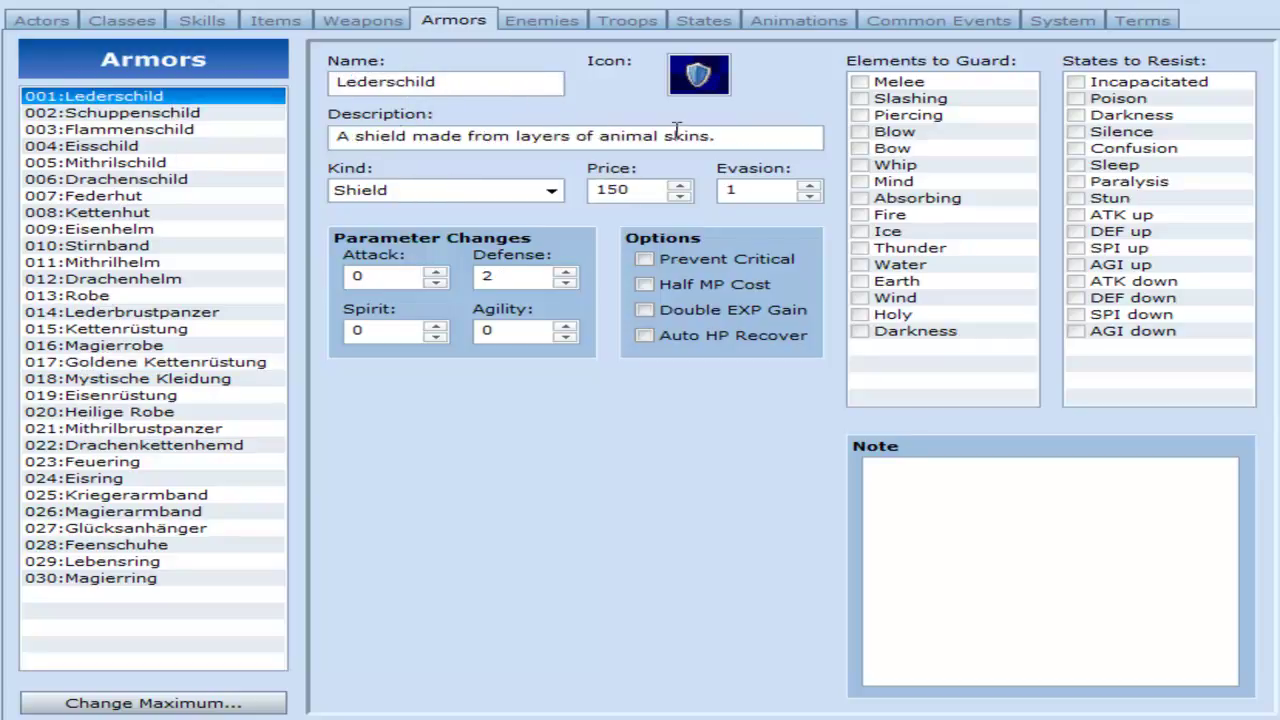
pyautogui.click(752, 133)
pyautogui.click(430, 192)
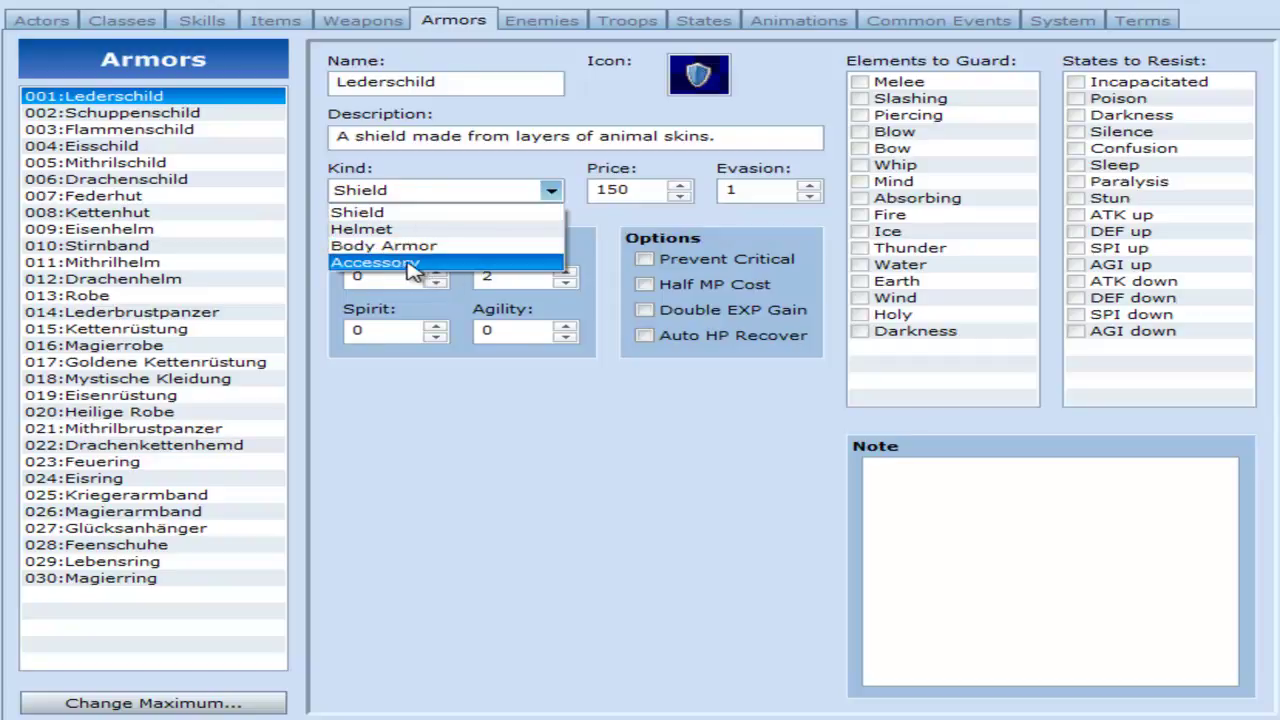
pyautogui.click(402, 212)
pyautogui.click(637, 190)
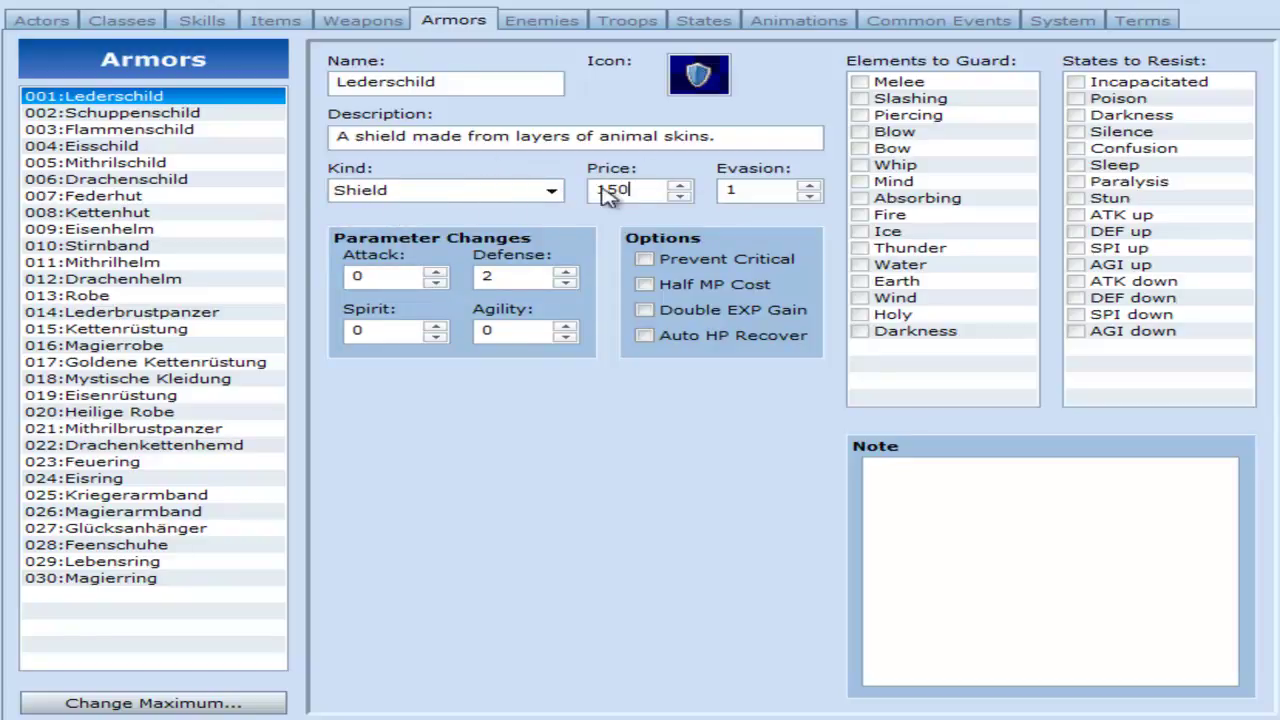
# Step: Compare the prices of the shields from Lederschild through Flammenschild and Mithrilschild to Drachenschild
pyautogui.click(203, 114)
pyautogui.press('Up')
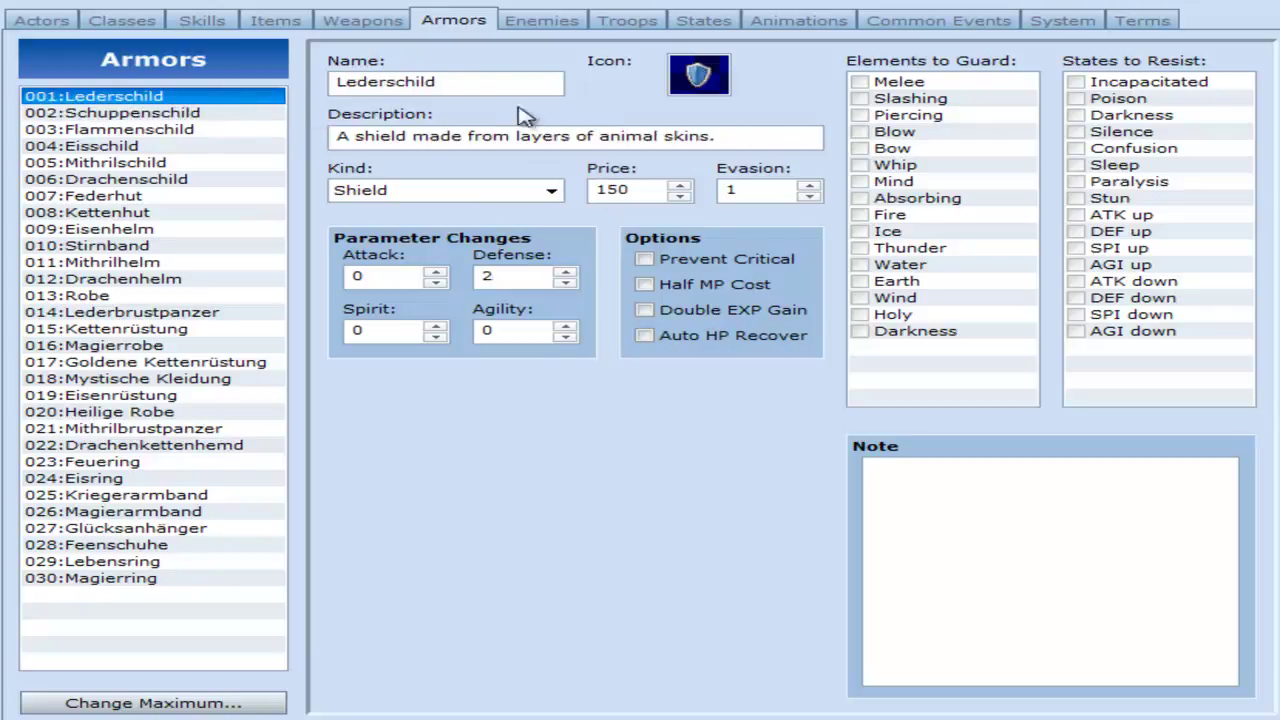
pyautogui.click(206, 130)
pyautogui.write('00')
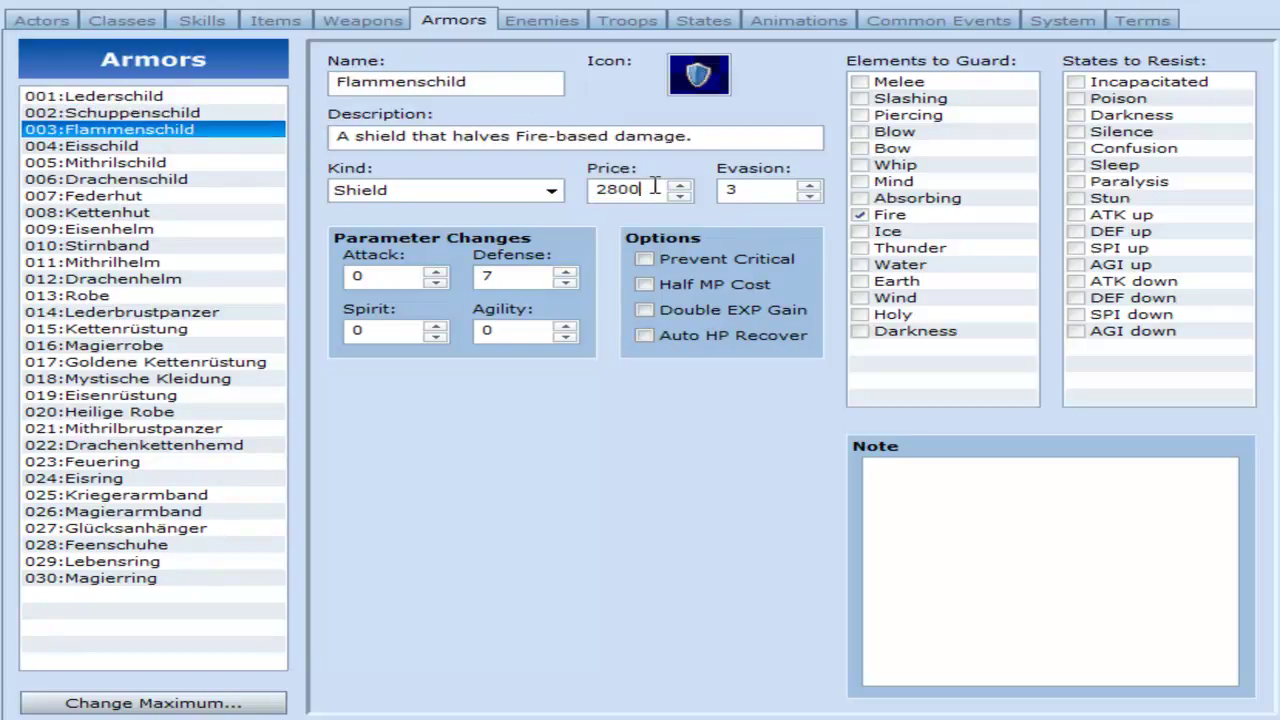
pyautogui.click(128, 146)
pyautogui.click(155, 165)
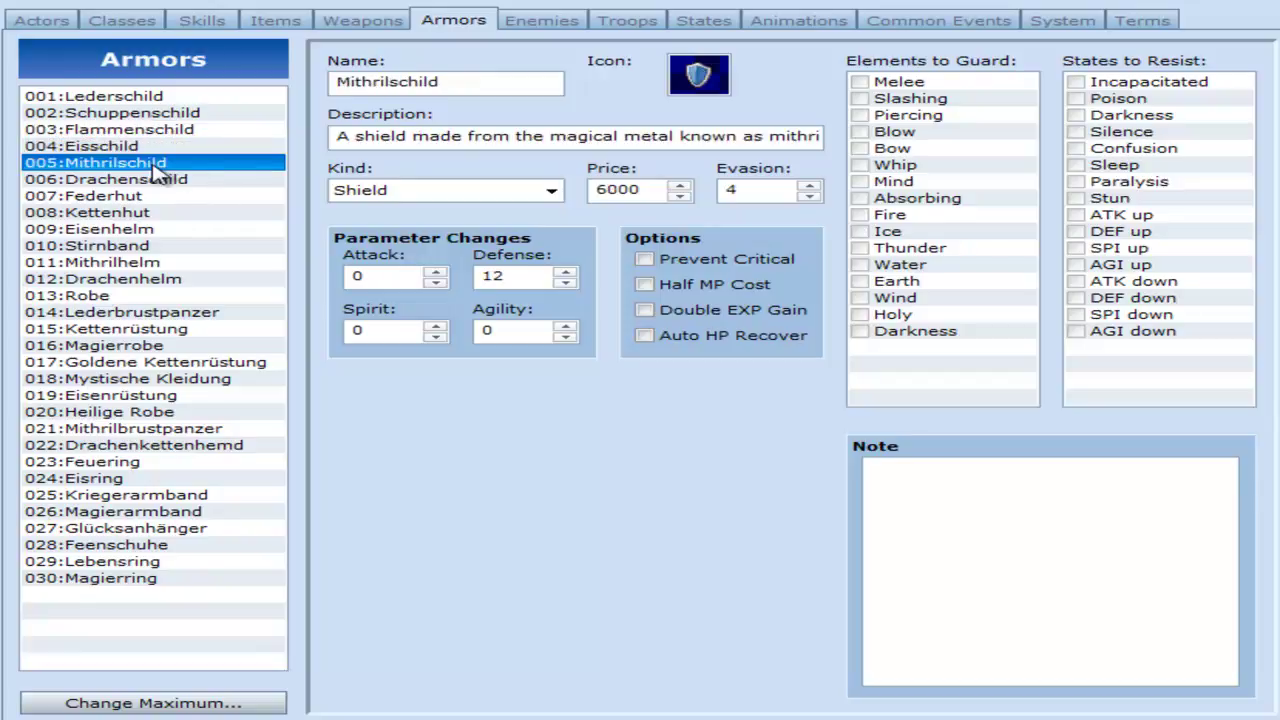
pyautogui.click(215, 175)
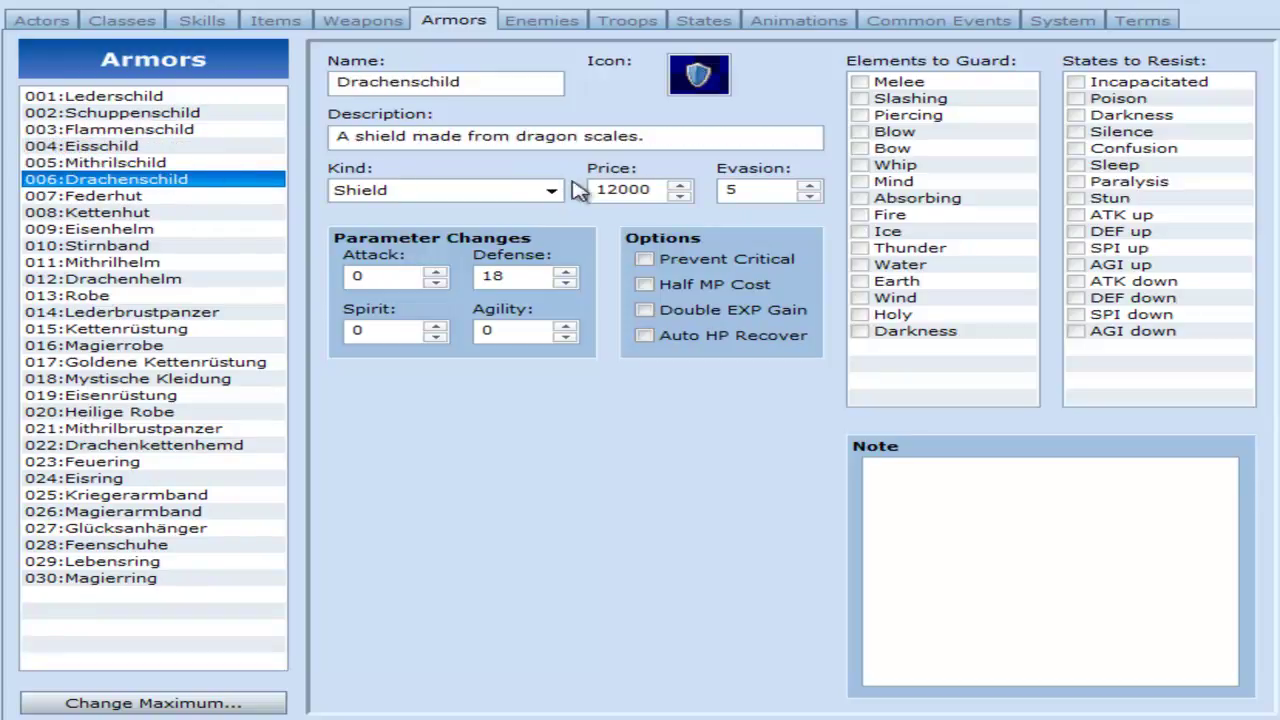
# Step: Read the explanation of the Evasion setting for the Lederschild armor, keeping its evasion at 1
pyautogui.click(660, 189)
pyautogui.click(85, 97)
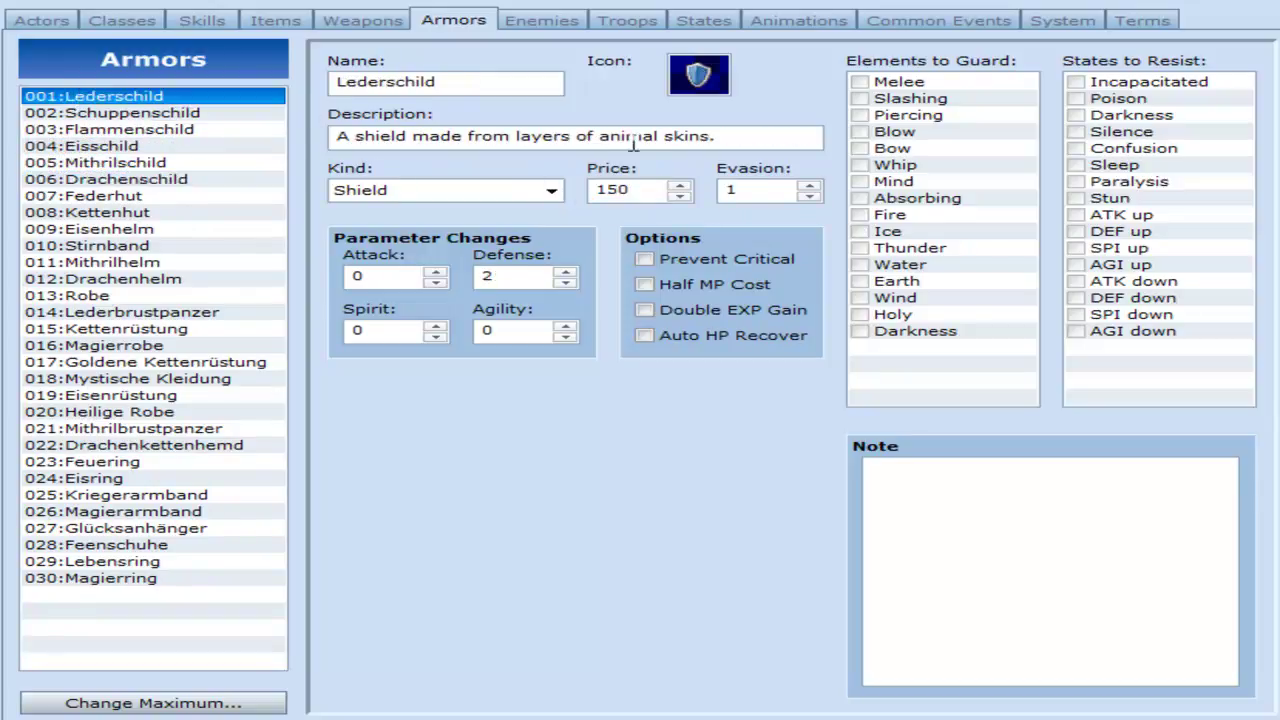
pyautogui.rightClick(757, 189)
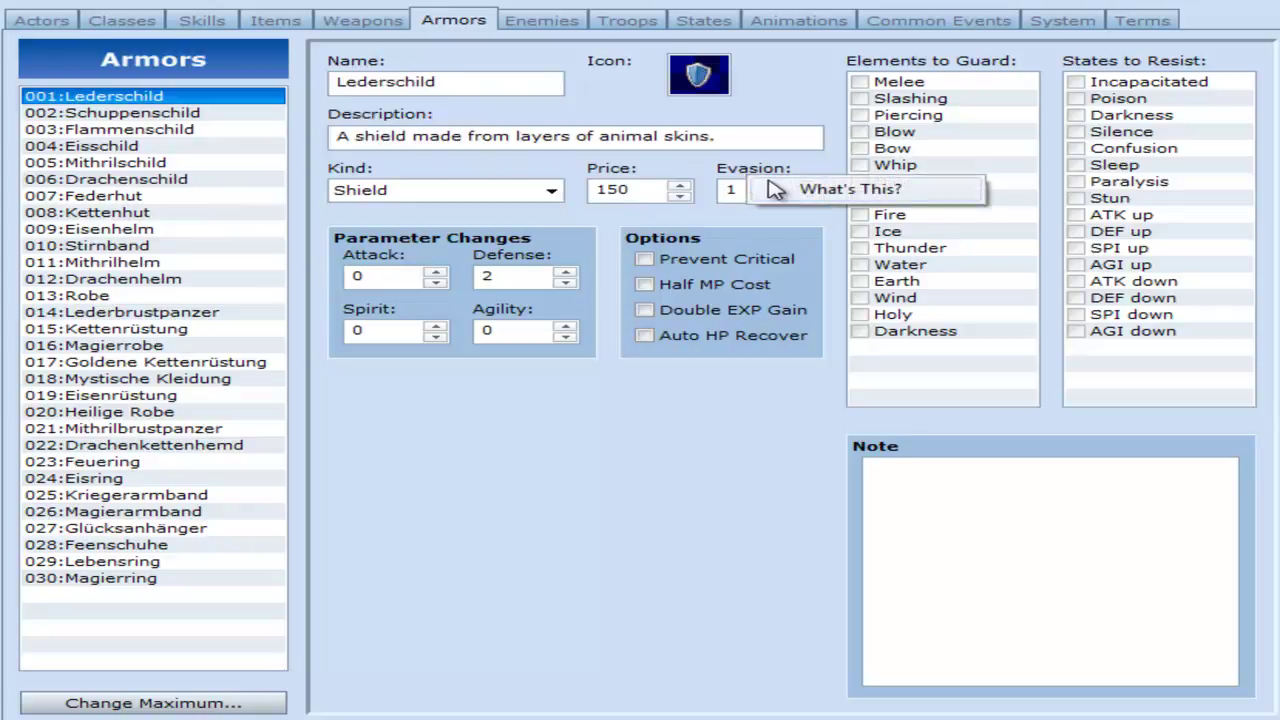
pyautogui.click(775, 190)
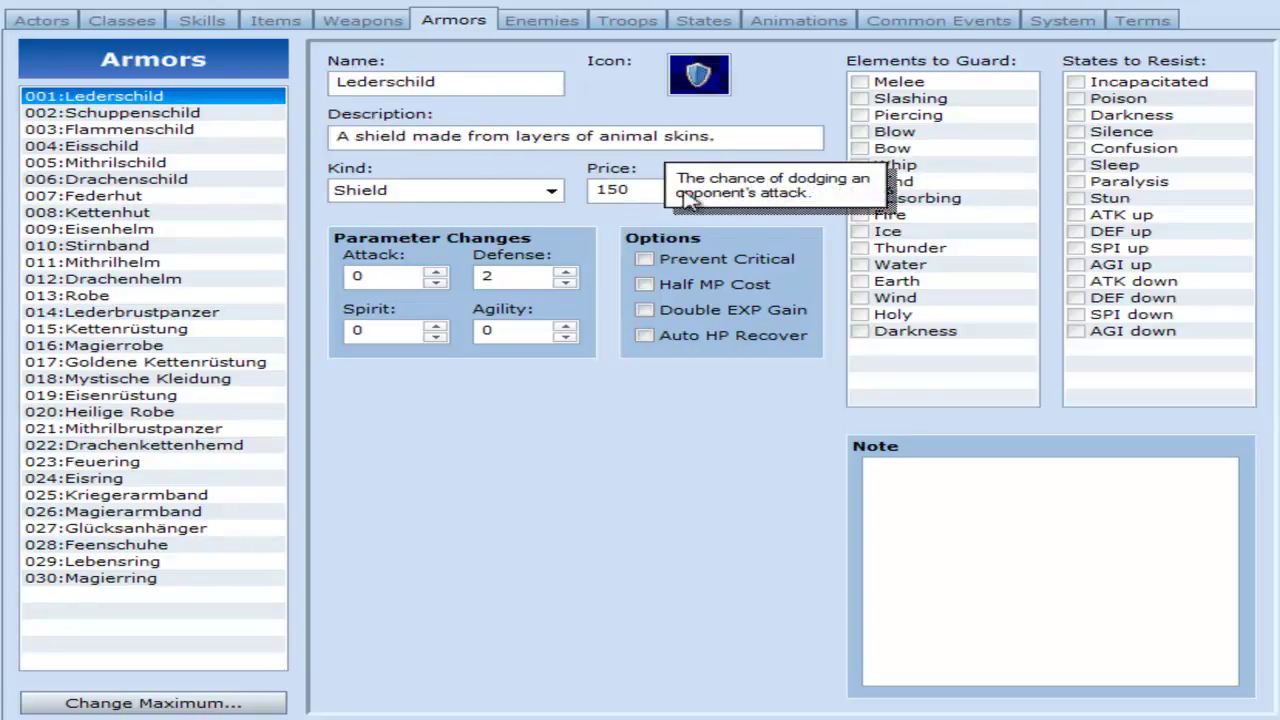
pyautogui.click(692, 198)
pyautogui.write('1')
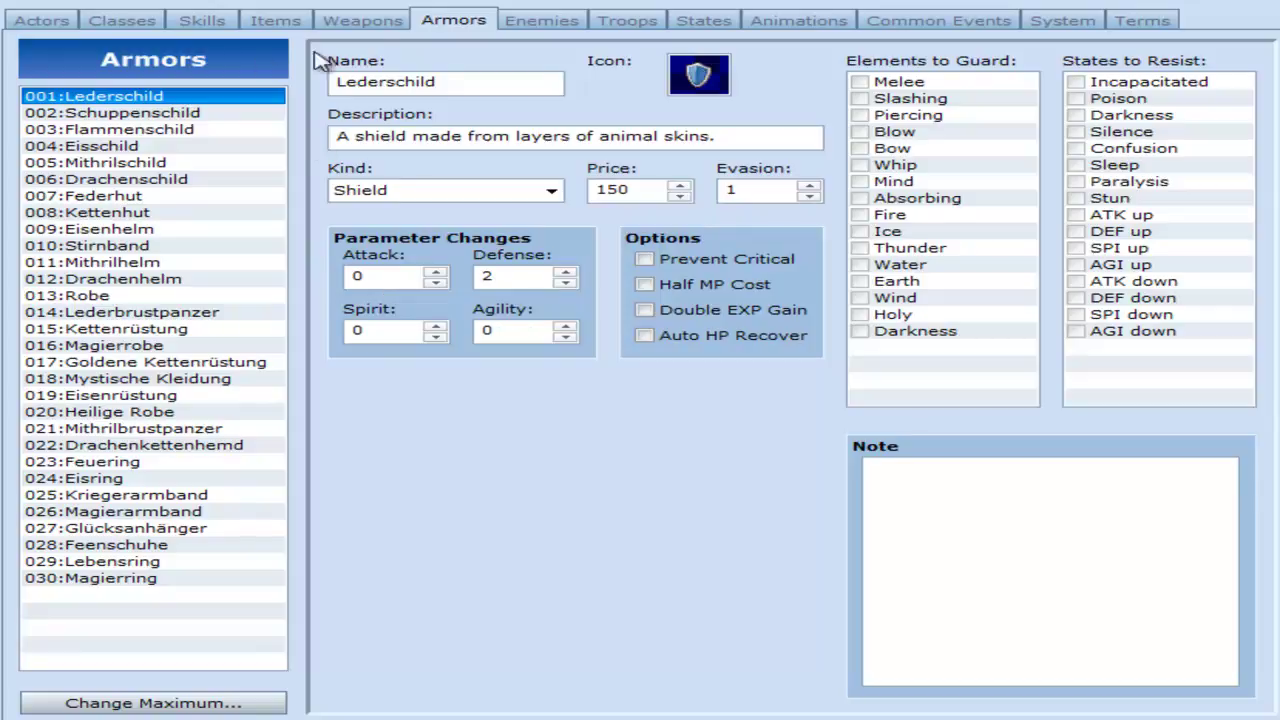
# Step: Glance at the weapons, read the explanation of the armor option Prevent Critical, and point out Half MP Cost
pyautogui.click(364, 24)
pyautogui.click(442, 24)
pyautogui.rightClick(680, 262)
pyautogui.click(745, 276)
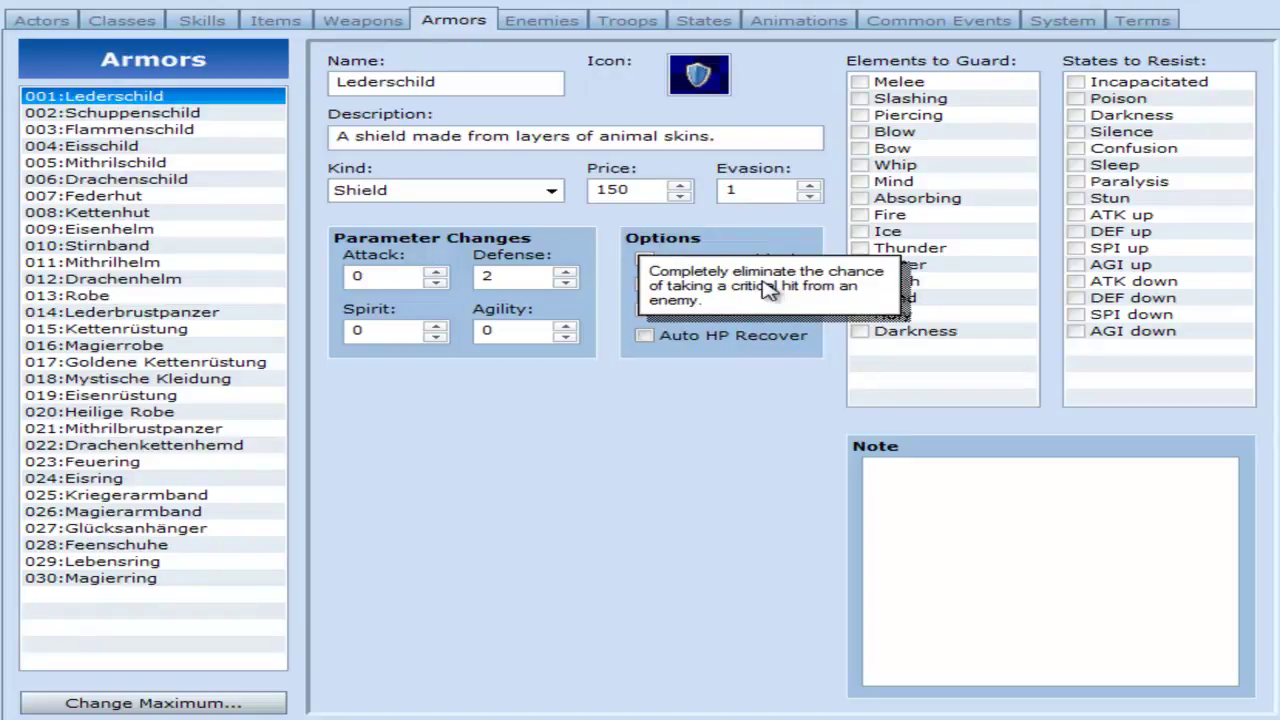
pyautogui.click(678, 452)
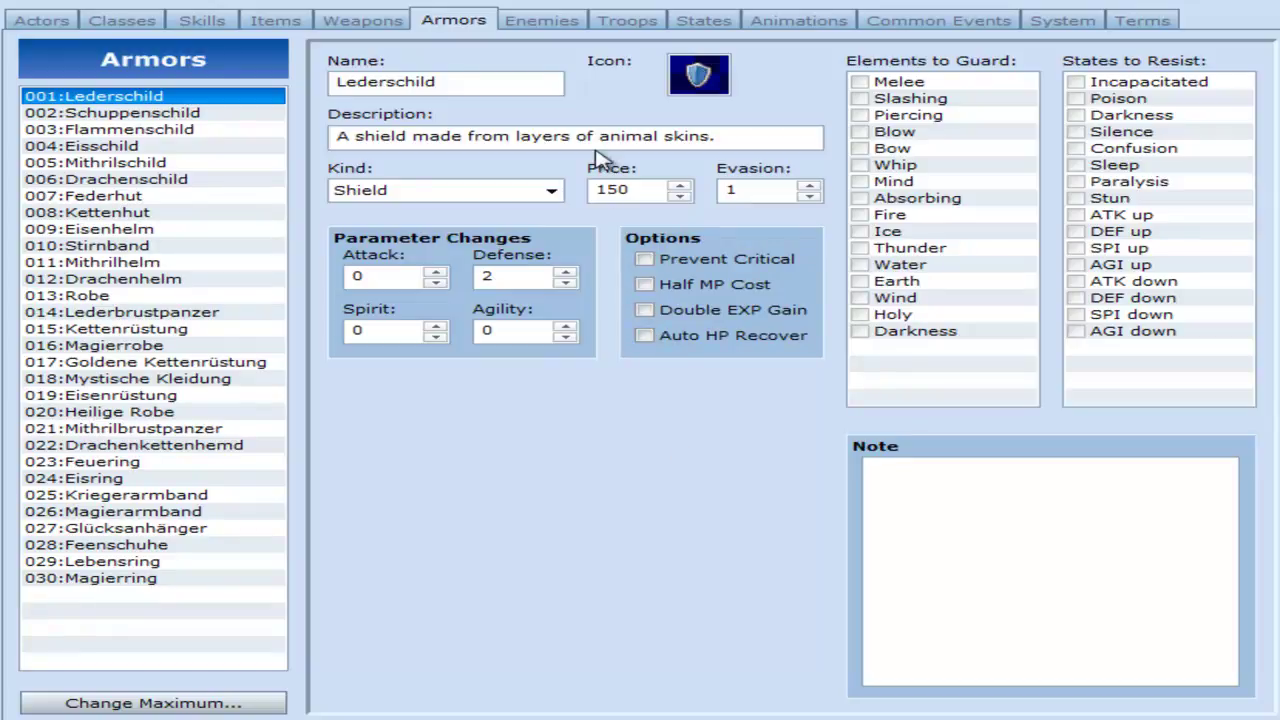
pyautogui.rightClick(693, 284)
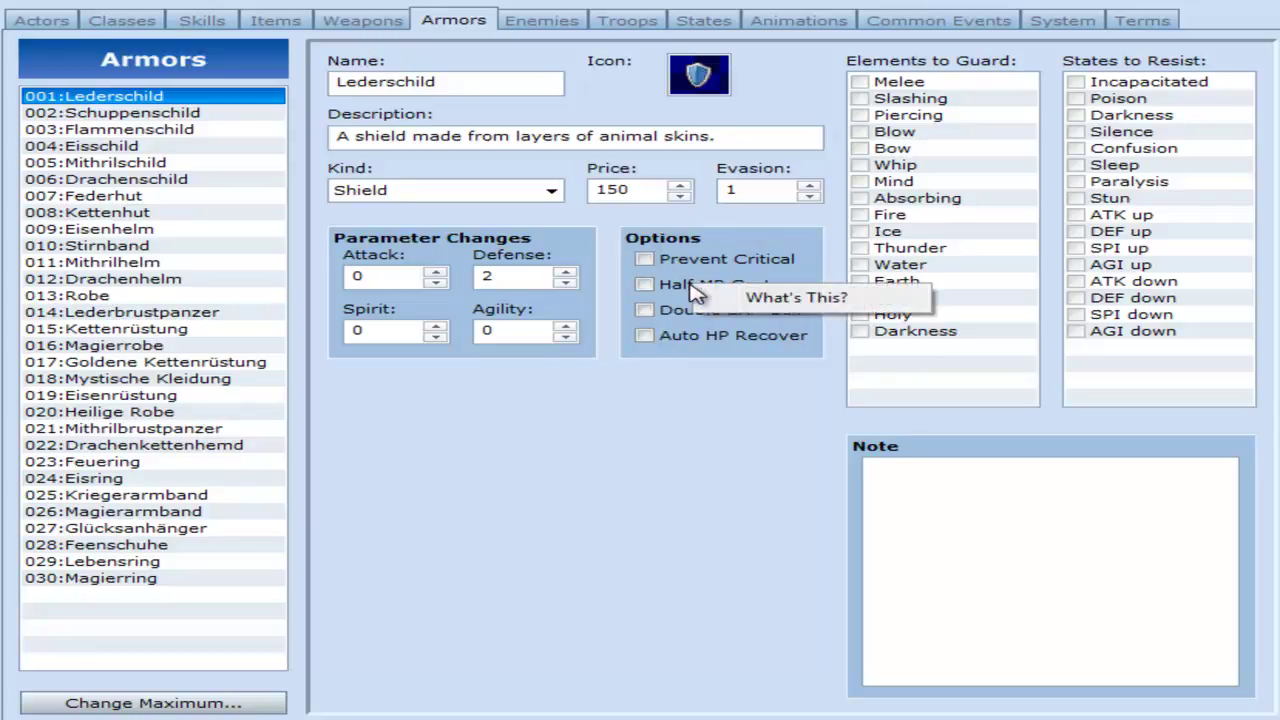
pyautogui.click(715, 330)
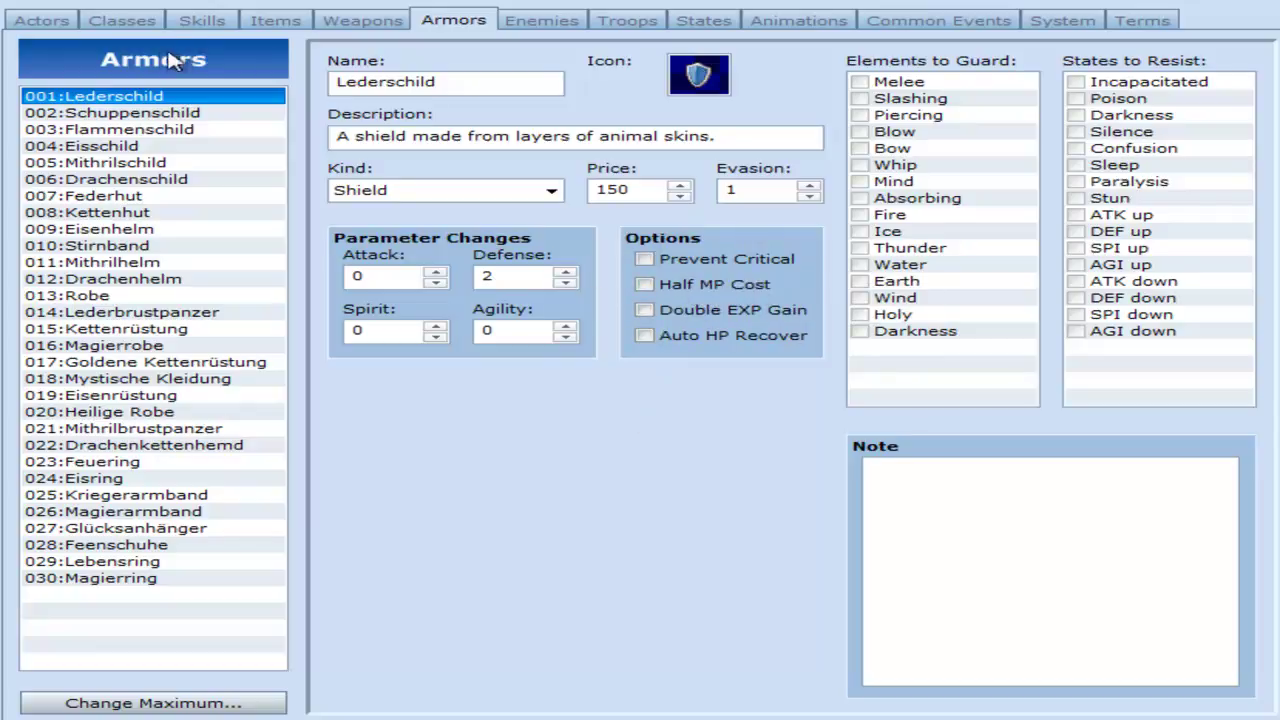
# Step: Examine the MP cost of the Wiederbeleben II skill to illustrate Half MP Cost, and return to the armor settings
pyautogui.click(196, 28)
pyautogui.click(80, 113)
pyautogui.click(150, 97)
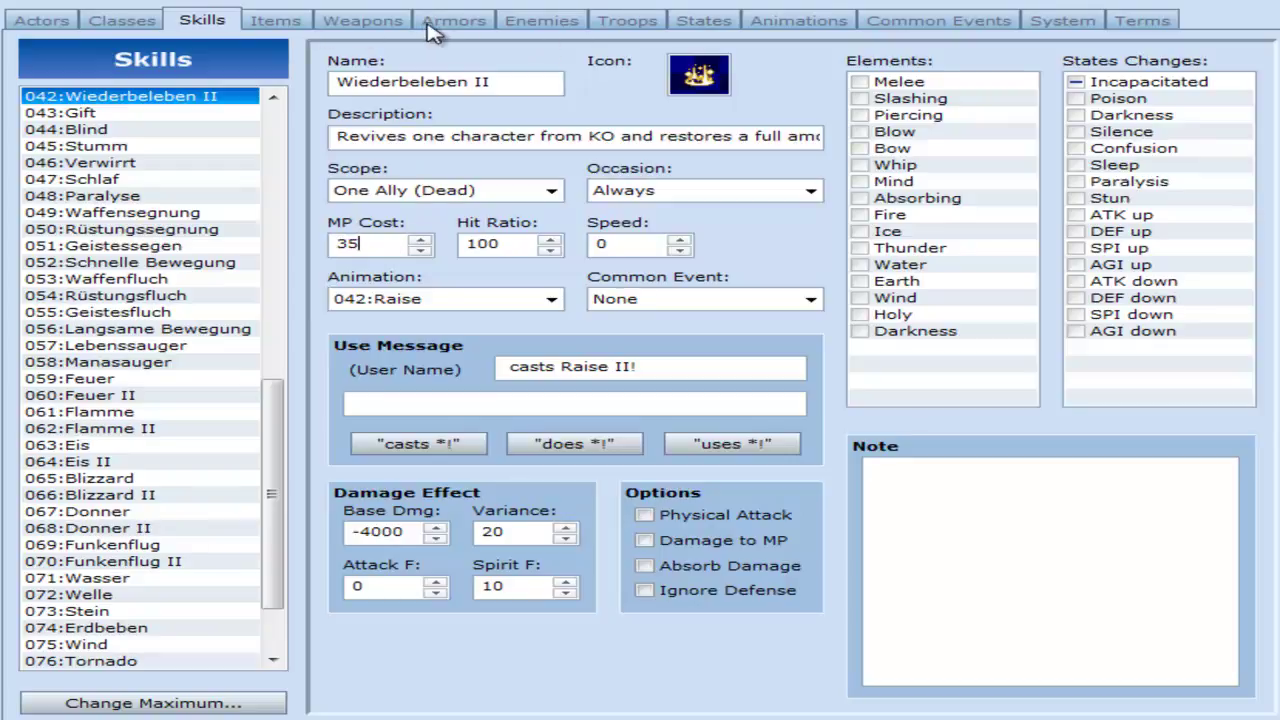
pyautogui.click(362, 20)
pyautogui.click(447, 20)
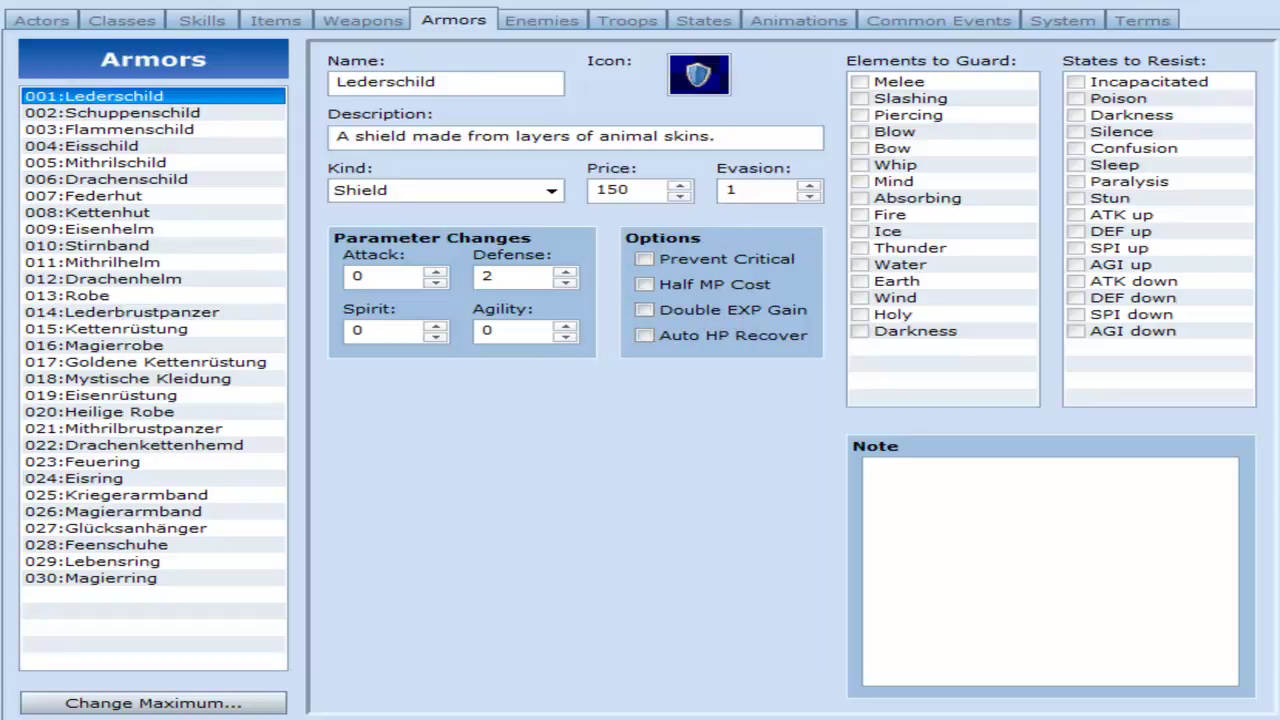
# Step: Review the options and guarded elements of the accessories from Feuering through Lebensring to Magierring
pyautogui.click(104, 478)
pyautogui.press('Up')
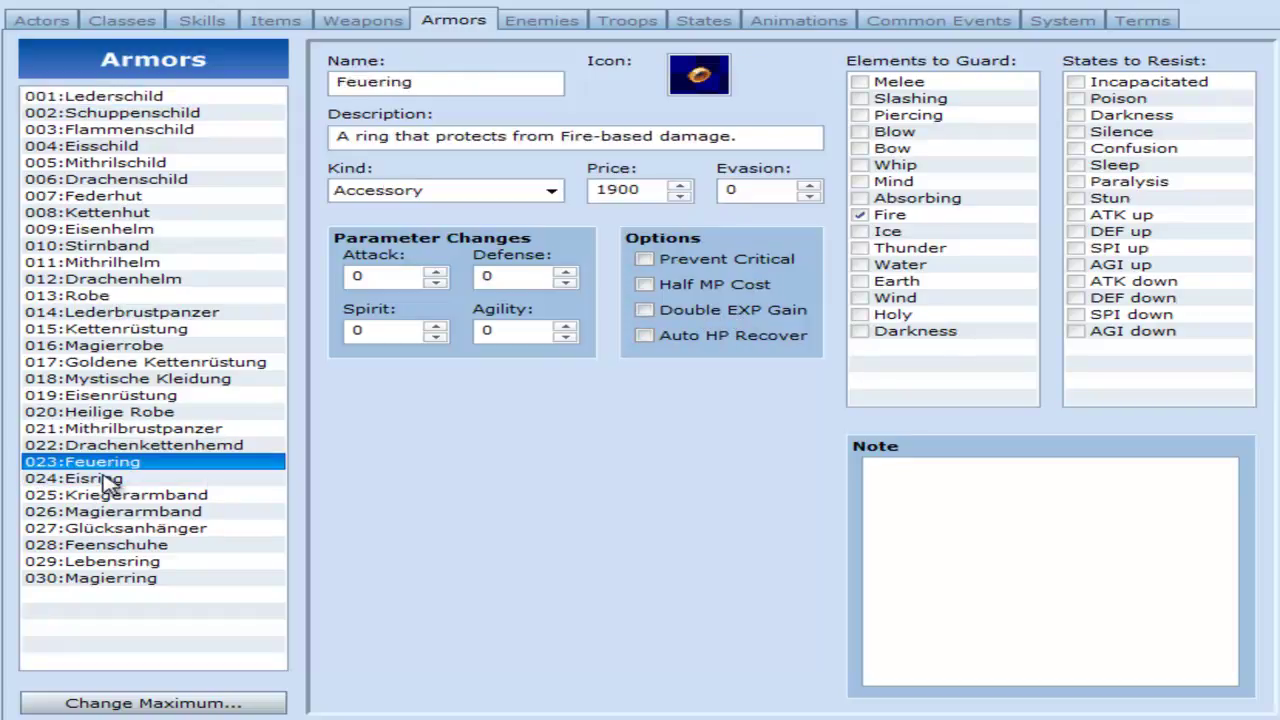
pyautogui.press('Down')
pyautogui.press('Down')
pyautogui.press('Down')
pyautogui.press('Down')
pyautogui.press('Down')
pyautogui.press('Down')
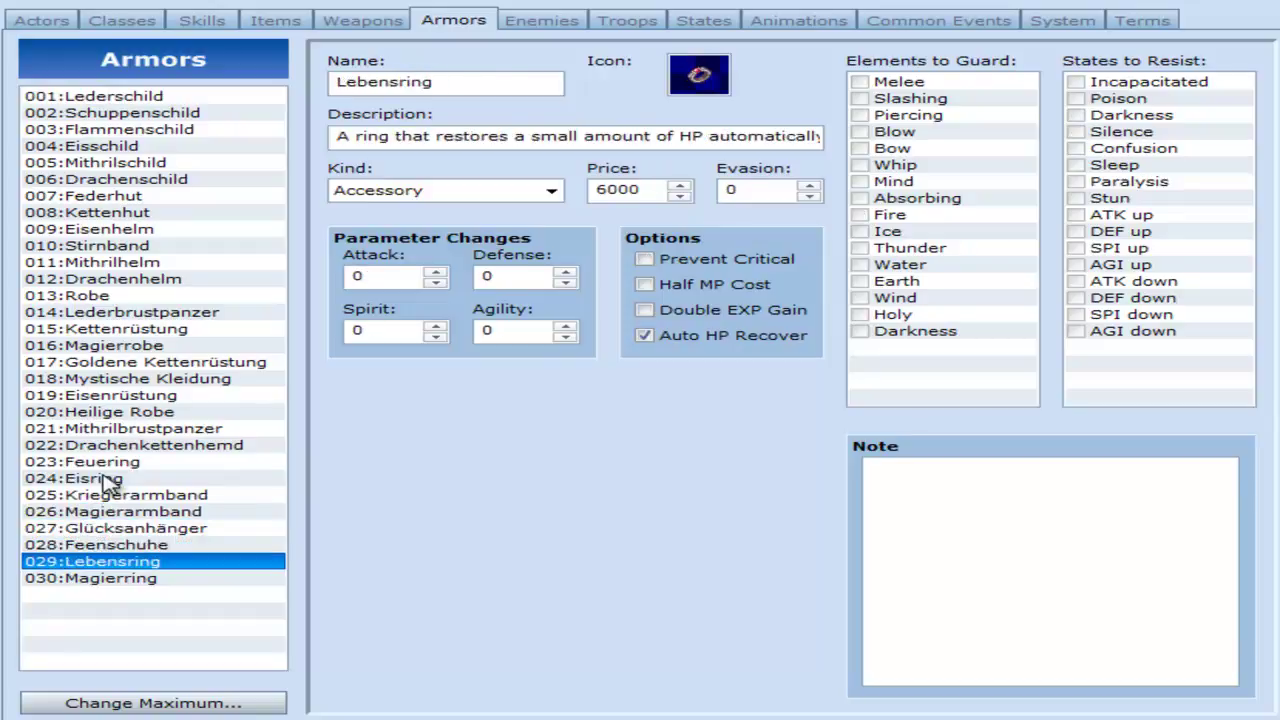
pyautogui.press('Down')
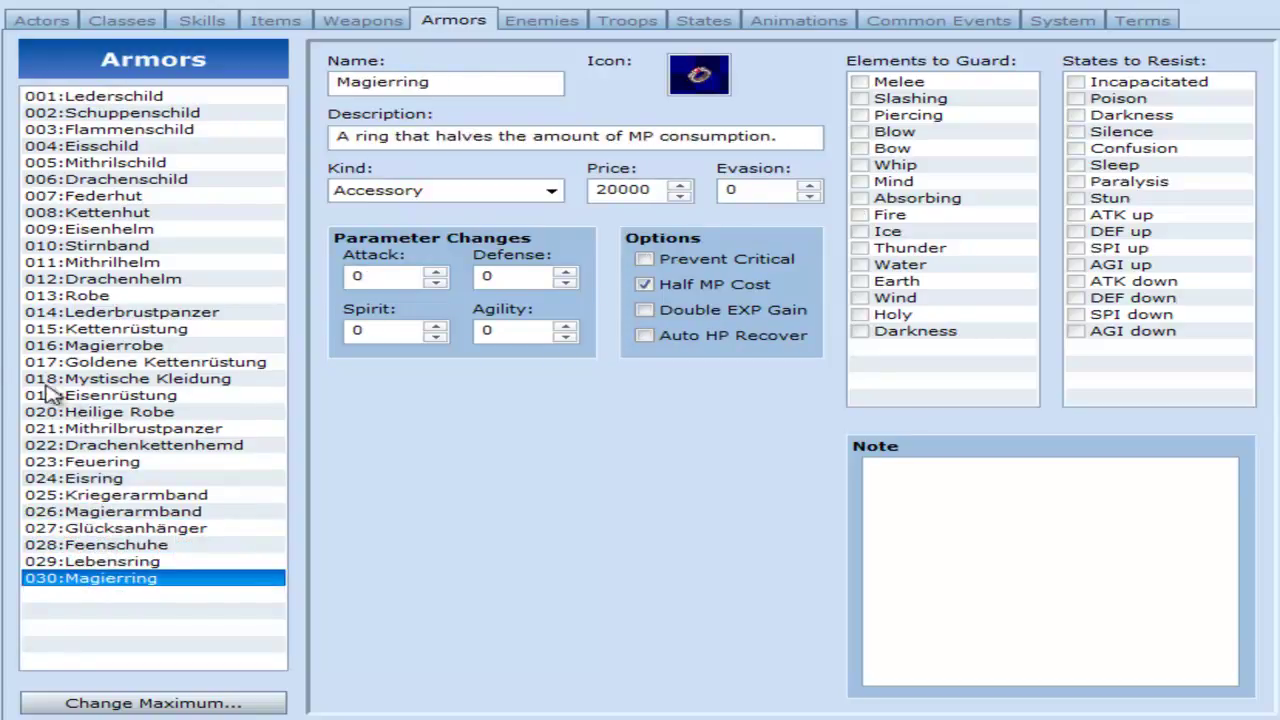
# Step: Compare the settings of Eisenhelm, Mithrilschild and Lebensring, and return to Lederschild
pyautogui.click(100, 229)
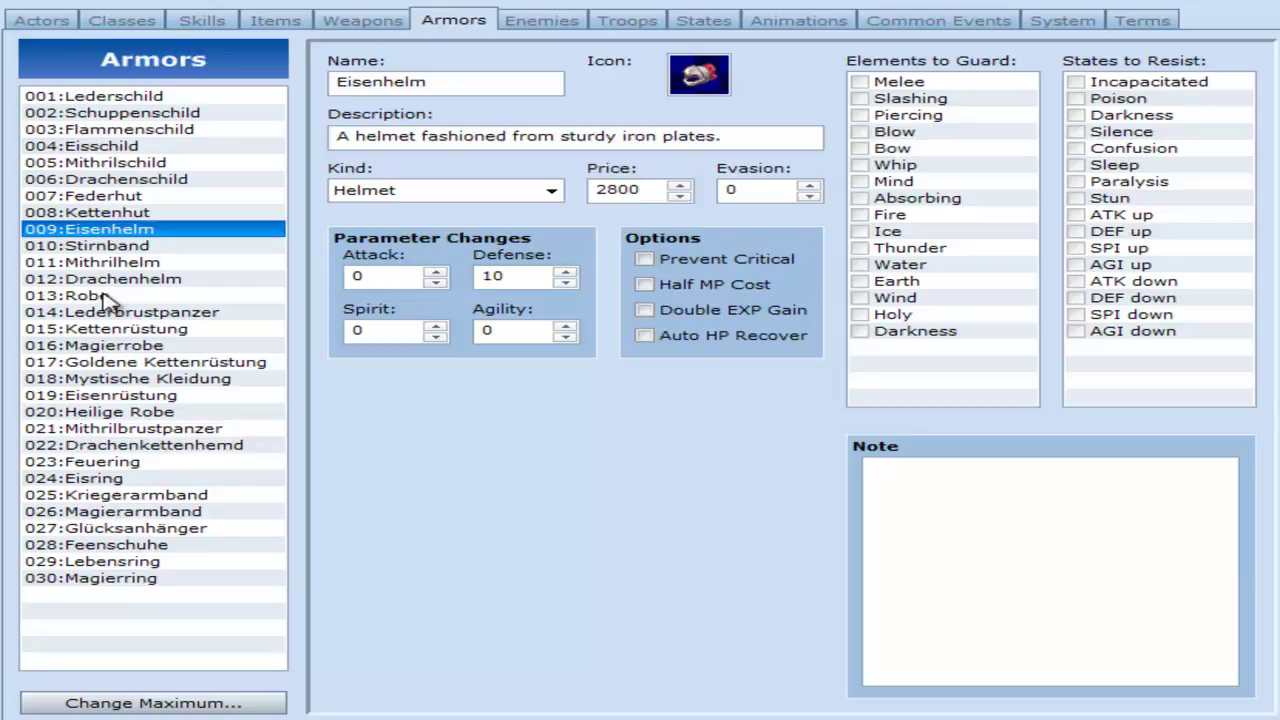
pyautogui.click(88, 163)
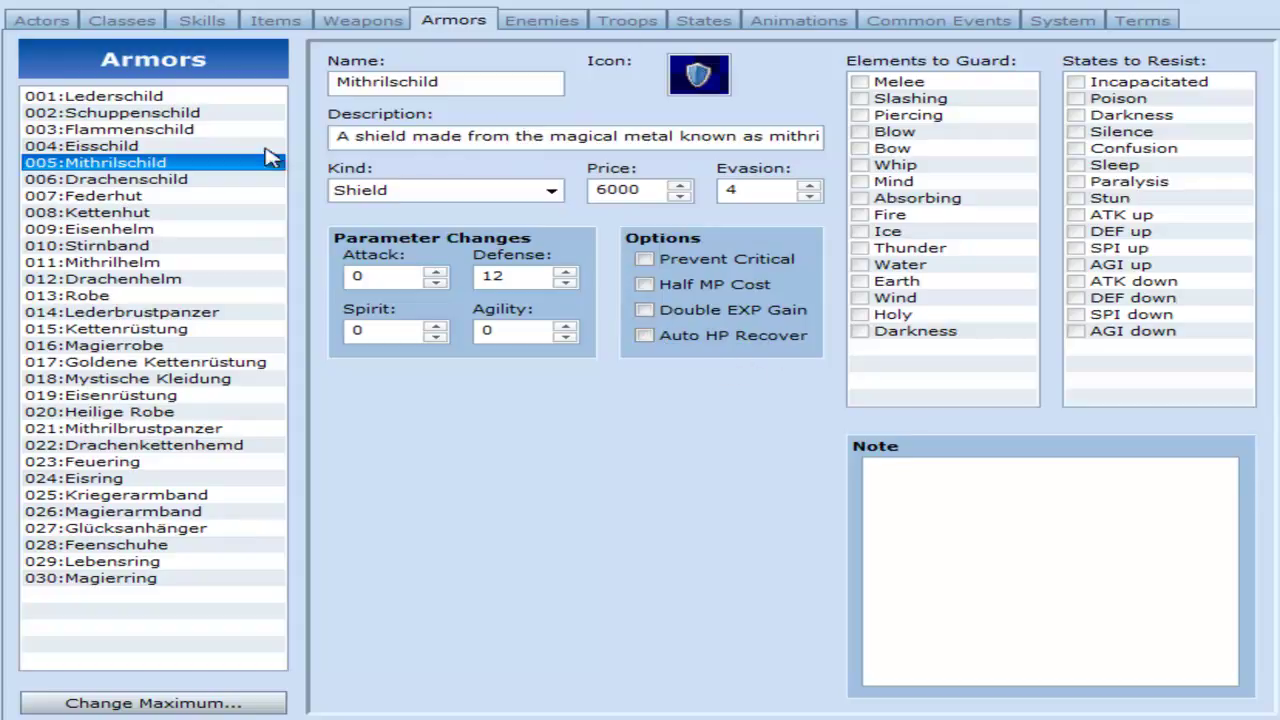
pyautogui.click(120, 563)
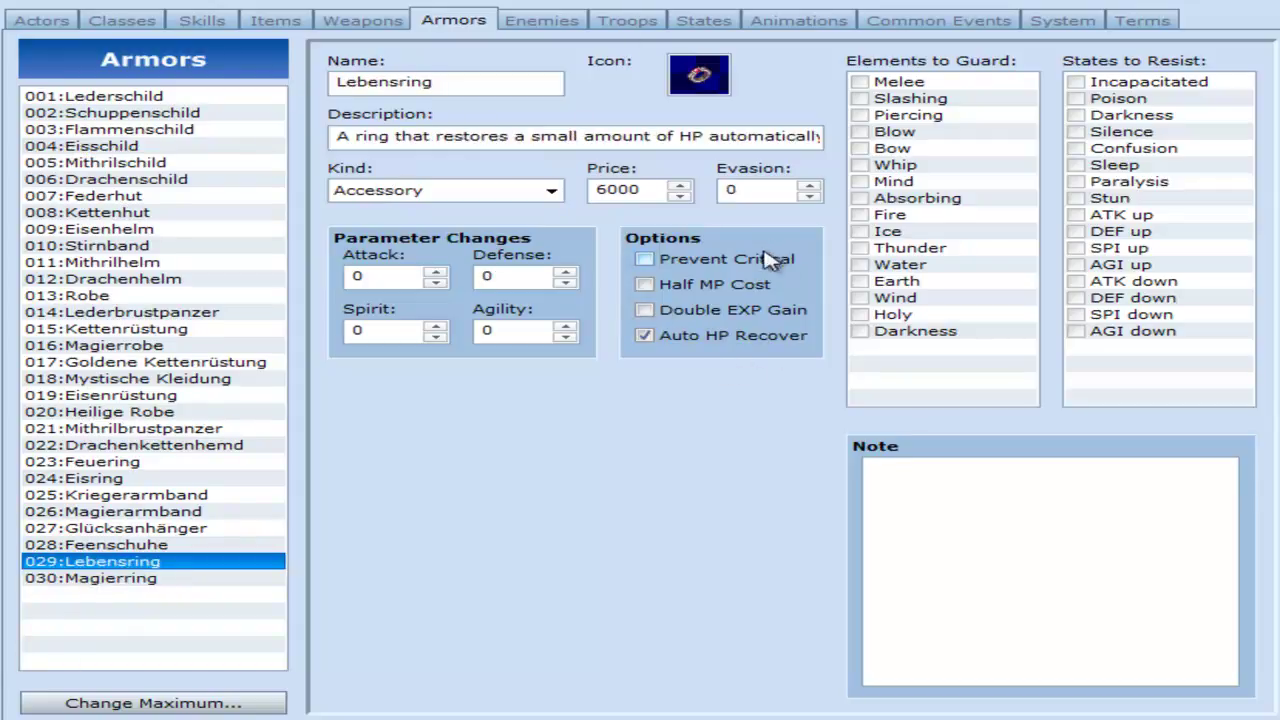
pyautogui.click(198, 97)
# Step: Examine Lederschild's elements to guard and states to resist between two looks at the first enemy's settings
pyautogui.click(538, 22)
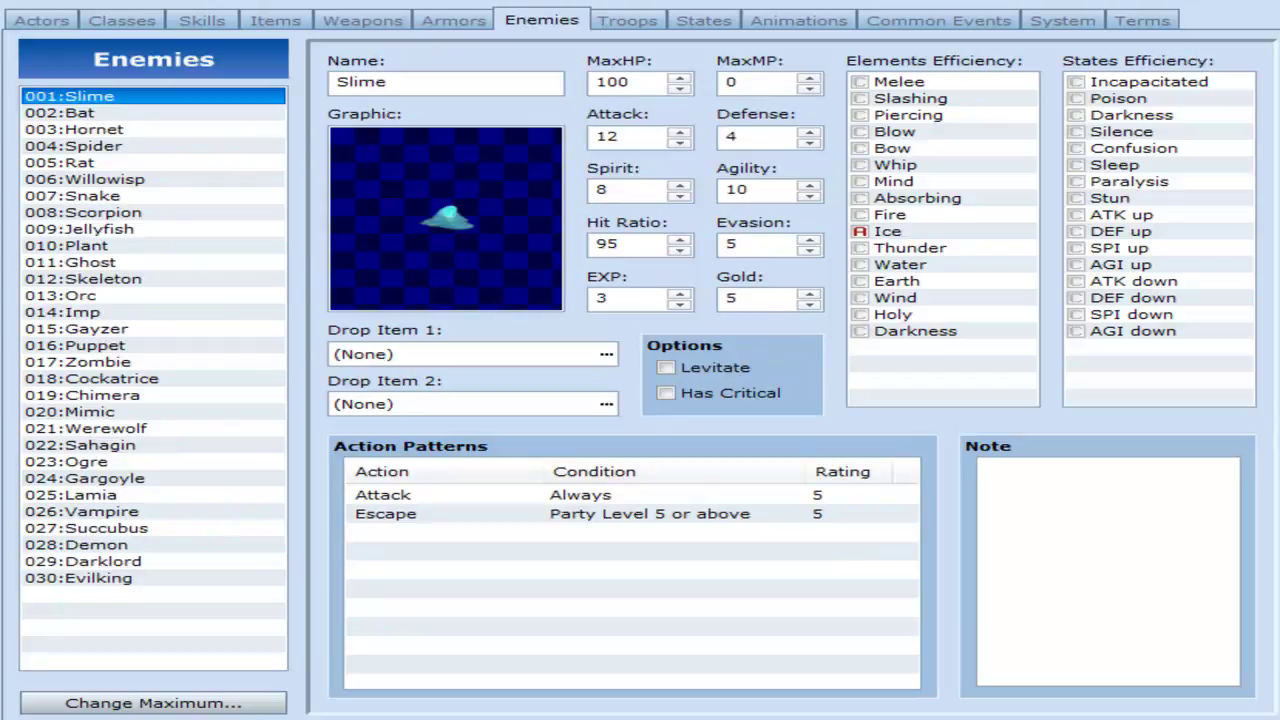
pyautogui.click(482, 20)
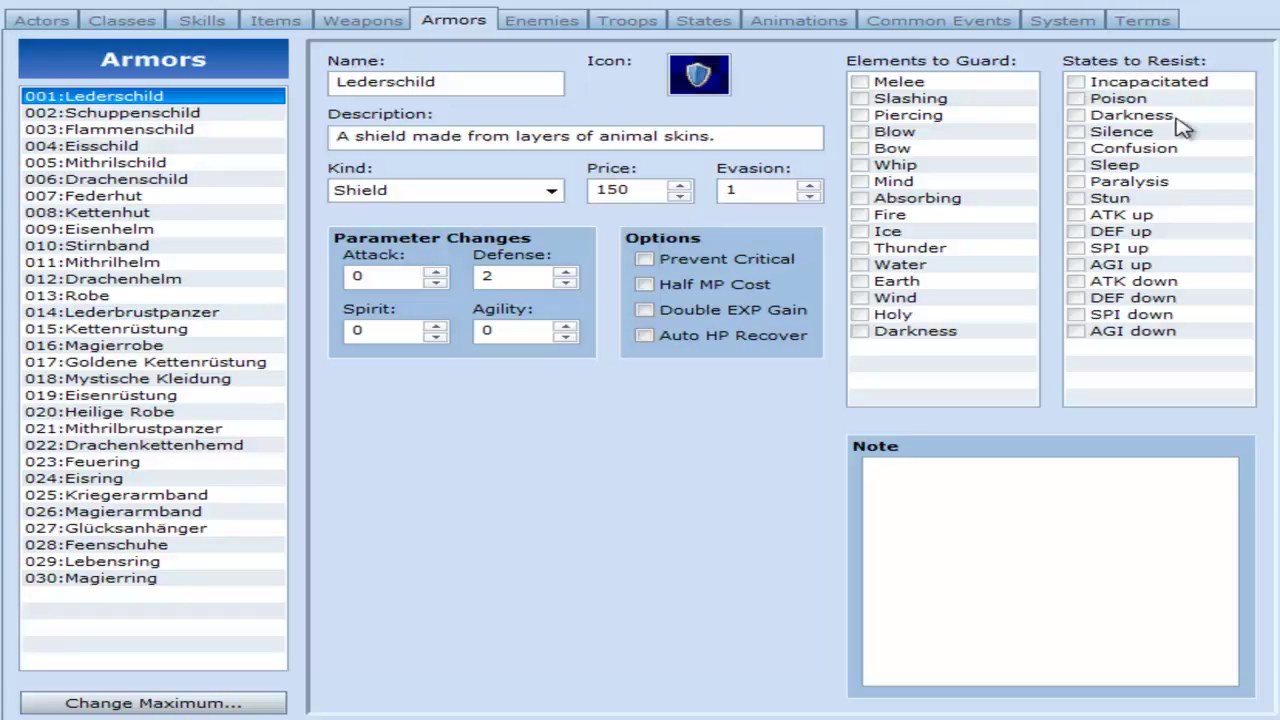
pyautogui.click(543, 18)
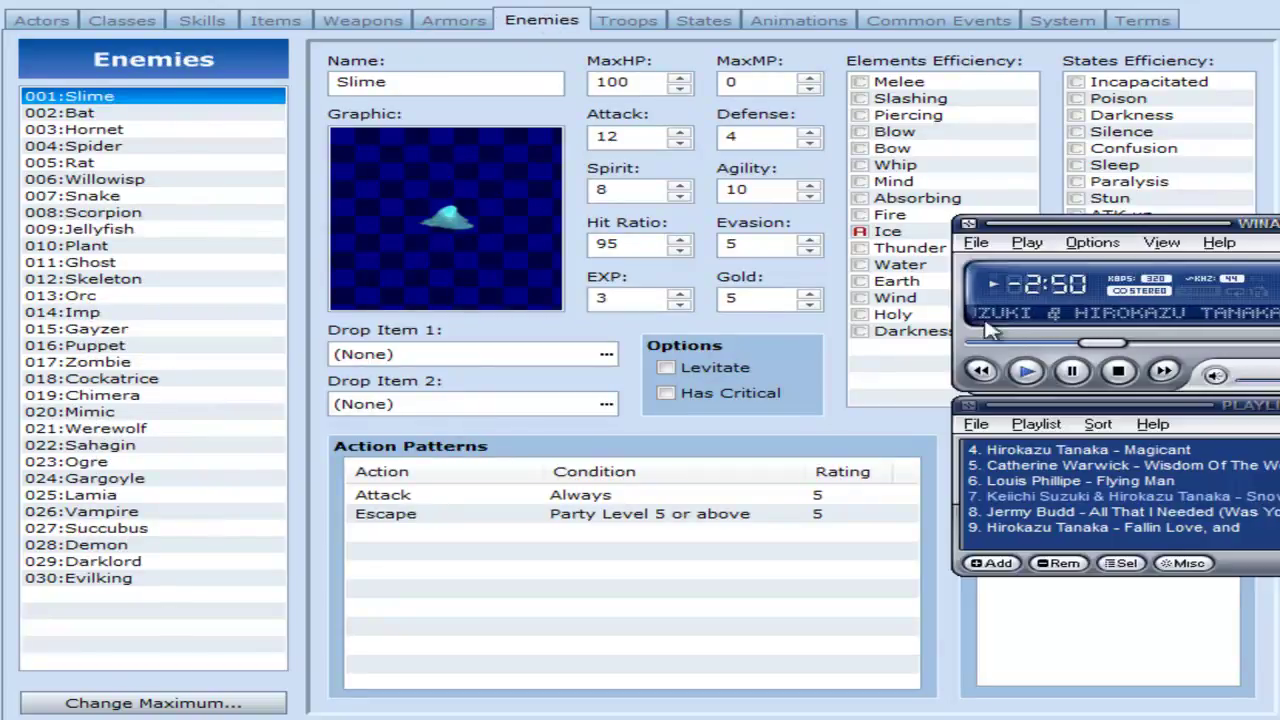
pyautogui.click(586, 669)
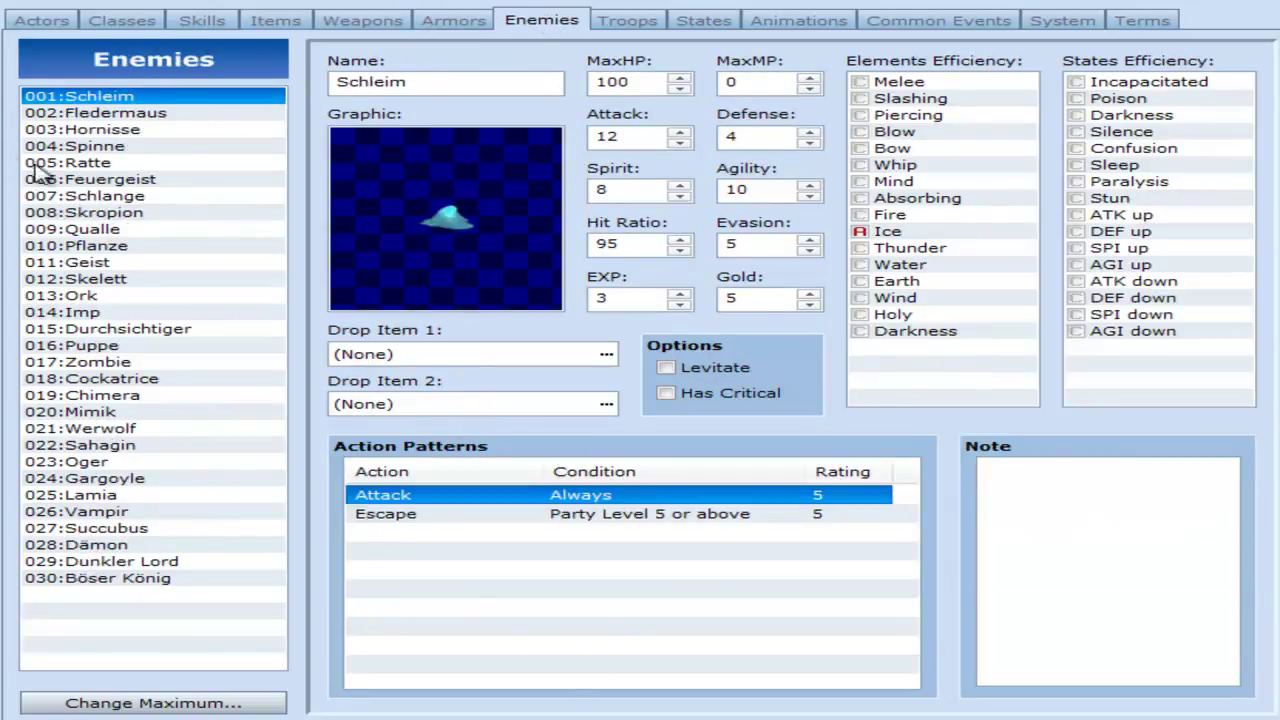
# Step: Compare the stats, element efficiencies and action patterns of the Schleim and Fledermaus enemies
pyautogui.click(115, 98)
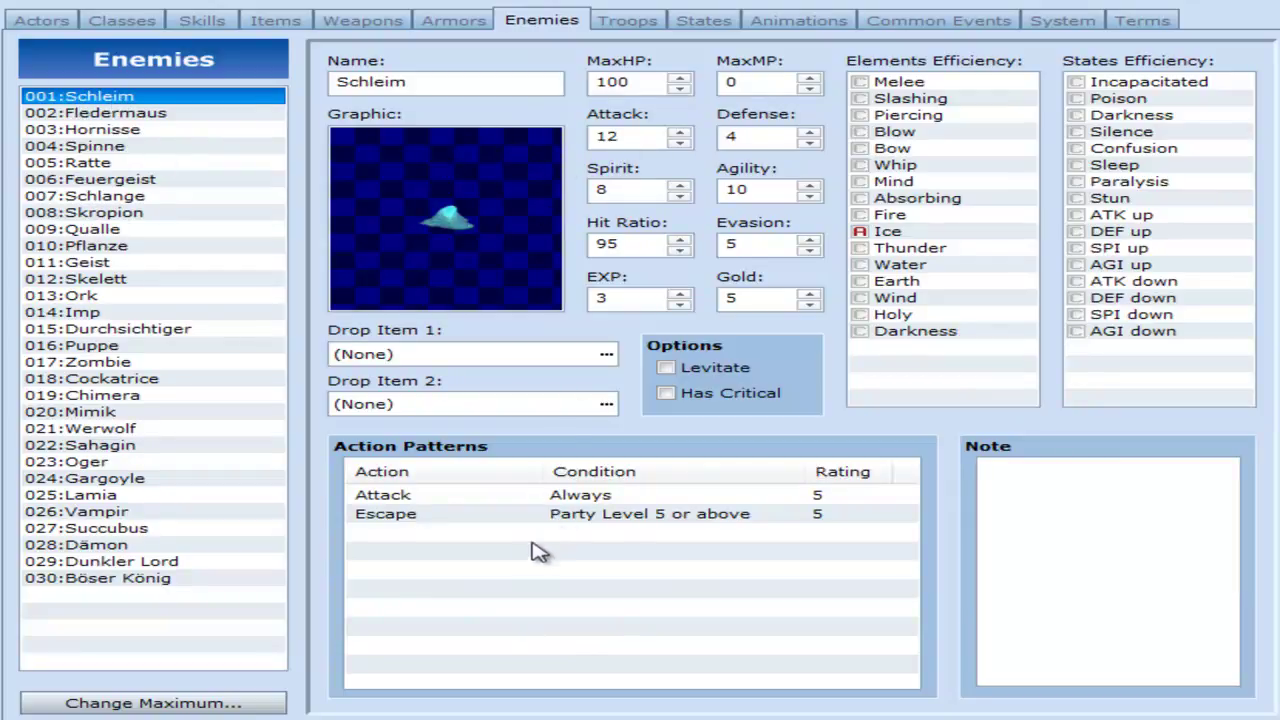
pyautogui.click(154, 112)
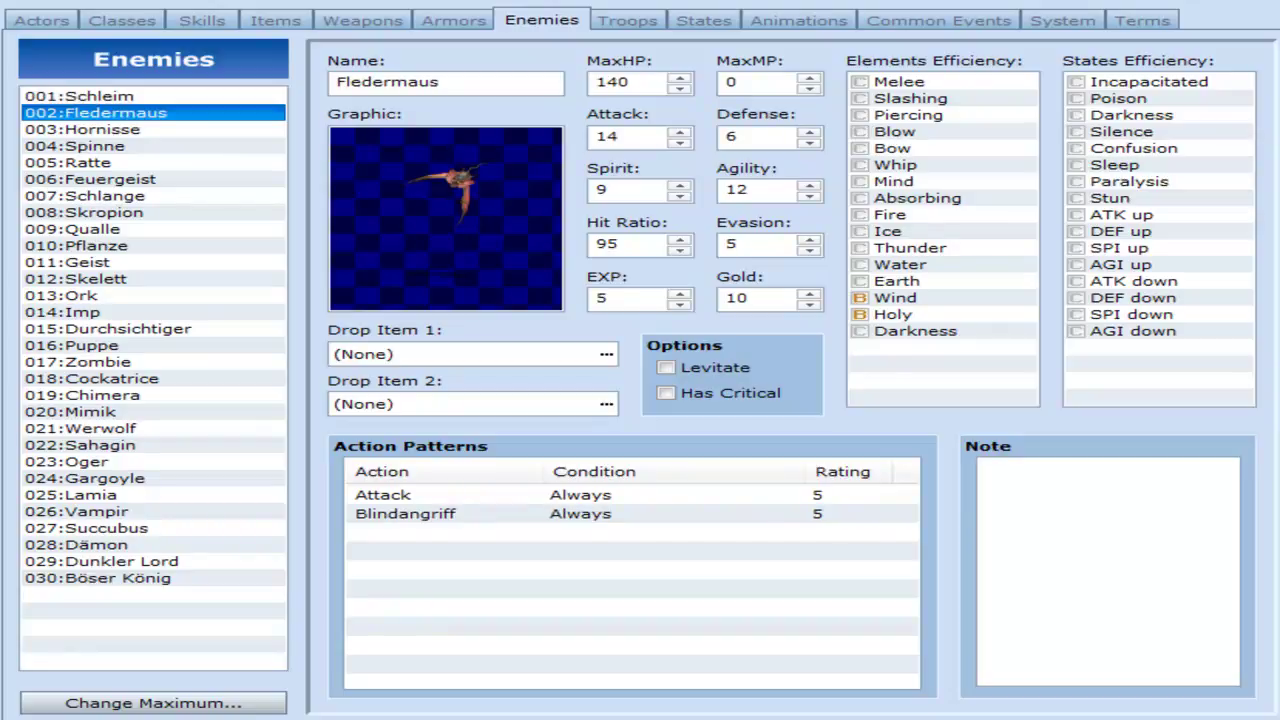
pyautogui.click(154, 96)
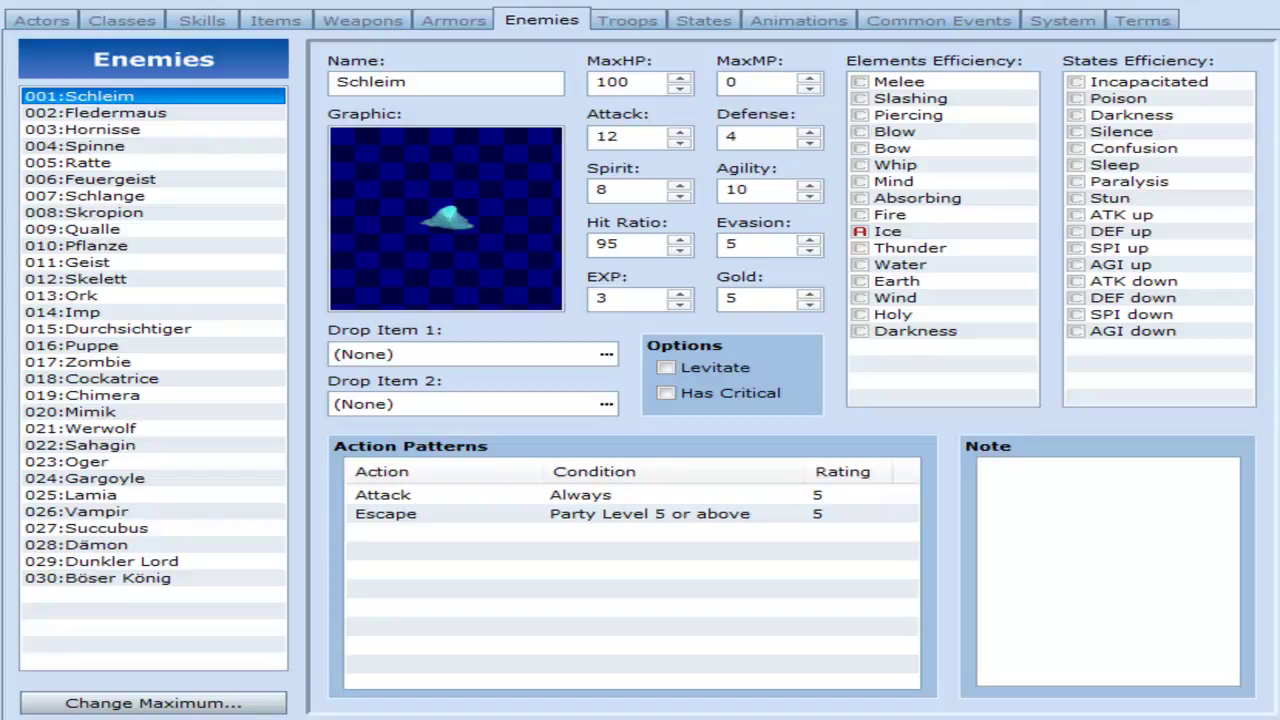
pyautogui.click(154, 112)
pyautogui.click(154, 96)
pyautogui.click(154, 112)
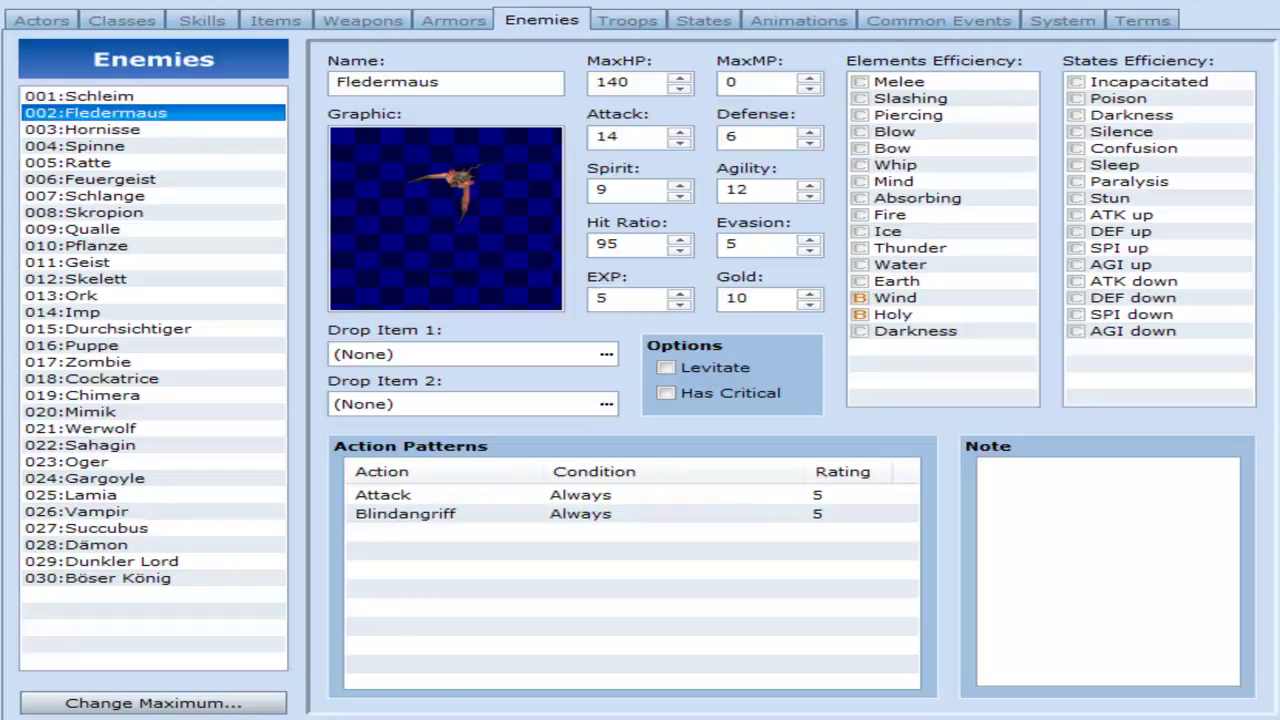
# Step: Examine the stats and action patterns of the Hornisse, Spinne, Ratte and Feuergeist enemies
pyautogui.click(154, 129)
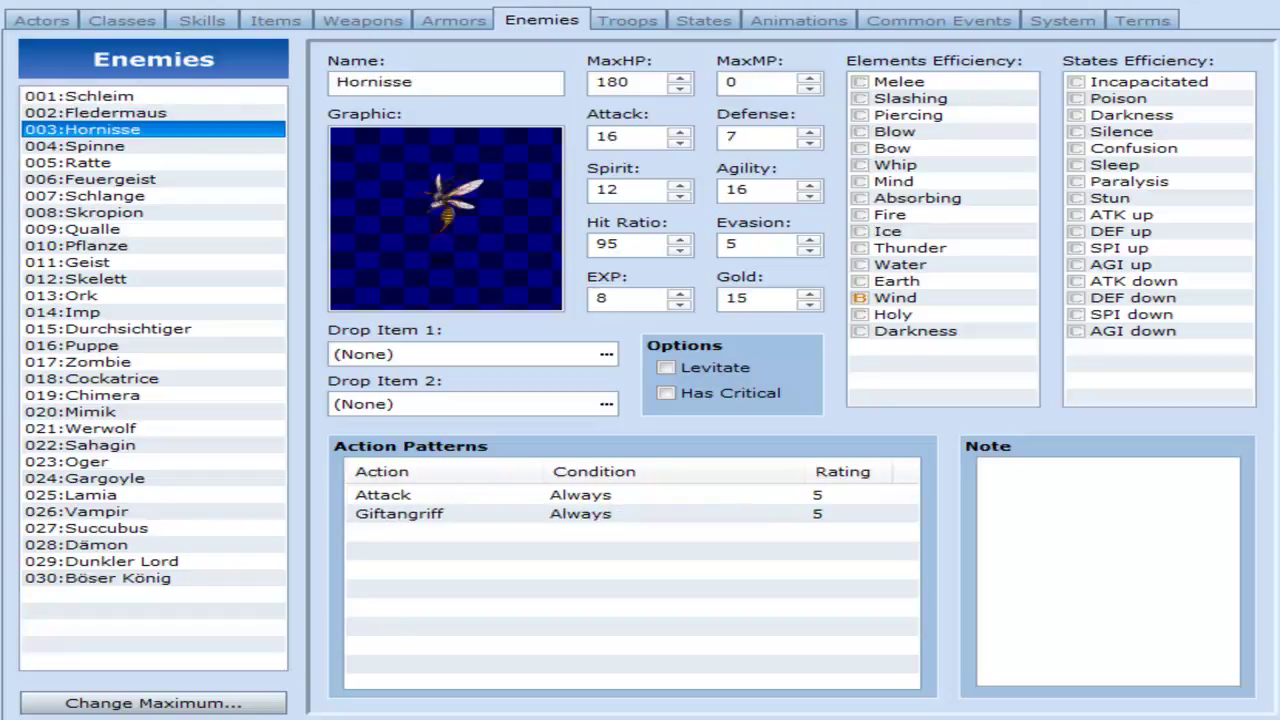
pyautogui.click(154, 145)
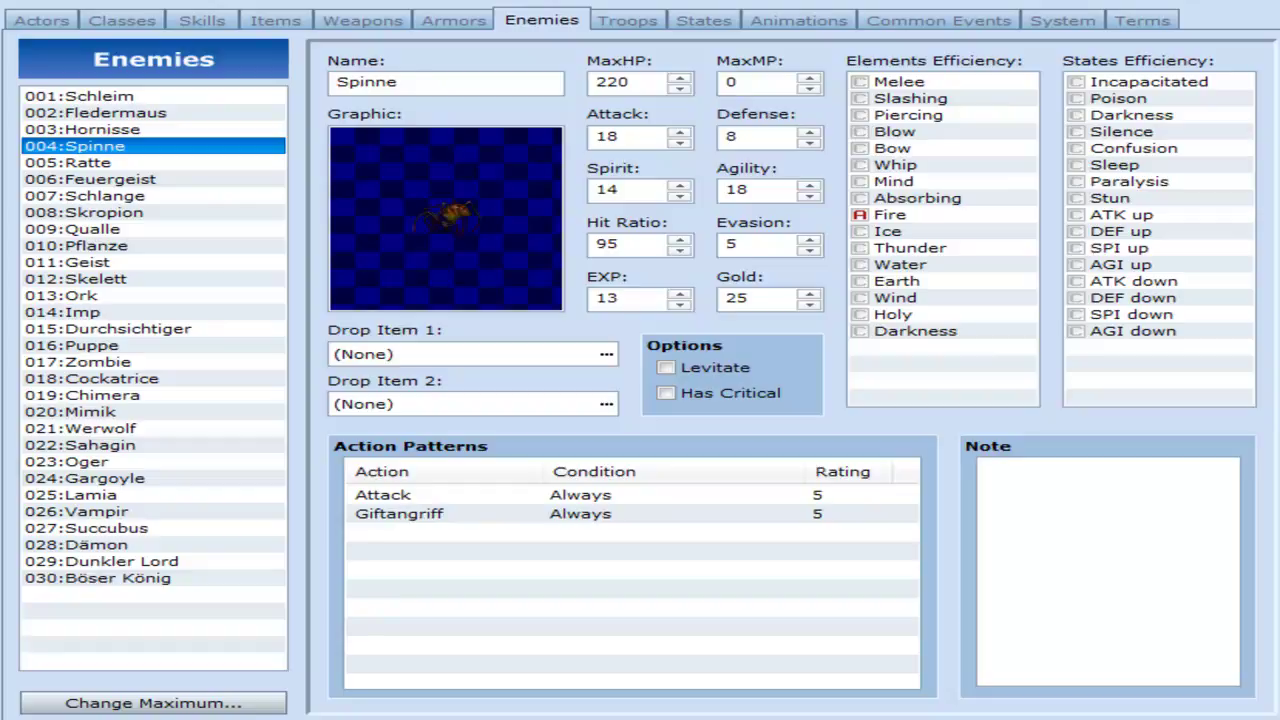
pyautogui.click(154, 162)
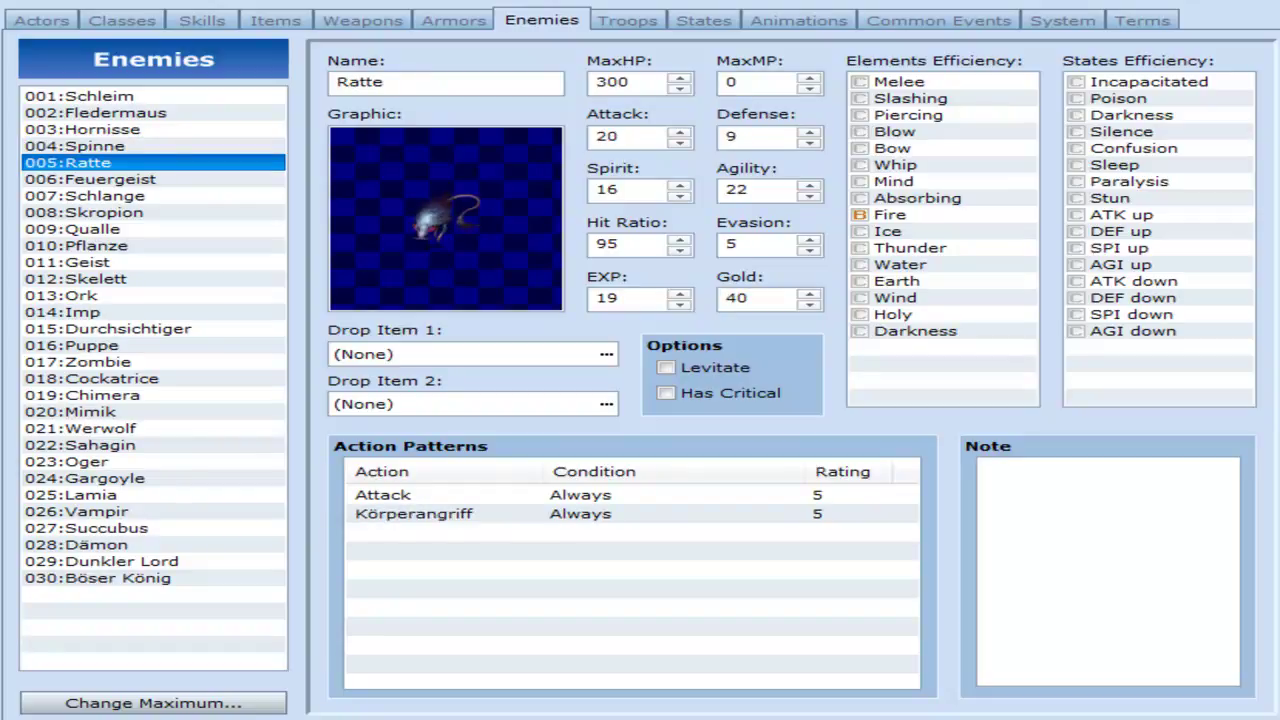
pyautogui.click(154, 179)
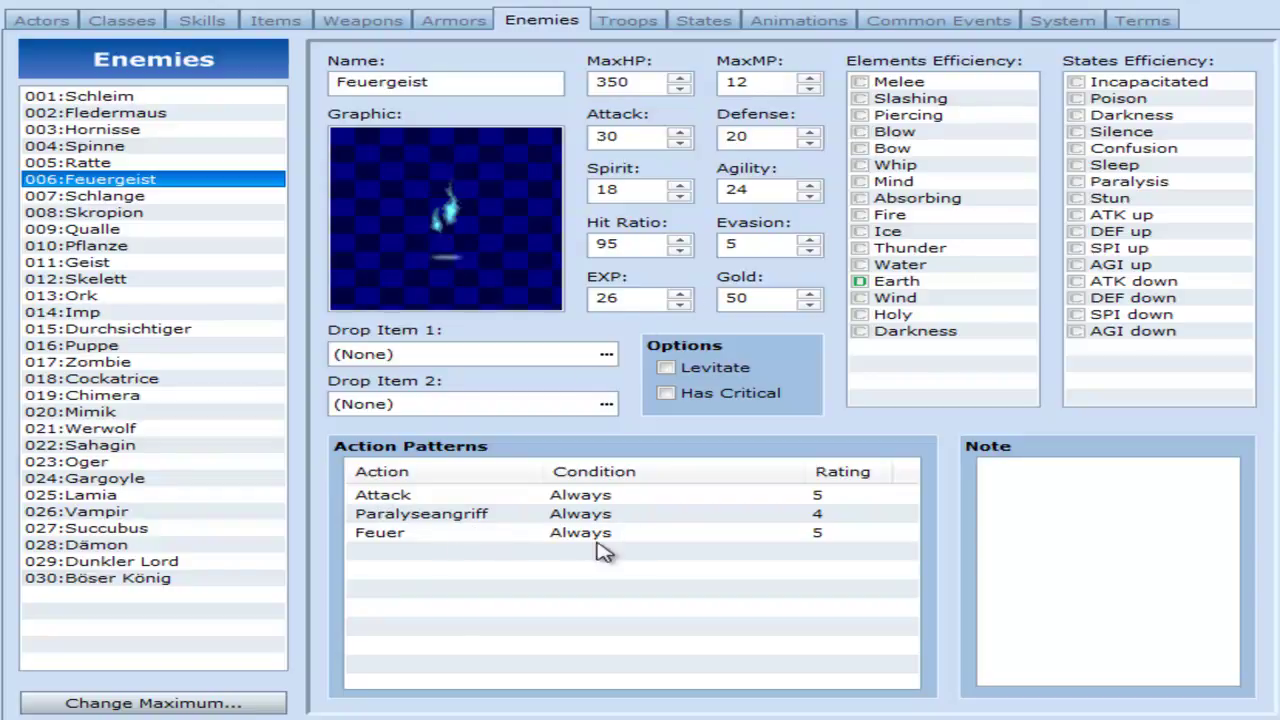
# Step: Browse the graphics and settings of the enemies from Schlange through Ork to Puppe
pyautogui.press('Down')
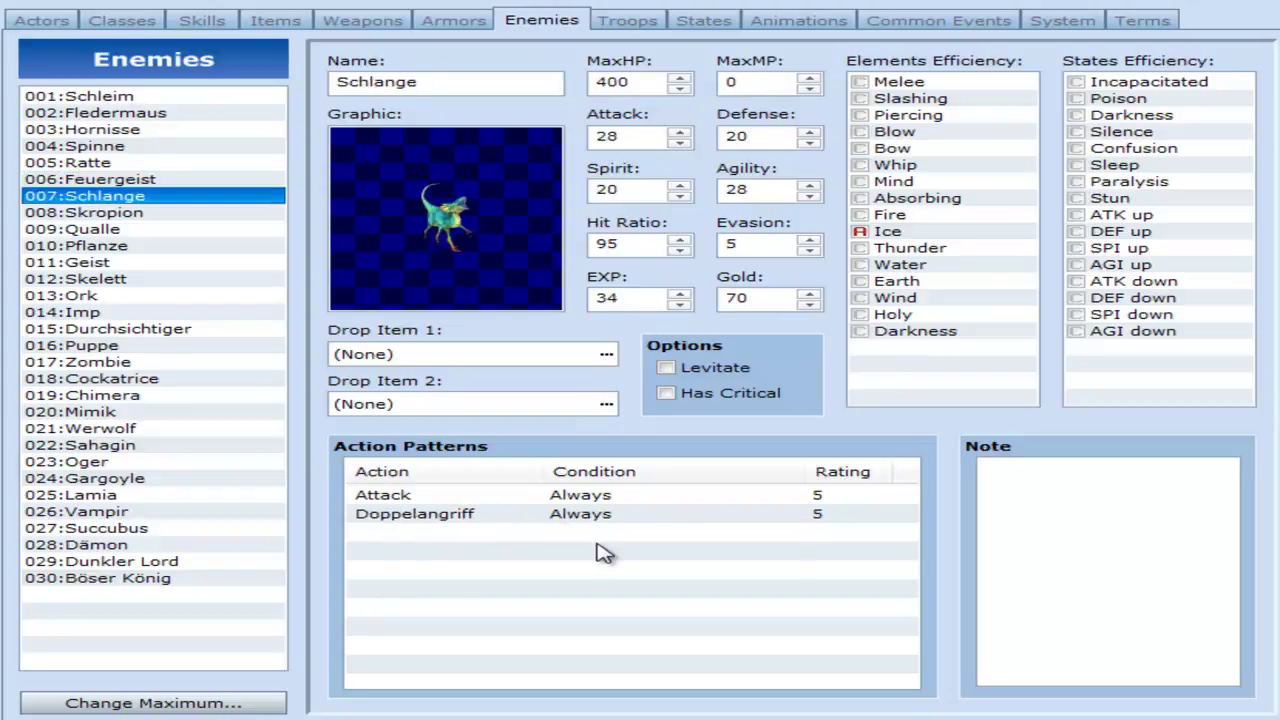
pyautogui.press('Down')
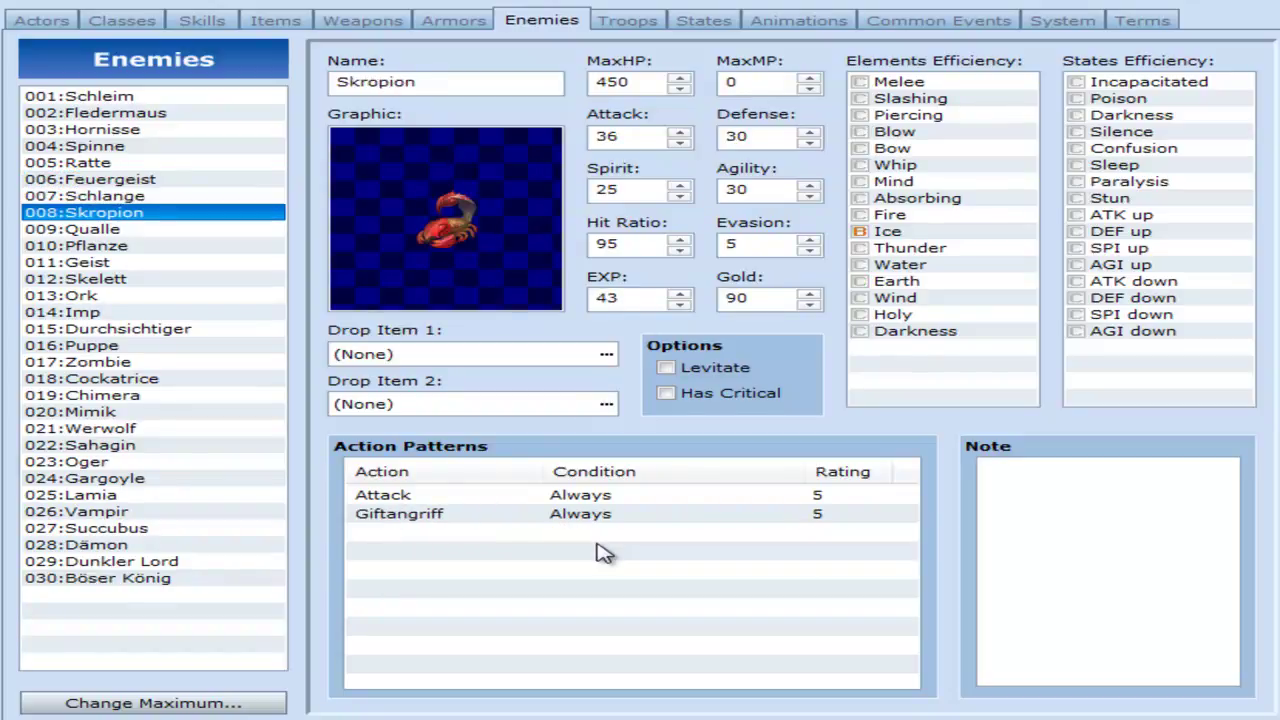
pyautogui.press('Down')
pyautogui.press('Down')
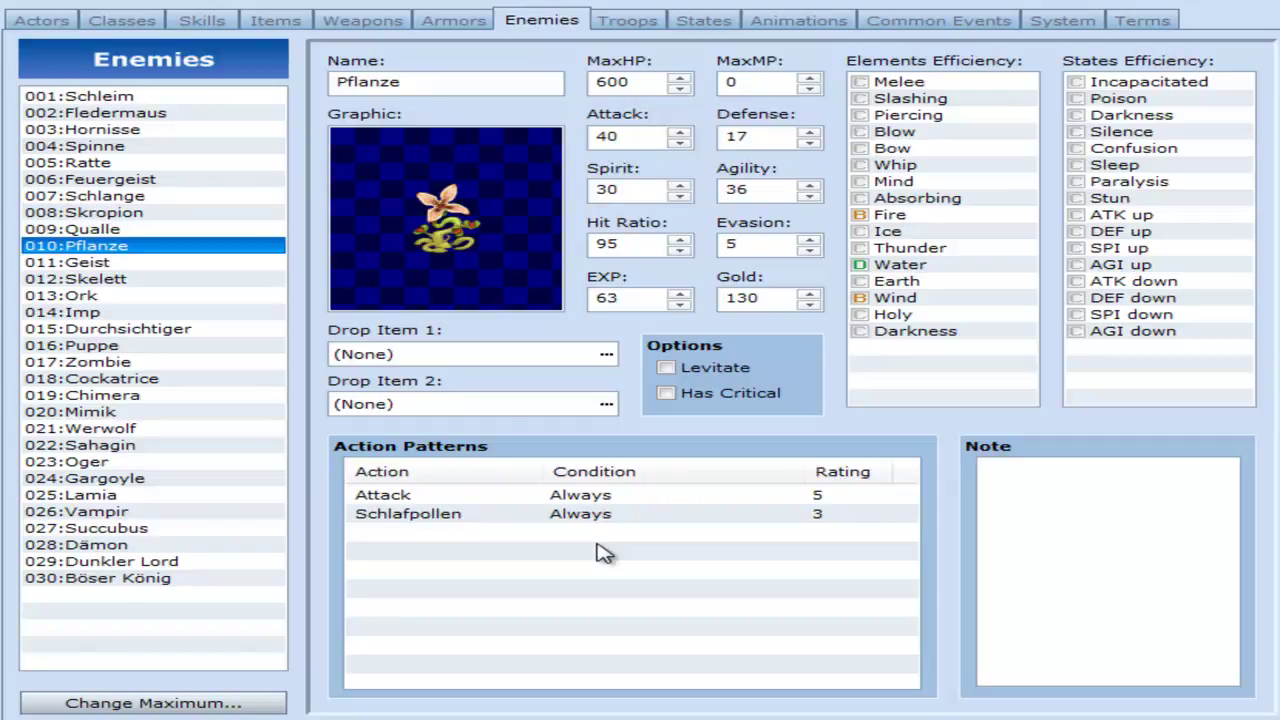
pyautogui.press('Down')
pyautogui.press('Down')
pyautogui.press('Down')
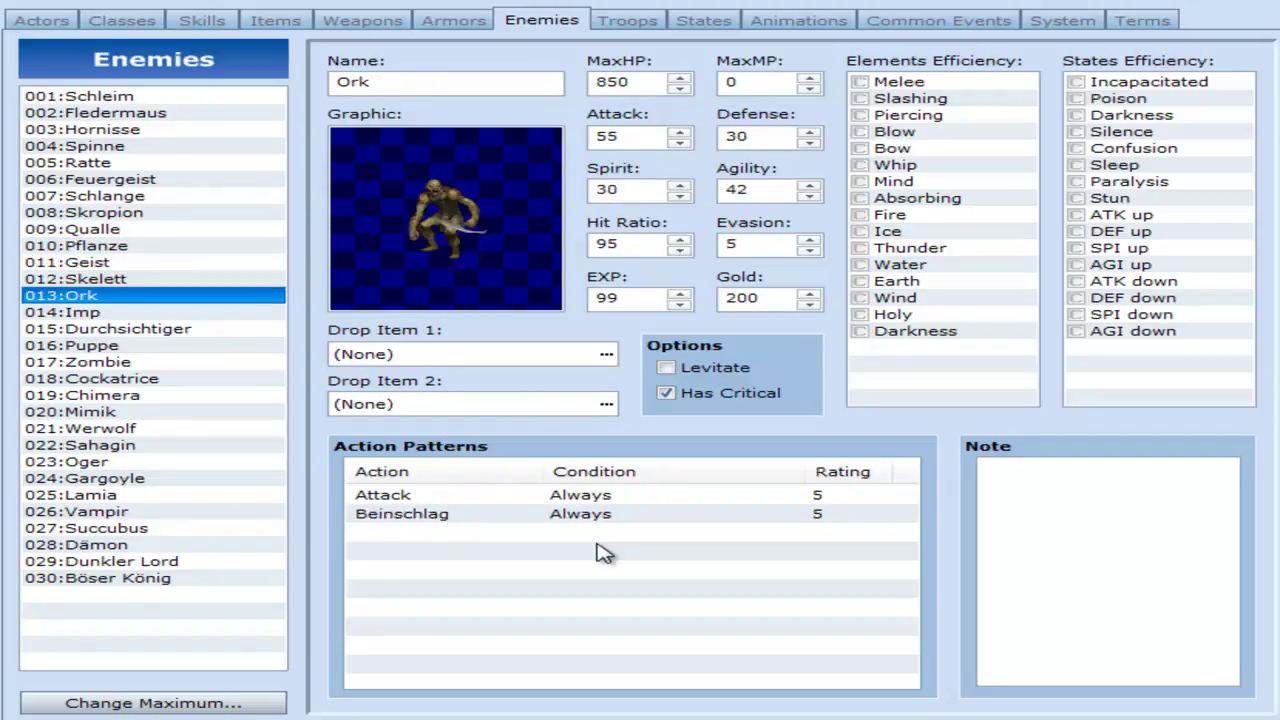
pyautogui.press('Down')
pyautogui.press('Down')
pyautogui.press('Down')
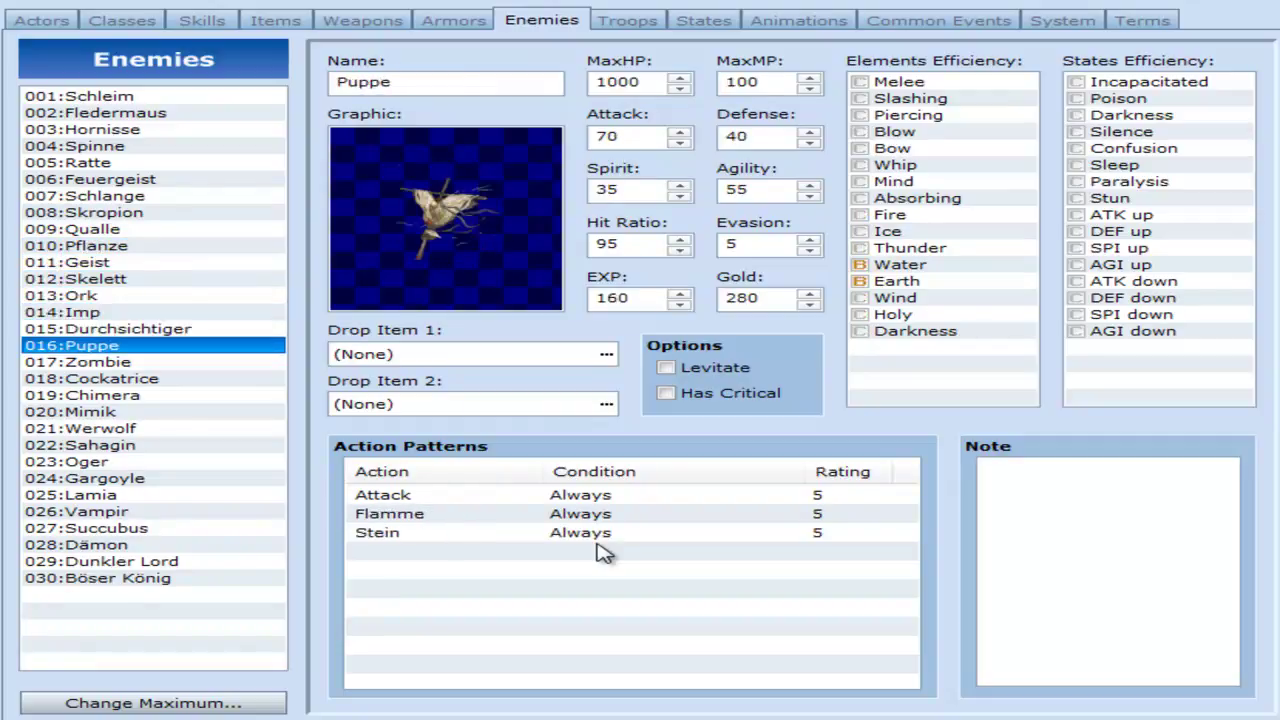
# Step: Change the battler graphic of the enemy Durchsichtiger to Ghost
pyautogui.press('Up')
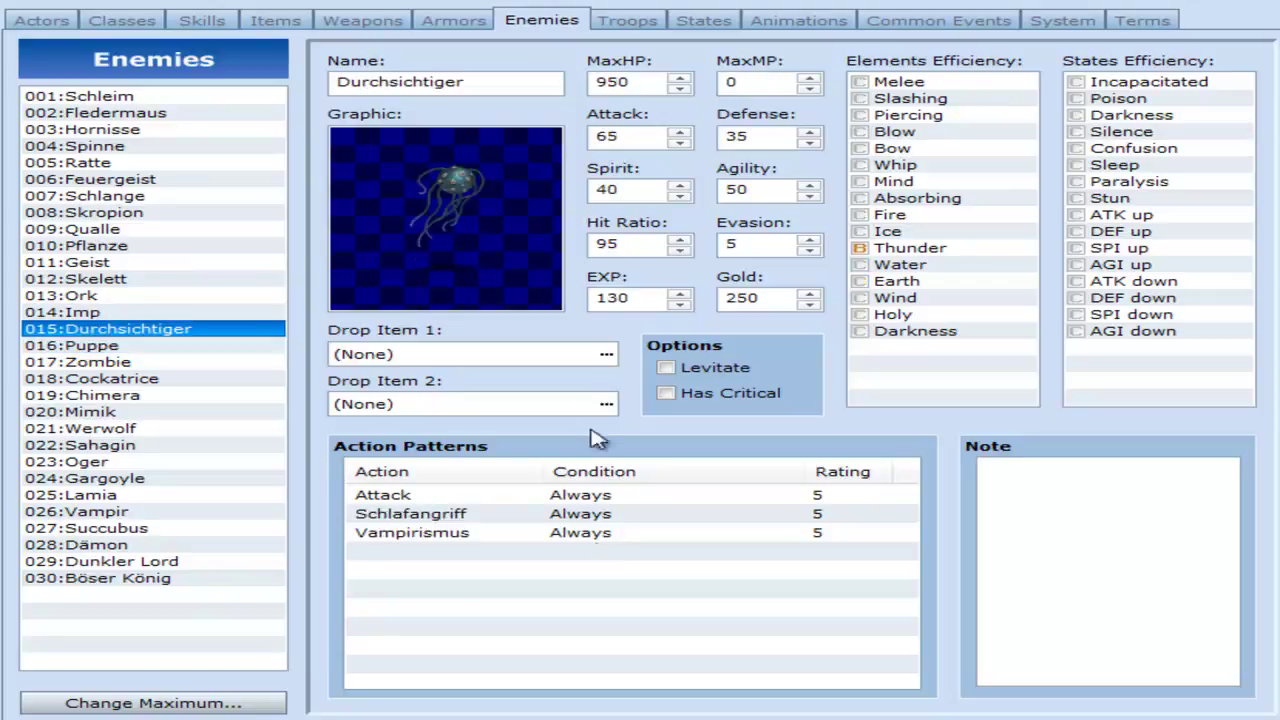
pyautogui.doubleClick(522, 204)
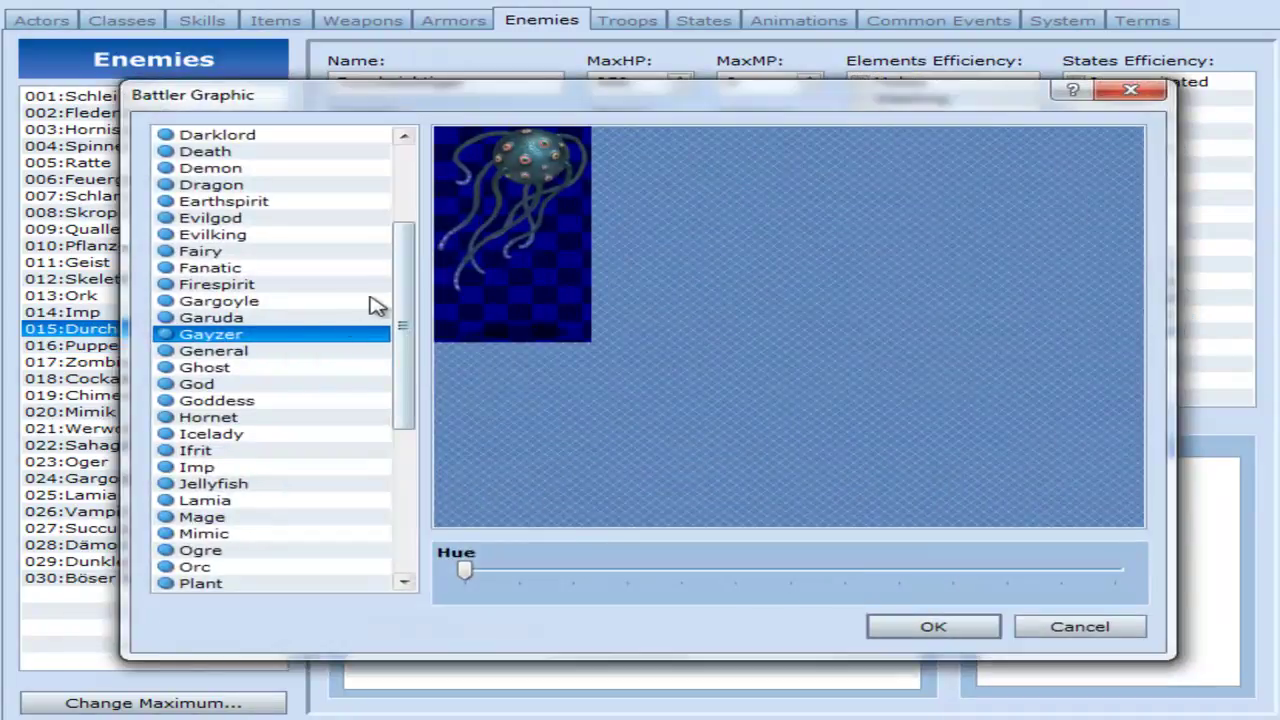
pyautogui.click(236, 370)
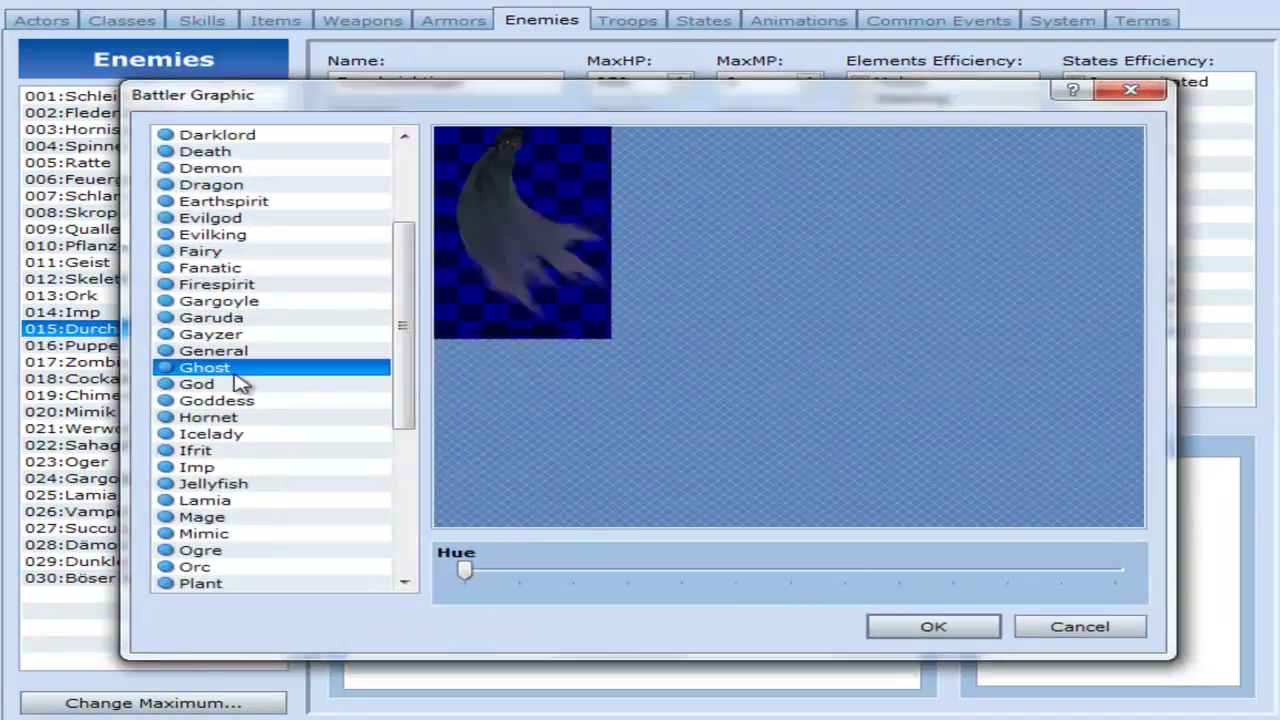
pyautogui.click(912, 622)
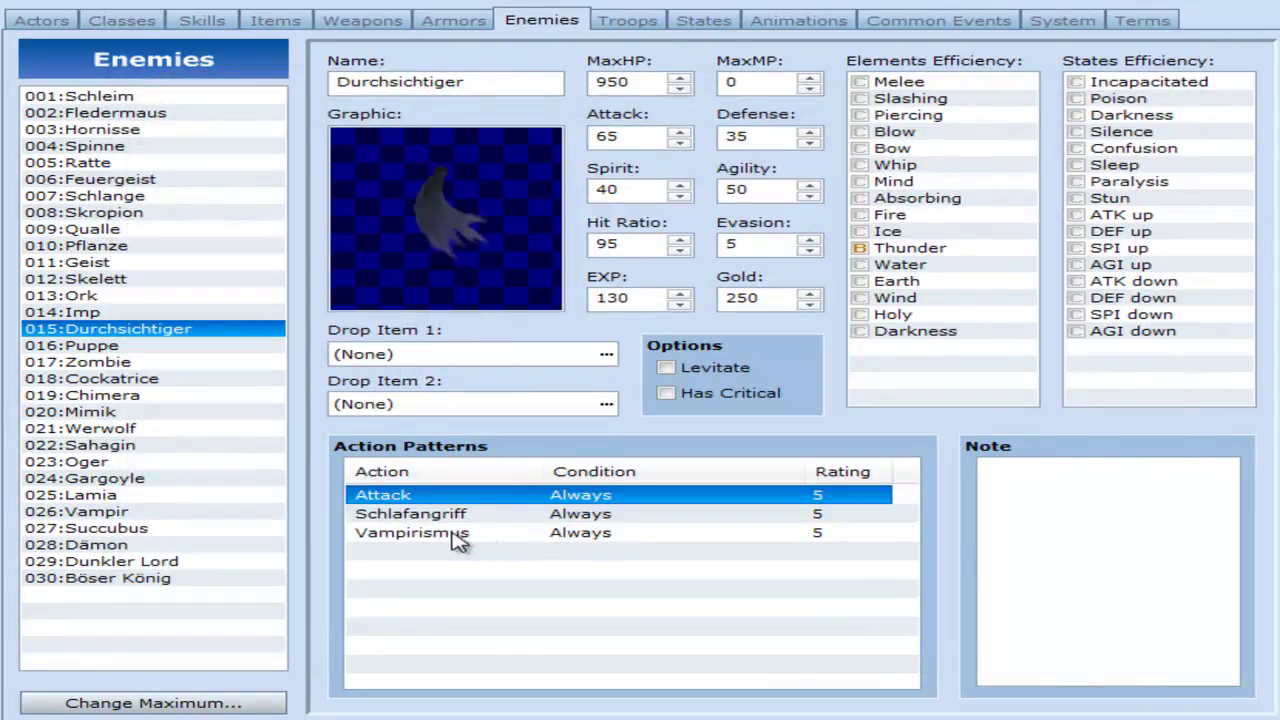
# Step: Set Durchsichtiger's battler graphic back to Gayzer
pyautogui.doubleClick(409, 204)
pyautogui.click(230, 300)
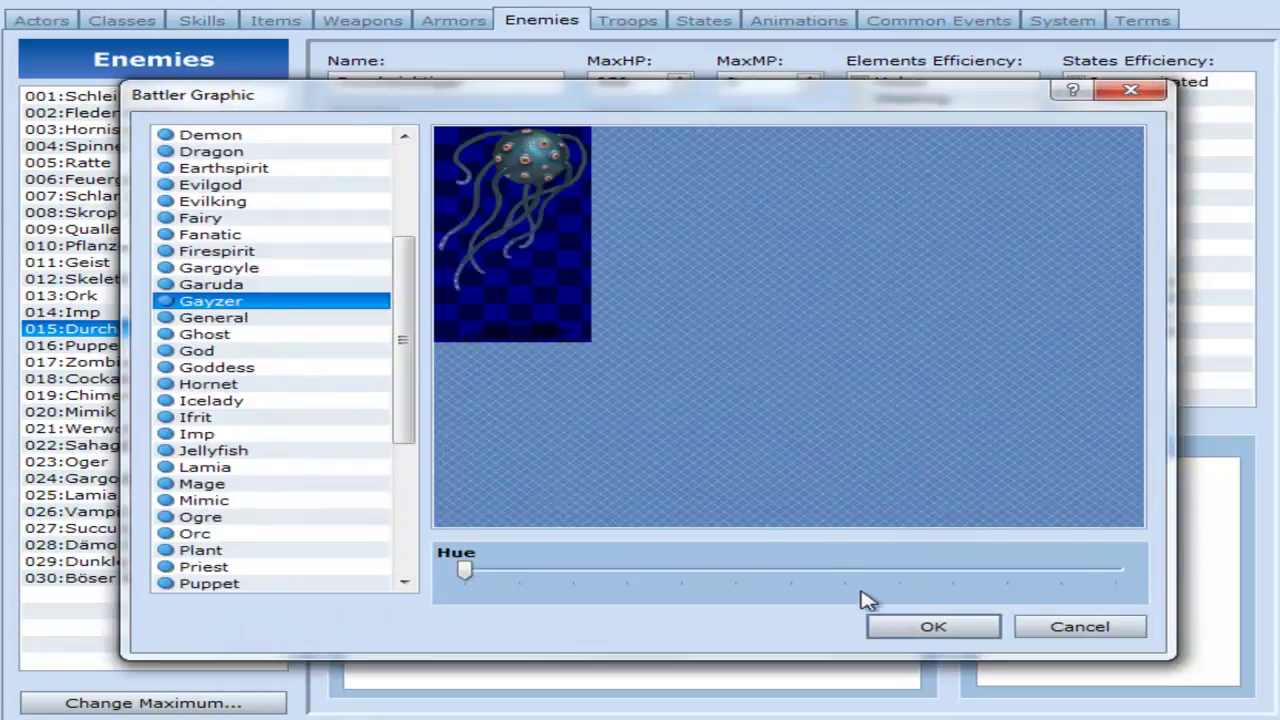
pyautogui.click(880, 626)
# Step: Rename the enemy Durchsichtiger as Flugmonster
pyautogui.doubleClick(494, 82)
pyautogui.press('BackSpace')
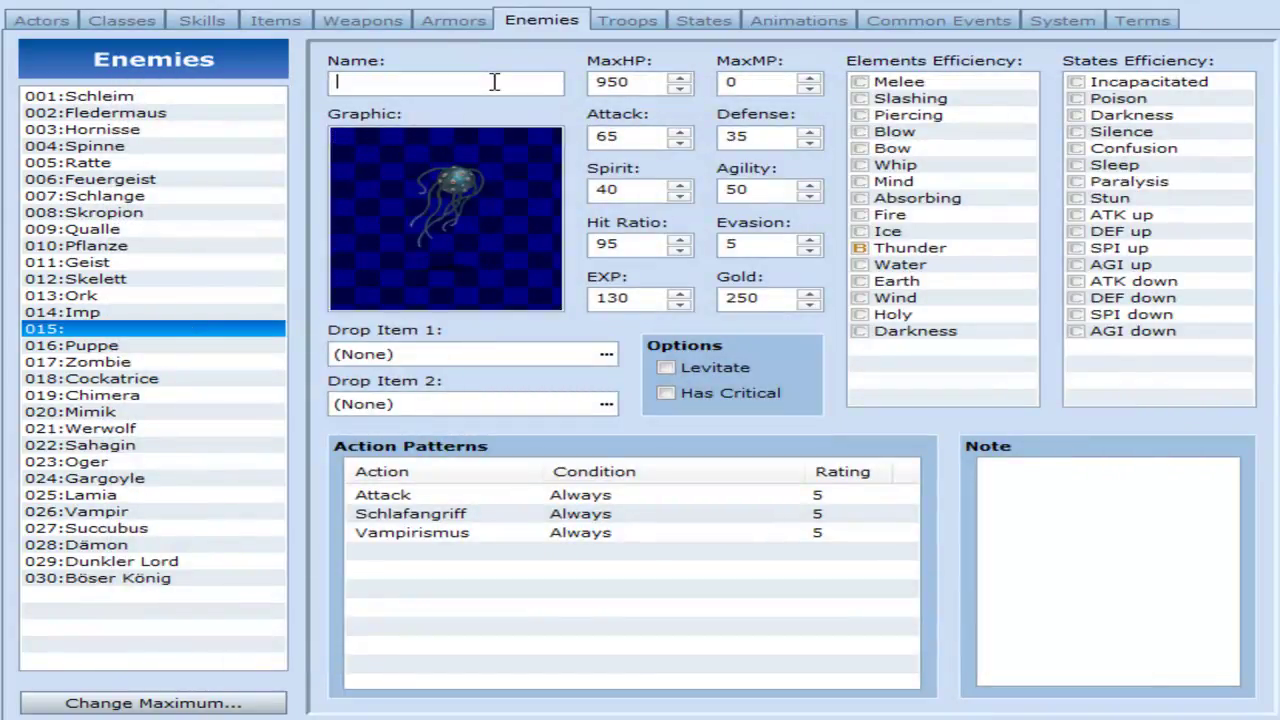
pyautogui.write('Flugmonster')
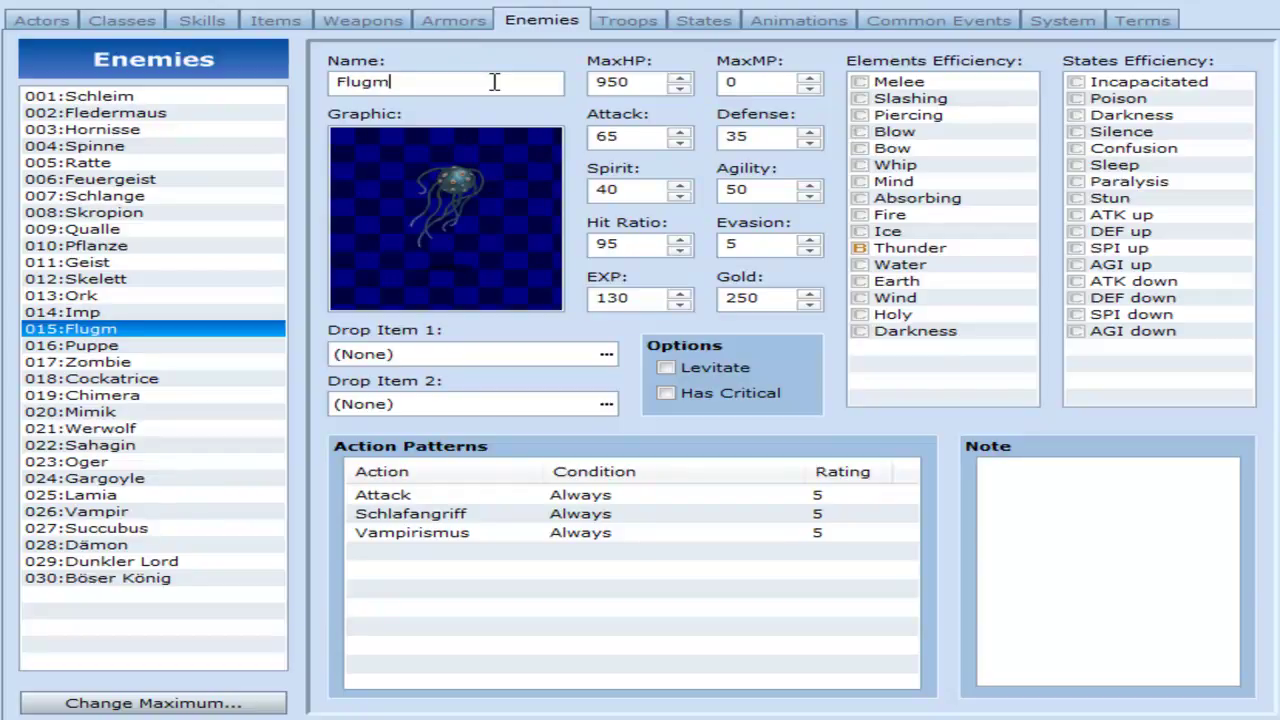
# Step: Examine the settings of the enemies from Puppe through Sahagin, including an enlarged view of Sahagin's battler graphic
pyautogui.click(95, 345)
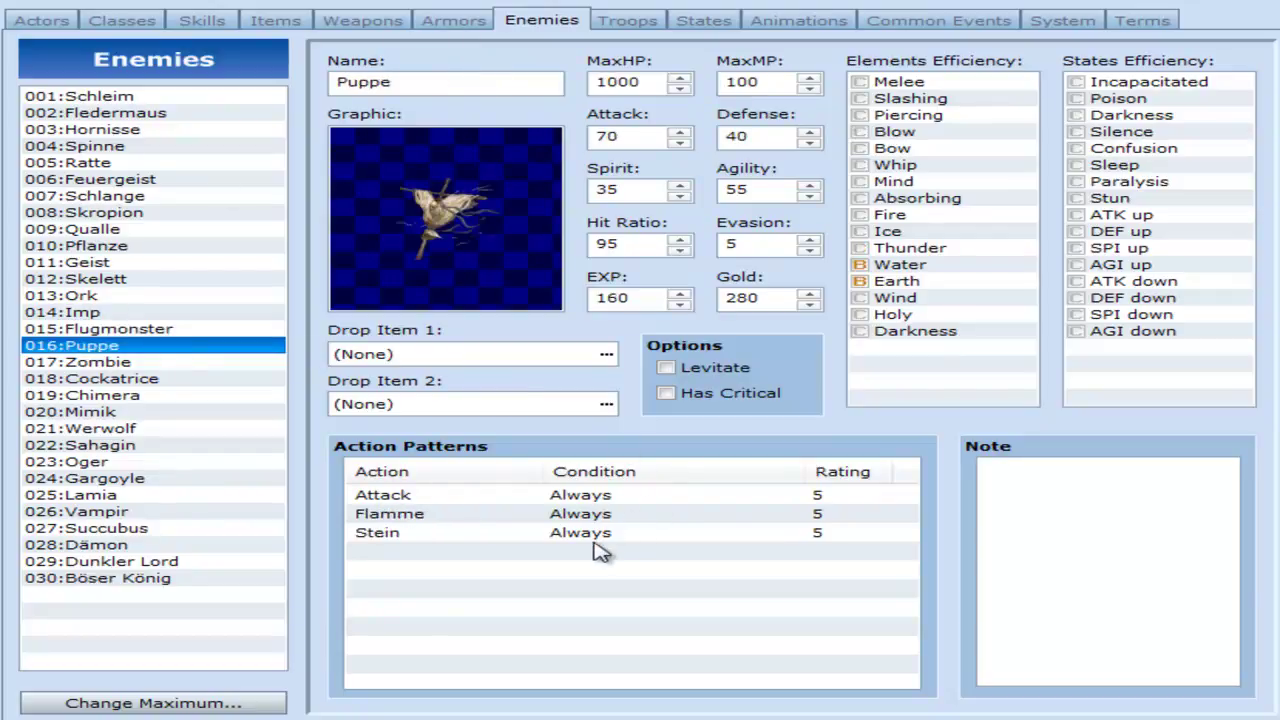
pyautogui.press('Down')
pyautogui.press('Down')
pyautogui.press('Up')
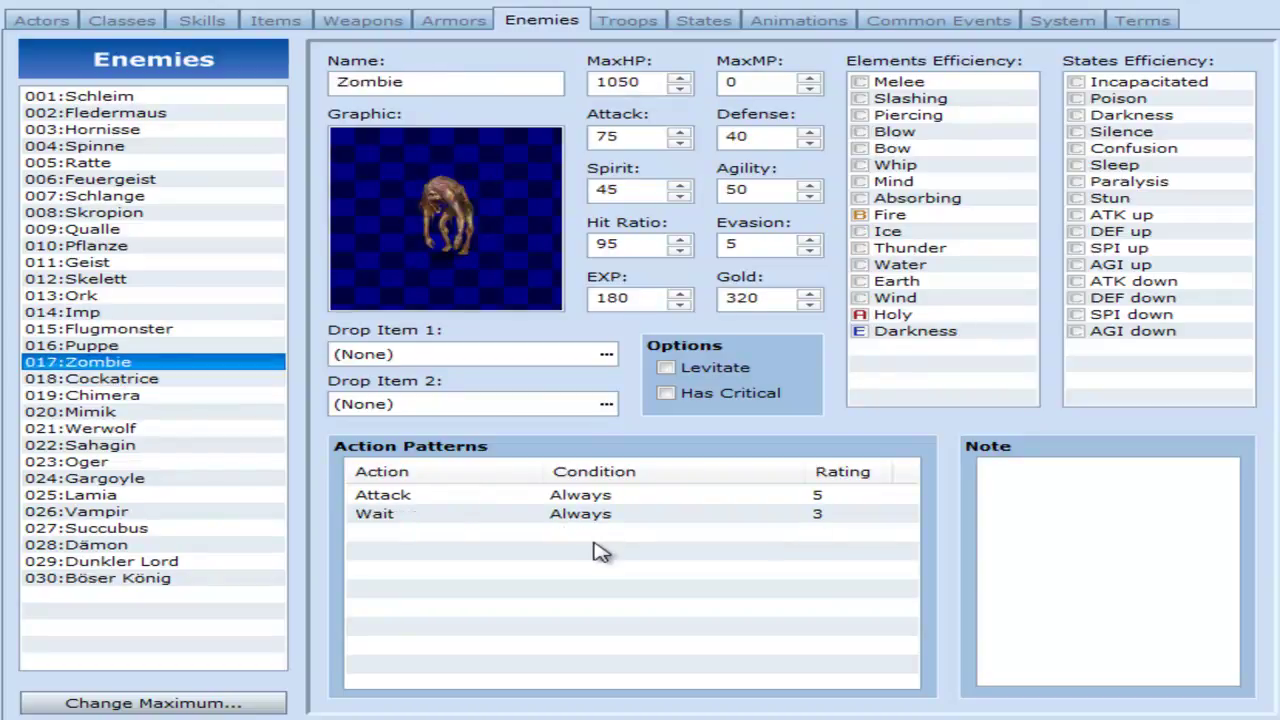
pyautogui.press('Down')
pyautogui.press('Down')
pyautogui.press('Down')
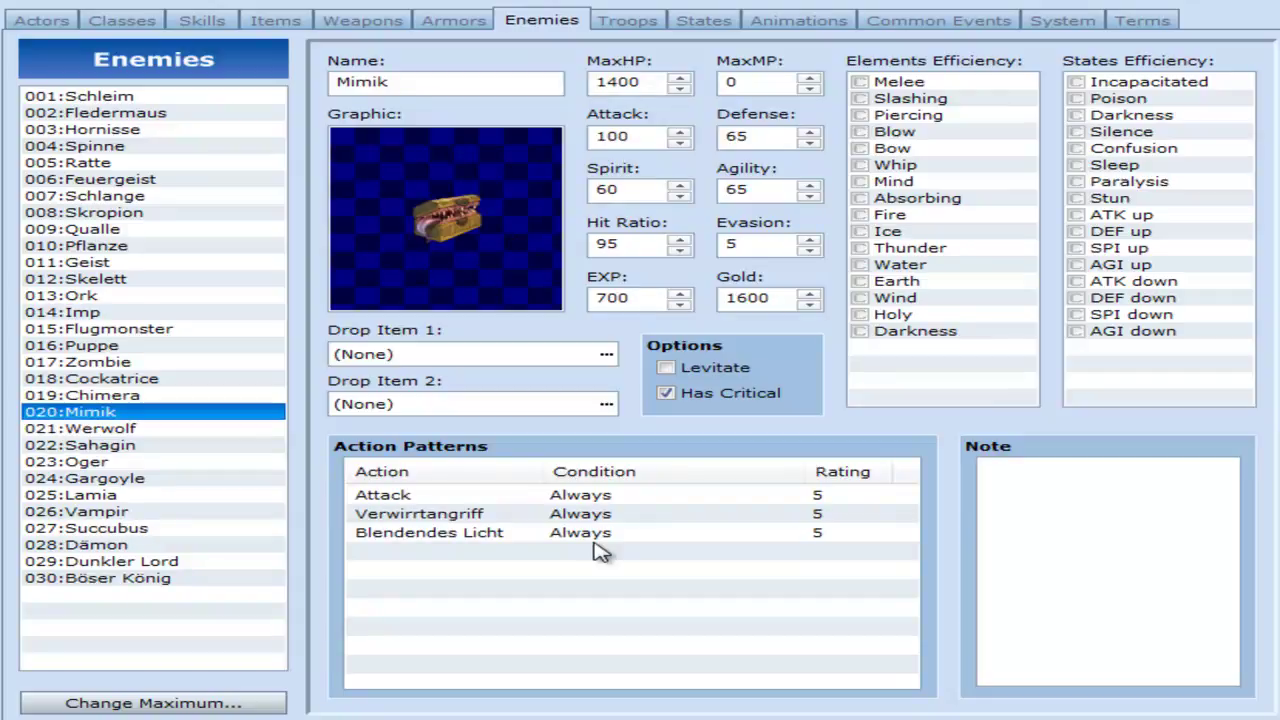
pyautogui.press('Down')
pyautogui.press('Down')
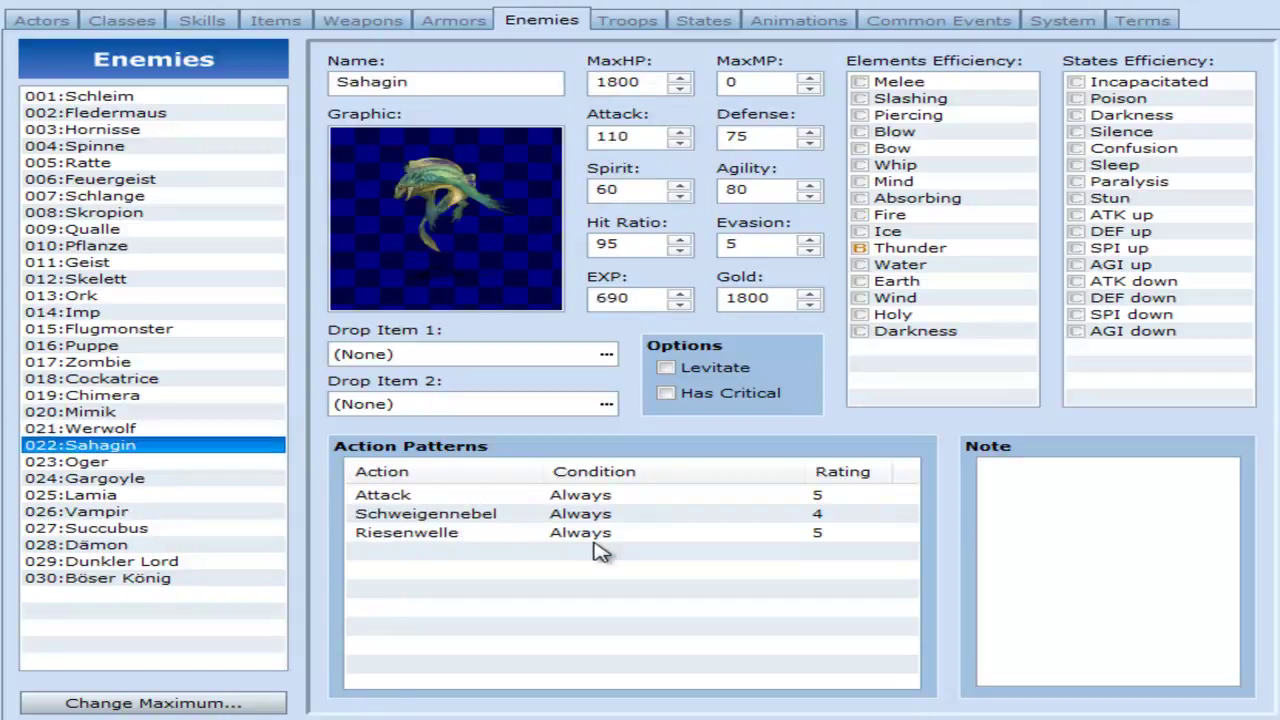
pyautogui.doubleClick(350, 250)
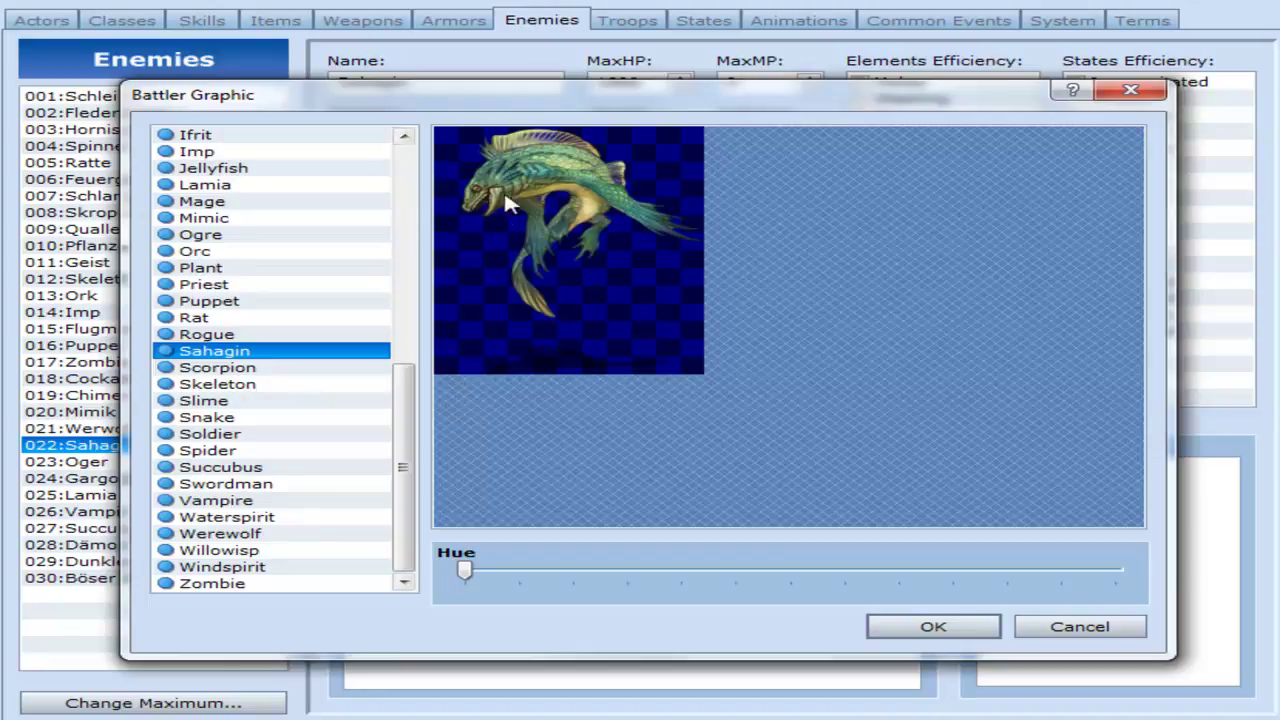
pyautogui.click(1030, 625)
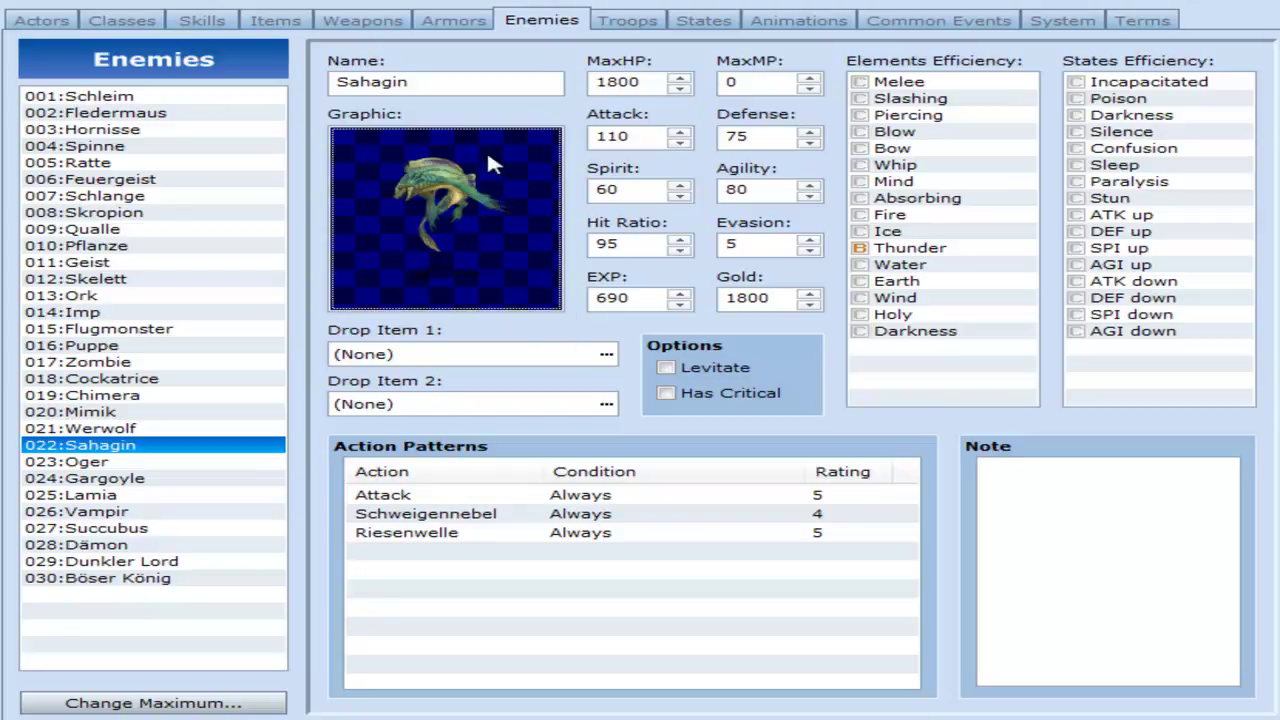
# Step: Examine the stats and action patterns of the enemies from Oger onward, comparing Dunkler Lord with Böser König
pyautogui.click(107, 462)
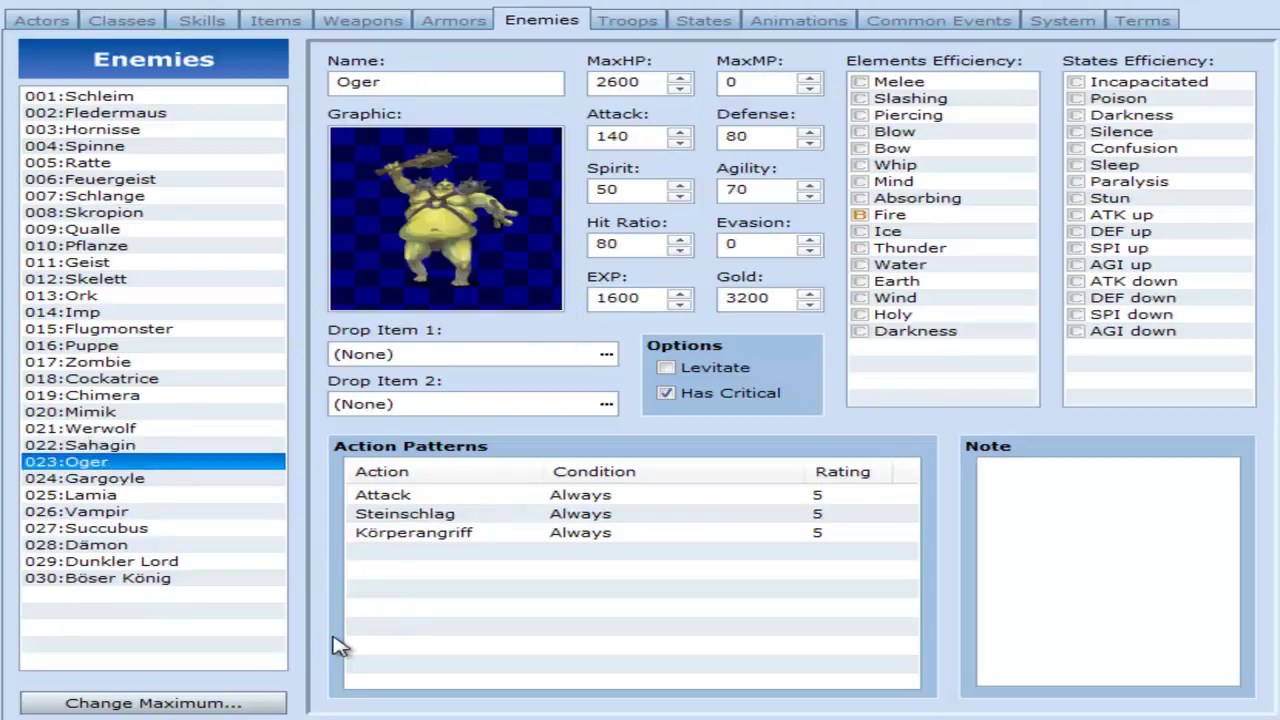
pyautogui.press('Down')
pyautogui.press('Down')
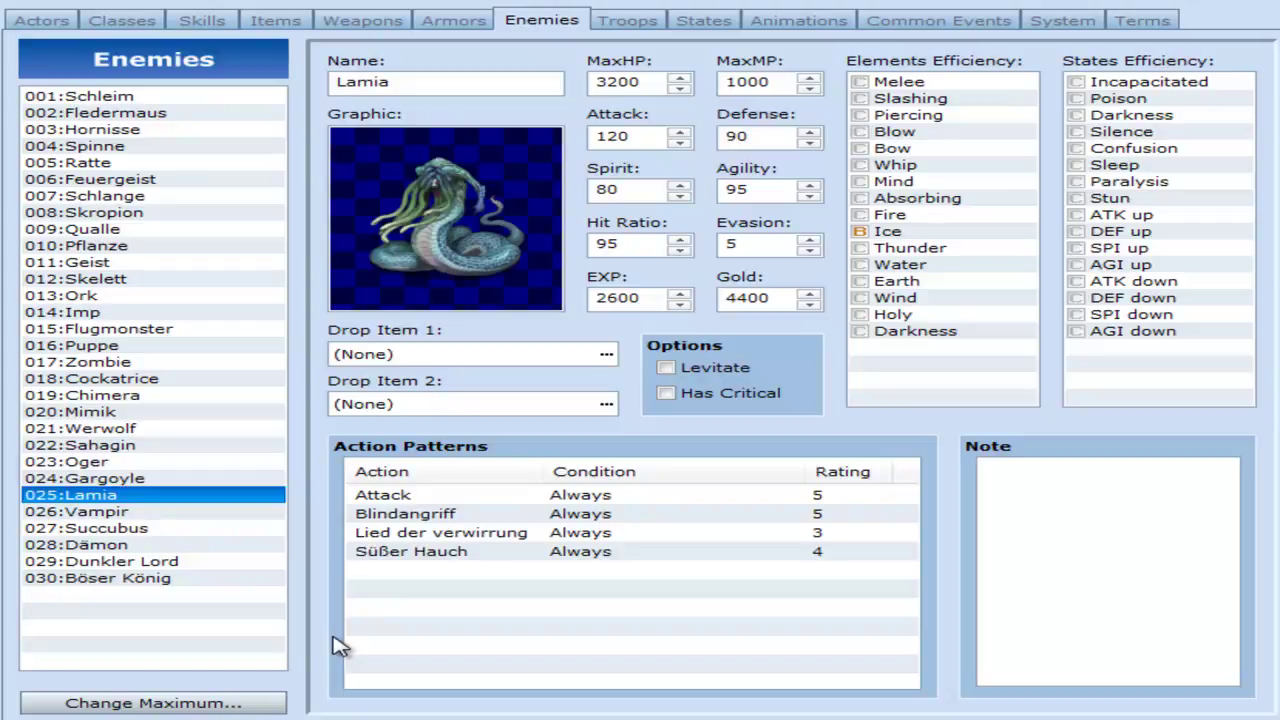
pyautogui.press('Down')
pyautogui.press('Down')
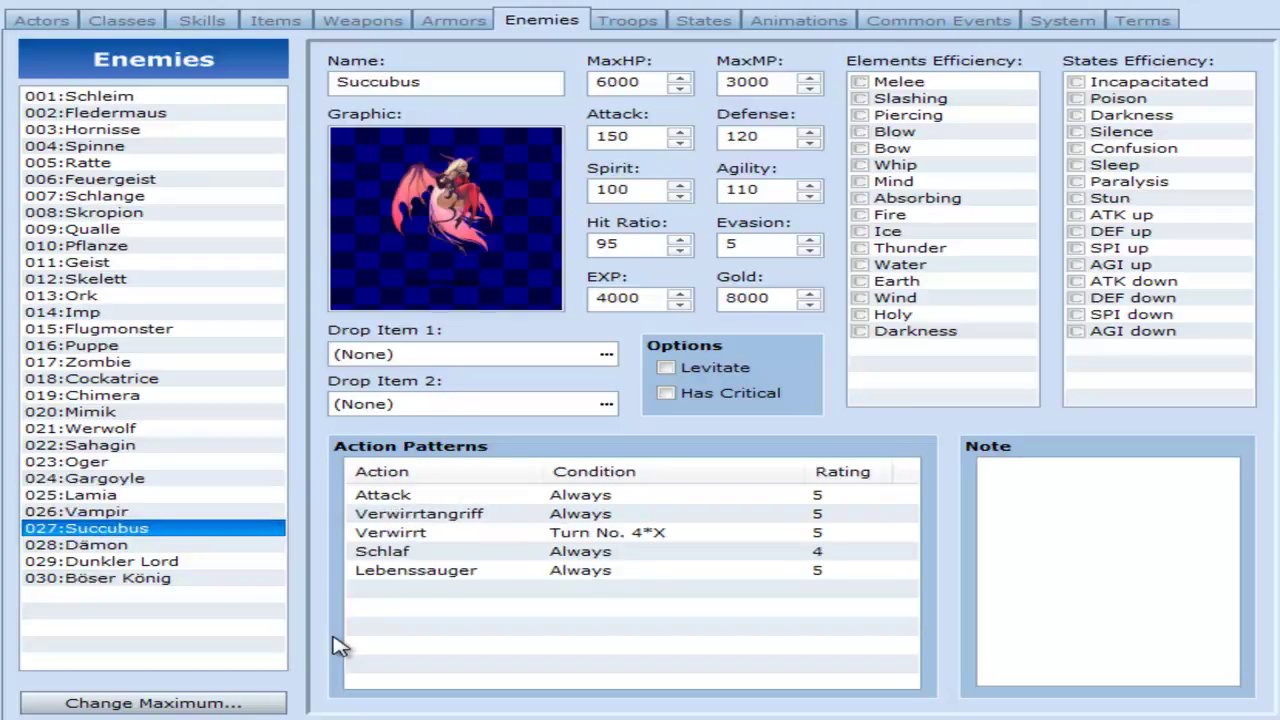
pyautogui.press('Down')
pyautogui.press('Down')
pyautogui.press('Down')
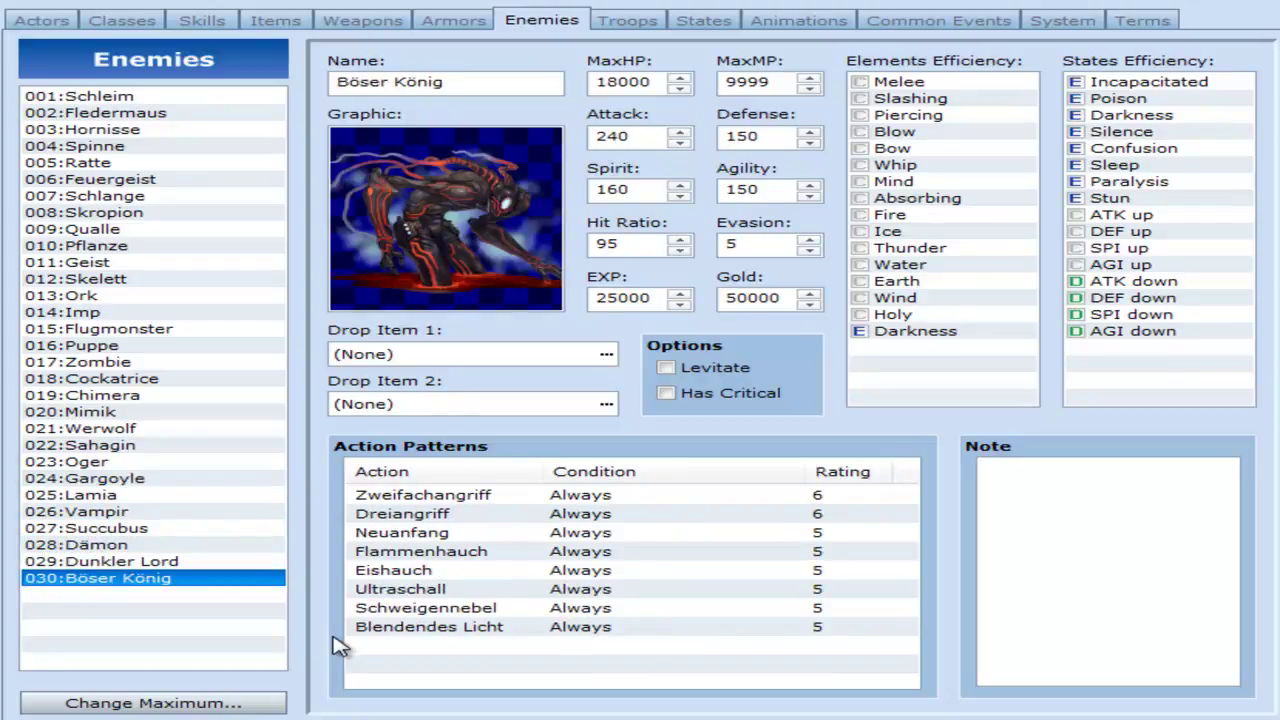
pyautogui.press('Up')
pyautogui.press('Down')
pyautogui.press('Up')
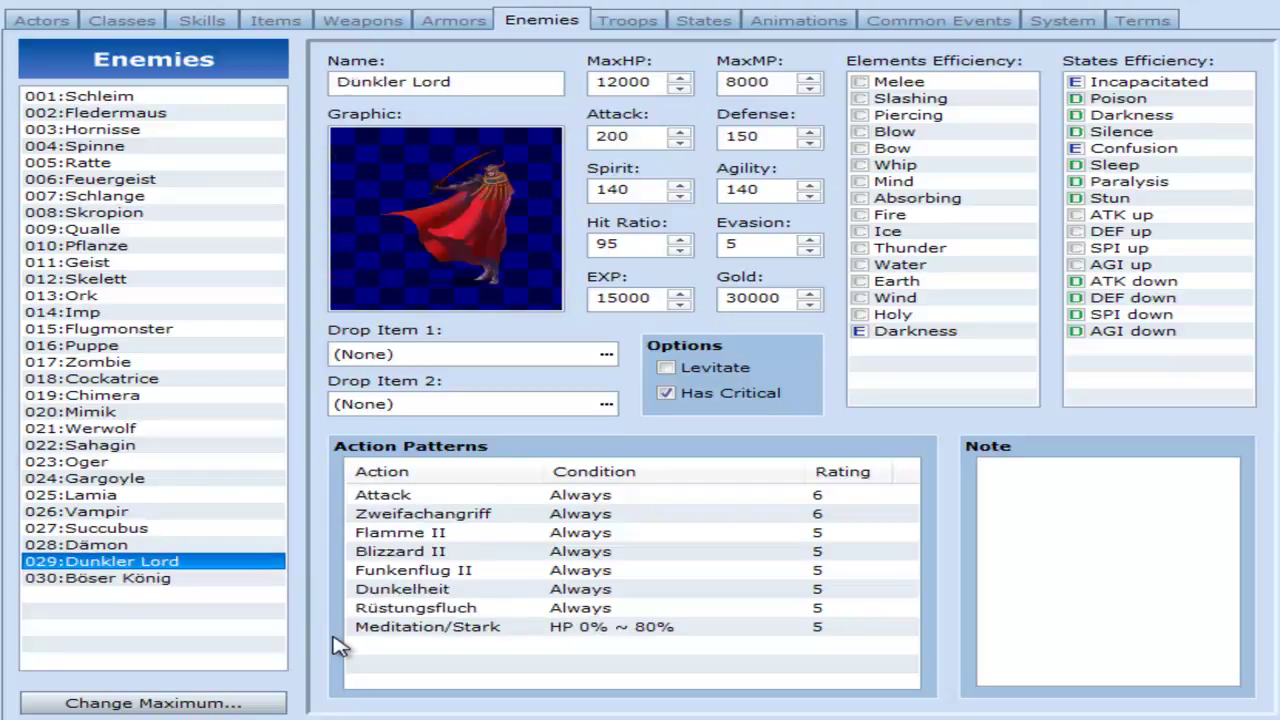
# Step: Review the enemies in reverse order from Dunkler Lord back to Schleim, rechecking Flugmonster and Puppe on the way
pyautogui.press('Up')
pyautogui.press('Up')
pyautogui.press('Up')
pyautogui.press('Up')
pyautogui.press('Up')
pyautogui.press('Up')
pyautogui.press('Up')
pyautogui.press('Up')
pyautogui.press('Up')
pyautogui.press('Up')
pyautogui.press('Up')
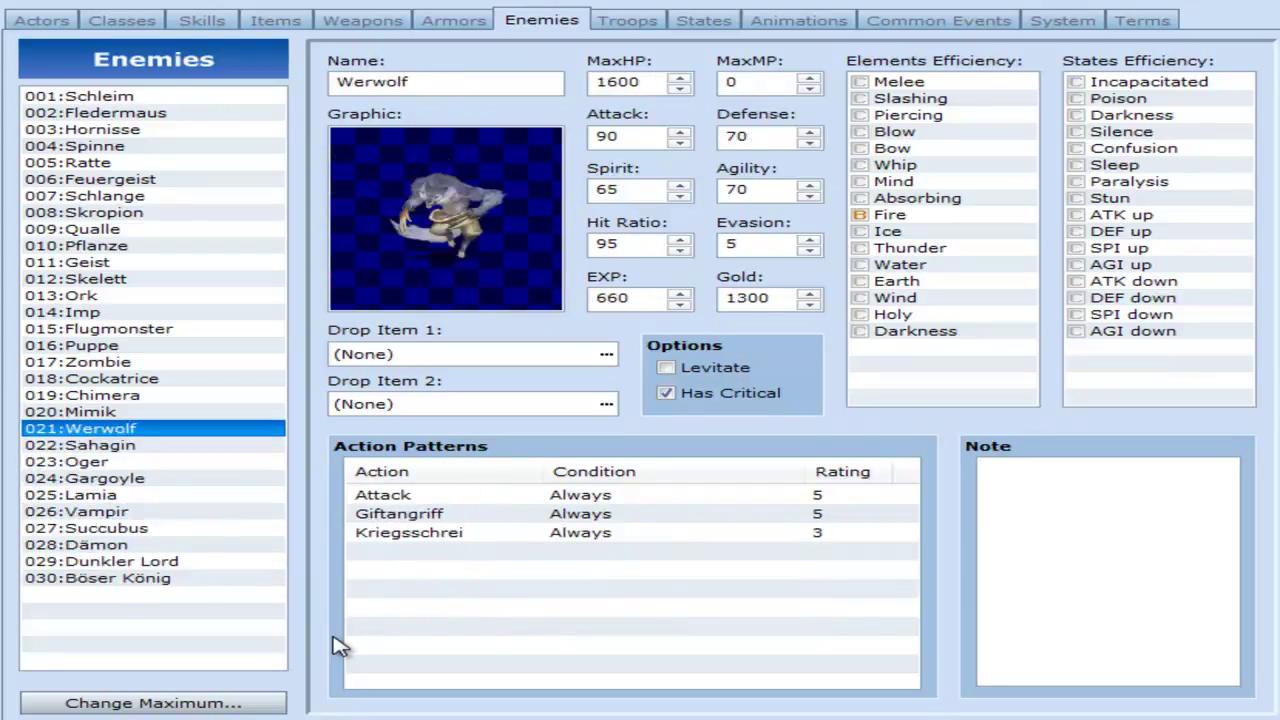
pyautogui.press('Up')
pyautogui.press('Up')
pyautogui.press('Up')
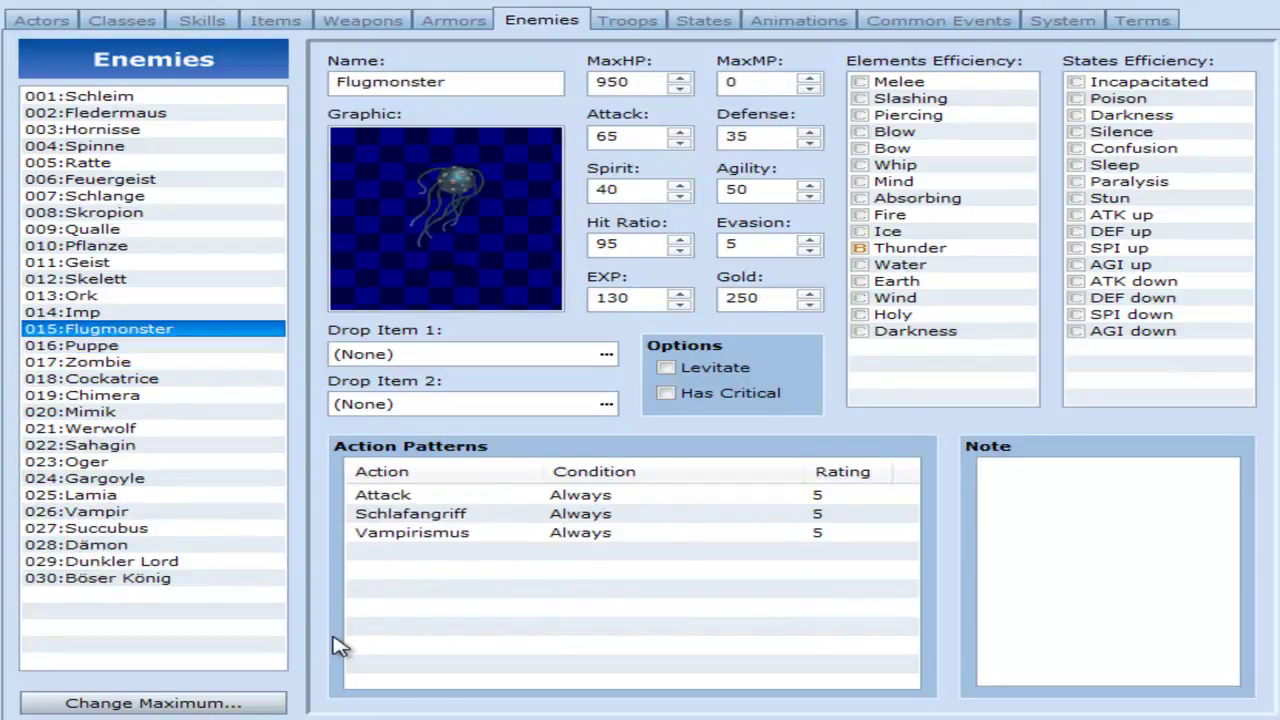
pyautogui.press('Down')
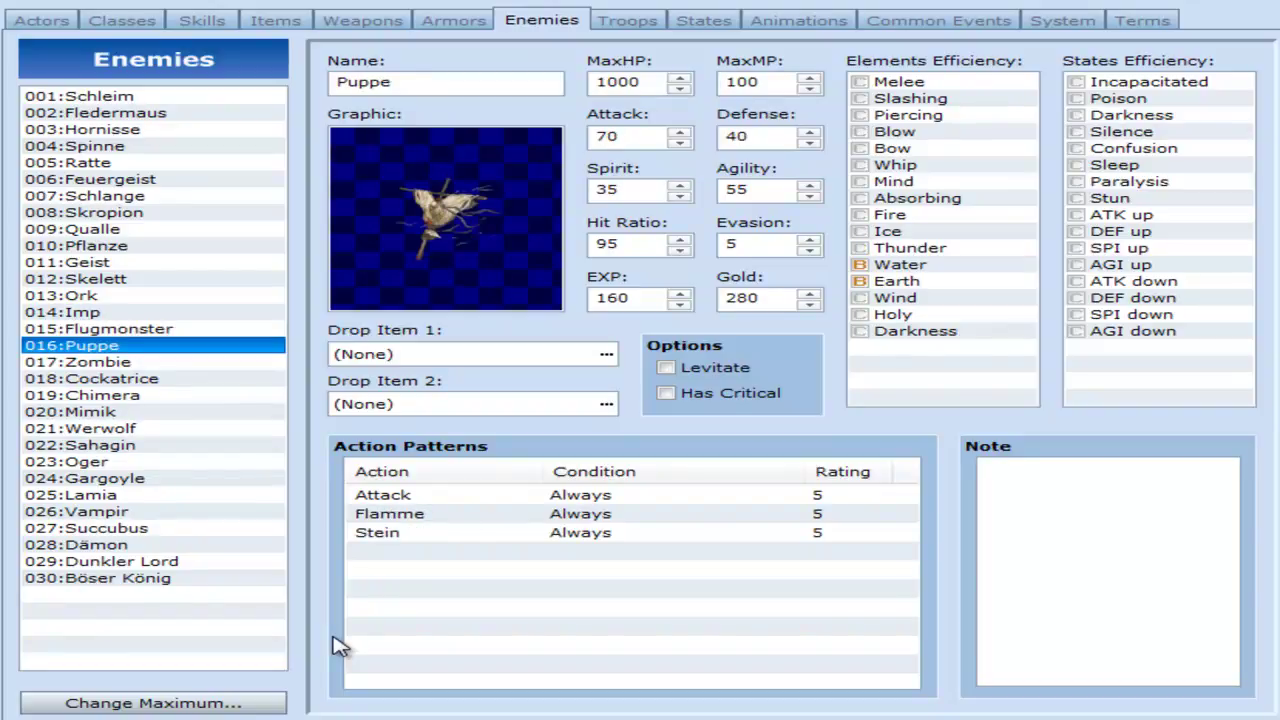
pyautogui.press('Up')
pyautogui.press('Up')
pyautogui.press('Up')
pyautogui.press('Up')
pyautogui.press('Up')
pyautogui.press('Up')
pyautogui.press('Up')
pyautogui.press('Up')
pyautogui.press('Up')
pyautogui.press('Up')
pyautogui.press('Up')
pyautogui.press('Up')
pyautogui.press('Up')
pyautogui.press('Up')
pyautogui.press('Up')
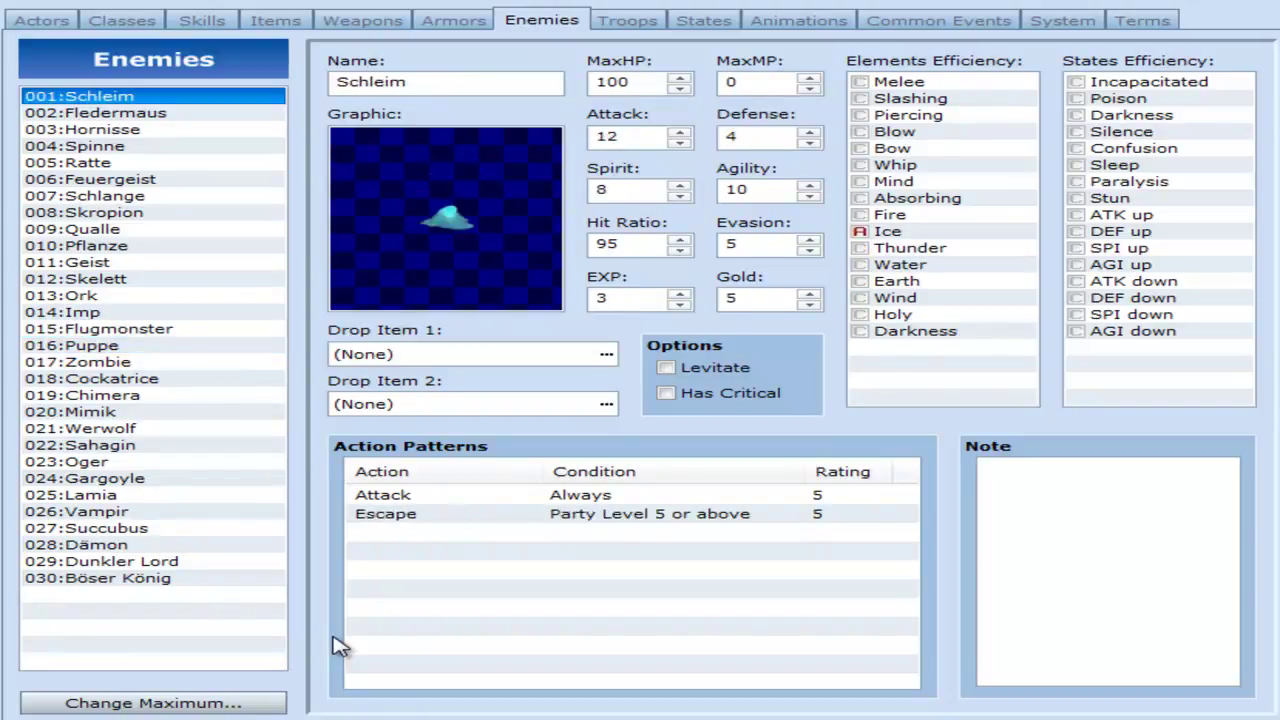